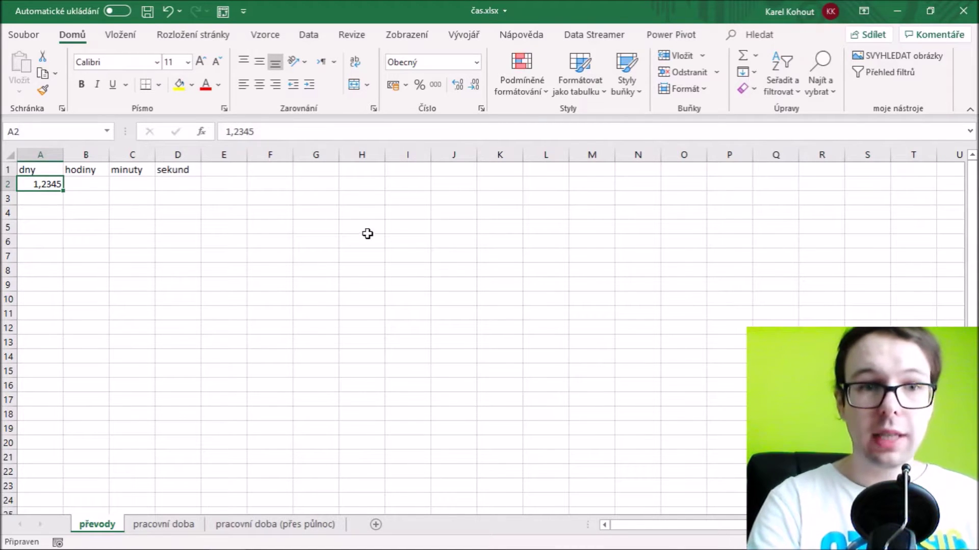
Select cell B2 to hold the hours conversion formula
click(103, 185)
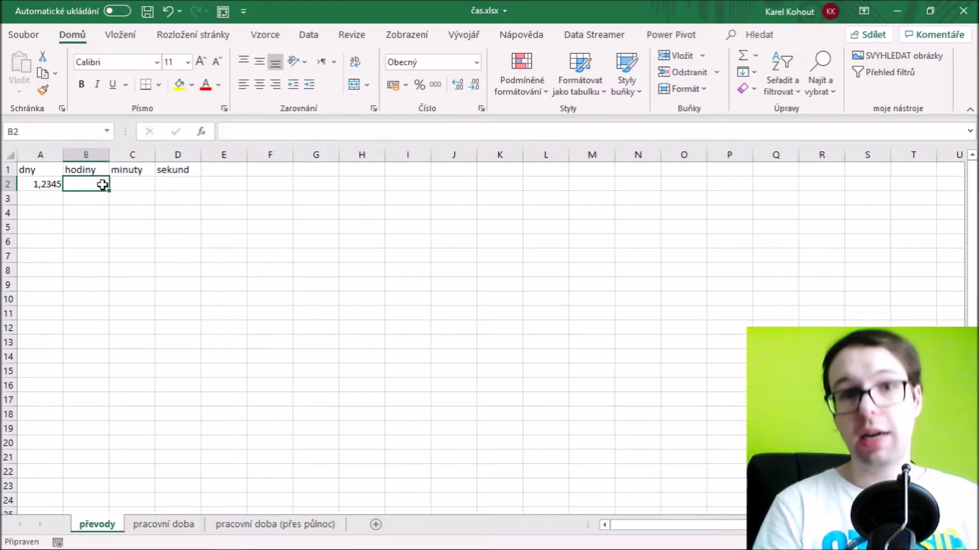
Enter =A2*24 in B2 to convert the days into 29,628 hours
text(=)
click(41, 184)
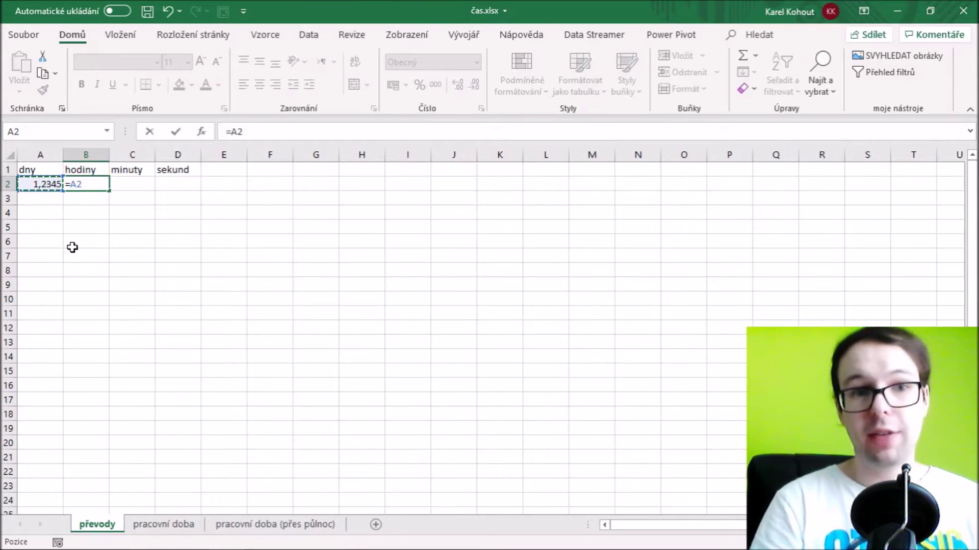
text(*24)
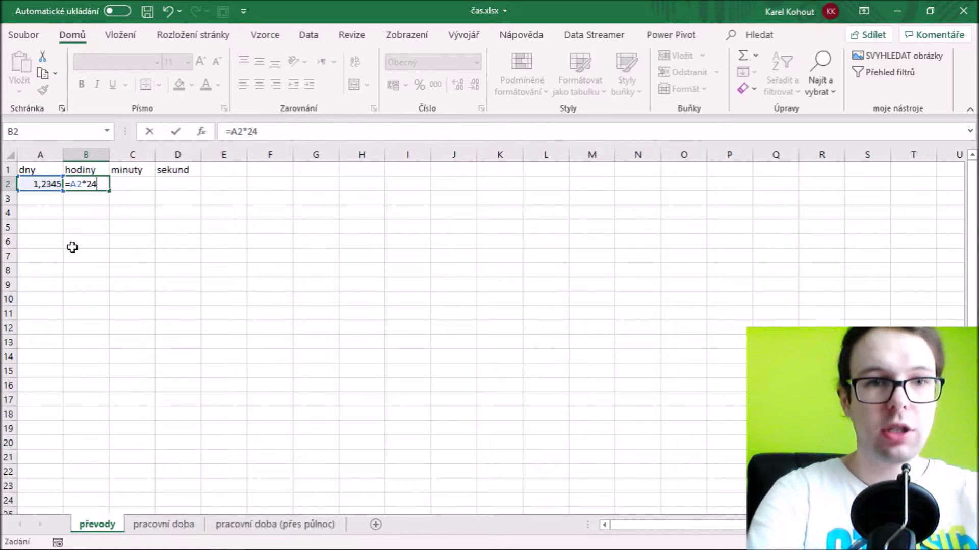
key(Return)
key(Up)
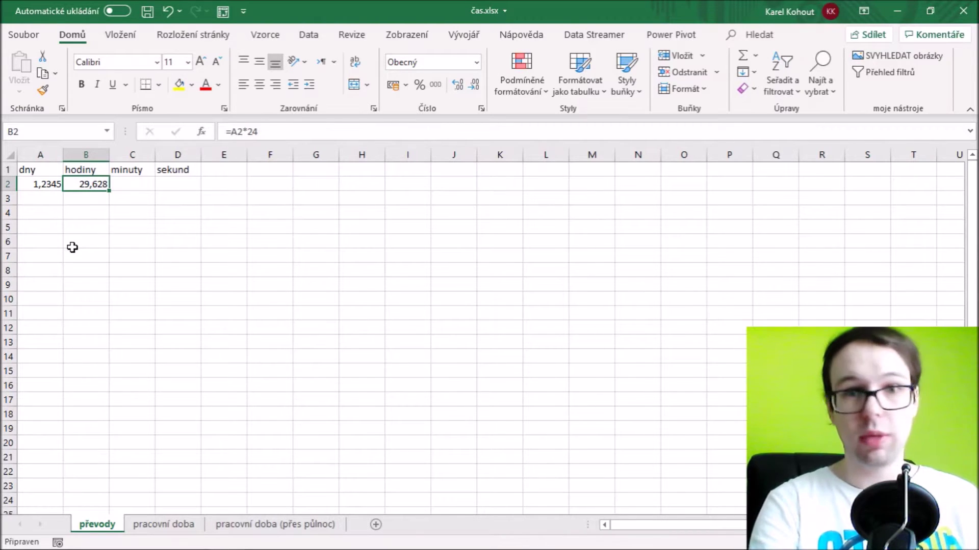
Enter =B2*60 in C2 to get 1777,68 minutes
key(Right)
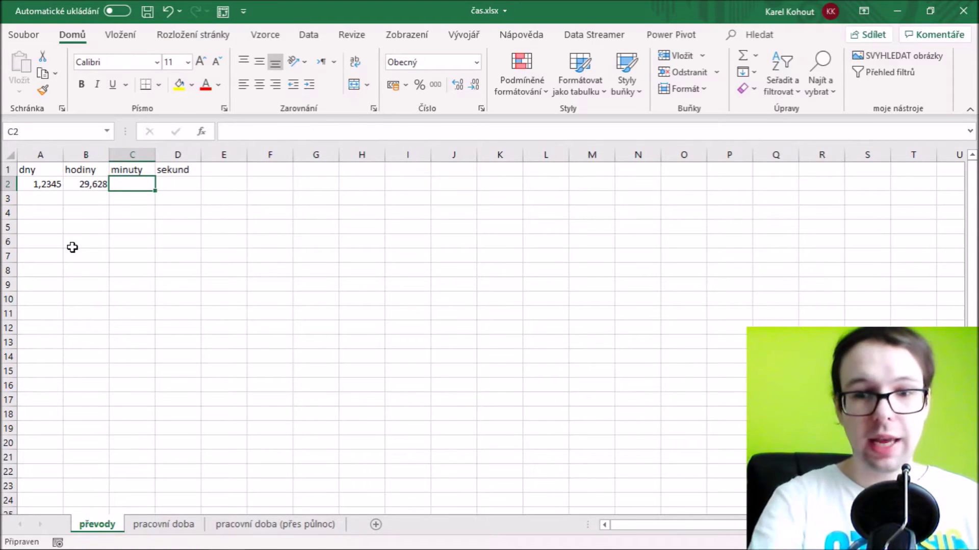
text(=)
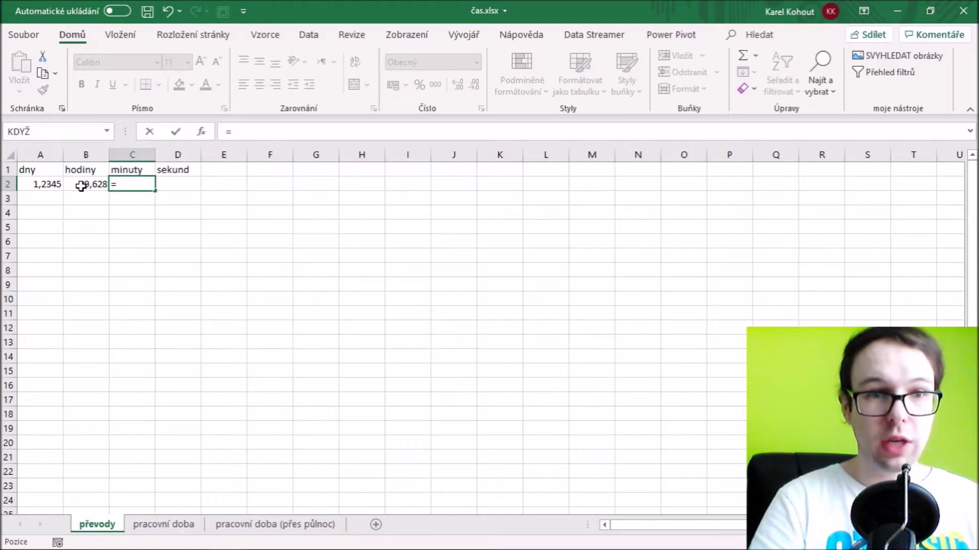
click(81, 187)
text(*)
text(6)
text(0)
key(Return)
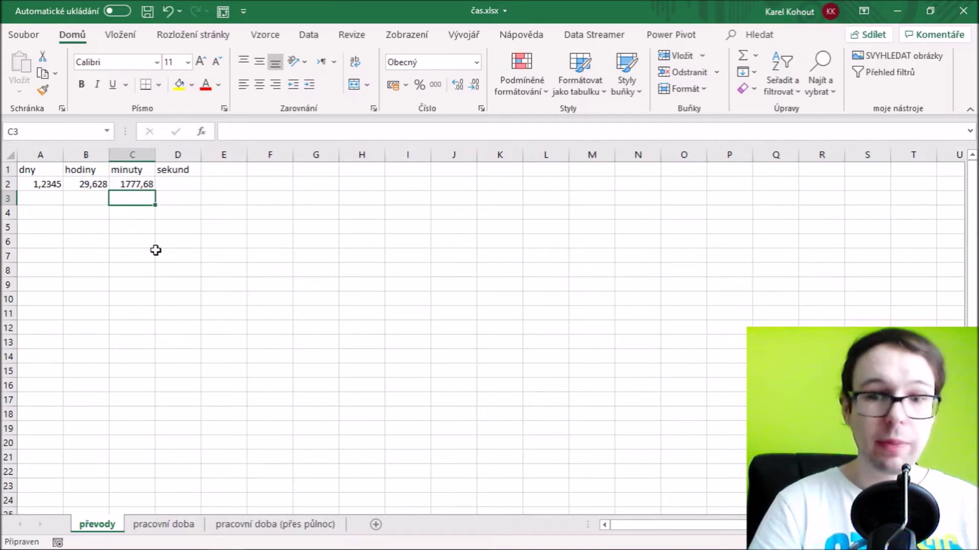
Enter the seconds formula in D2 from C2, giving 106660,8 seconds
key(Up)
key(Right)
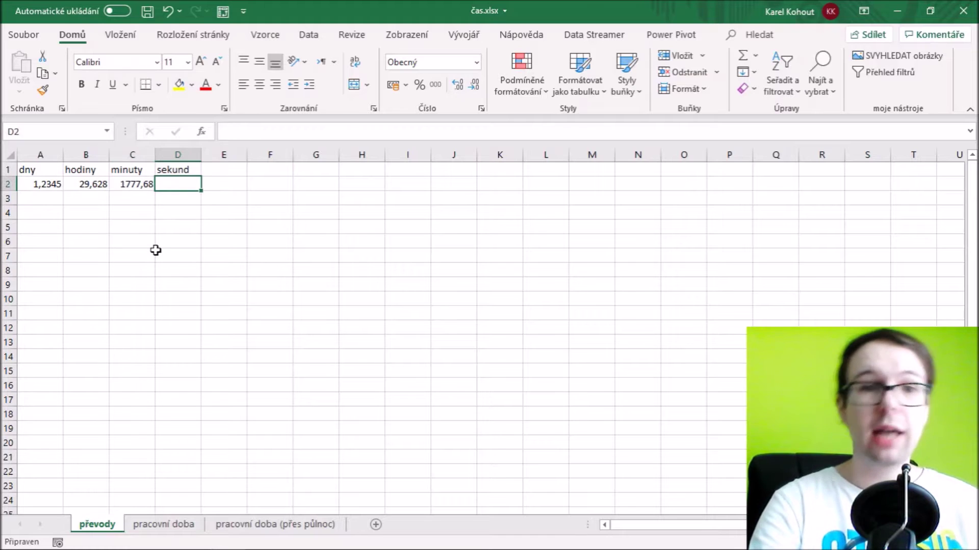
text(=)
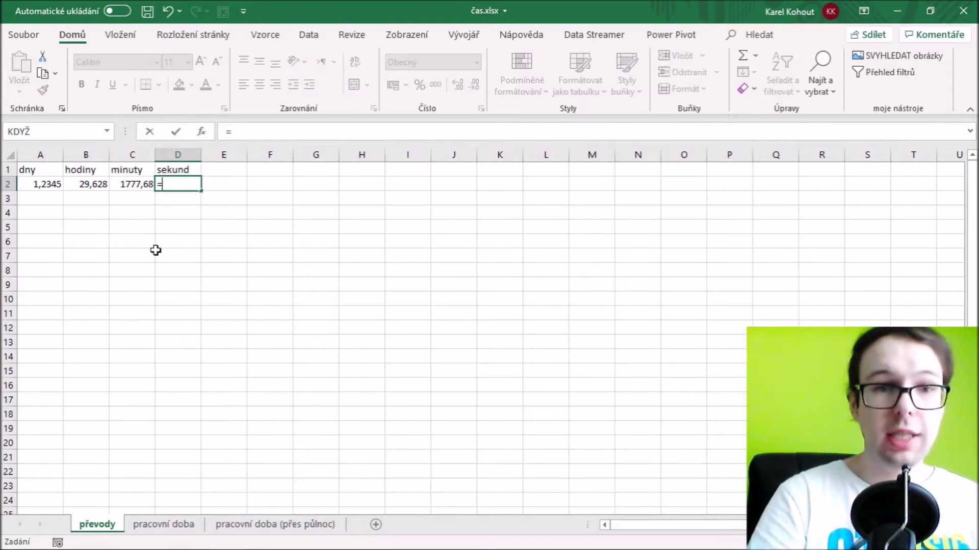
click(134, 188)
text(*)
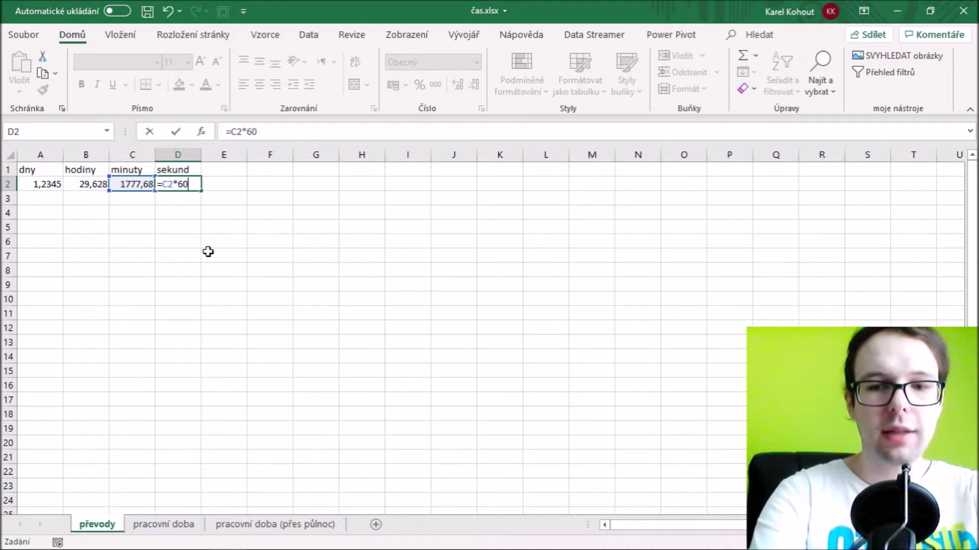
key(Return)
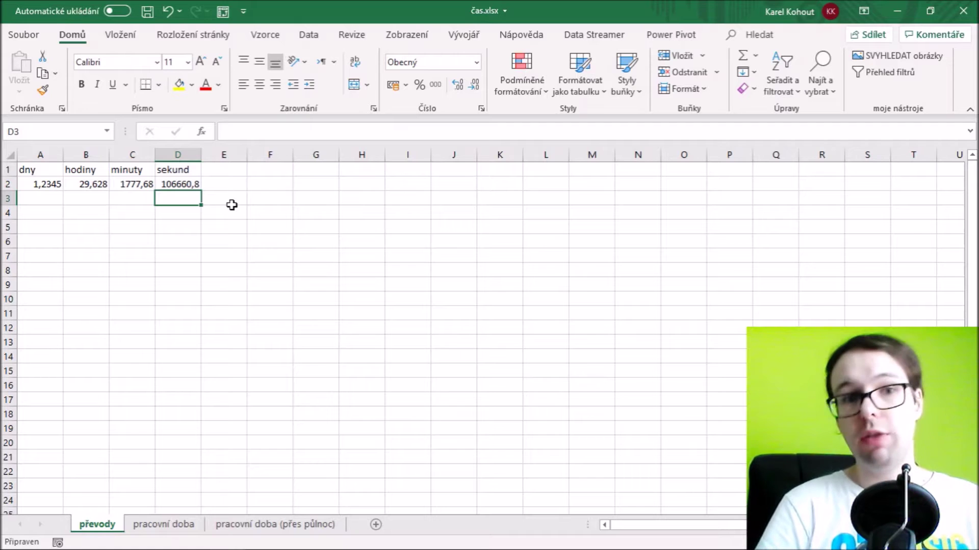
click(145, 184)
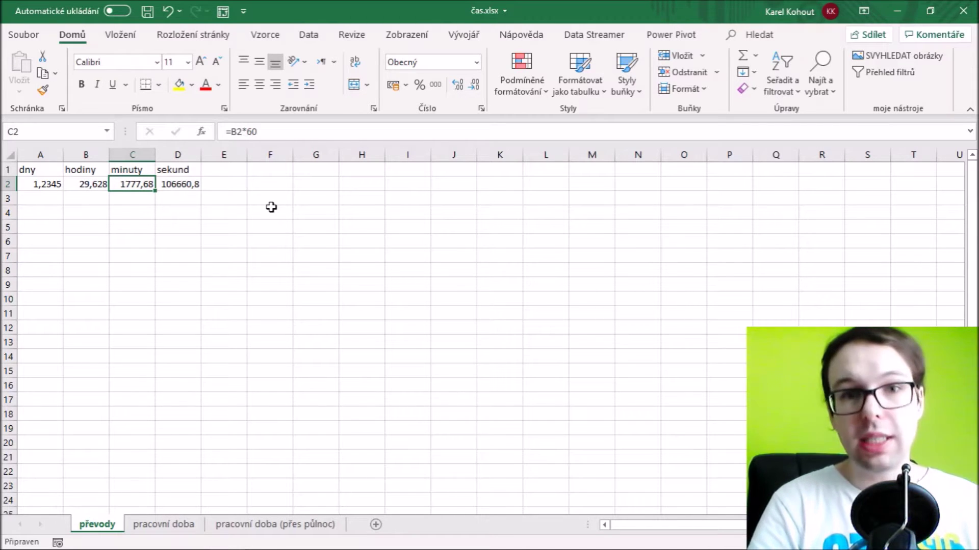
click(233, 187)
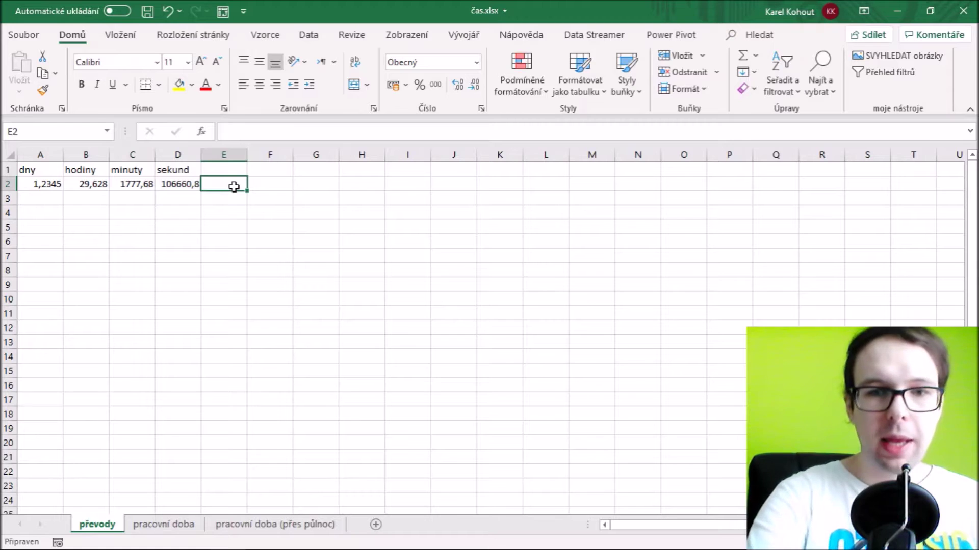
text(=)
click(125, 192)
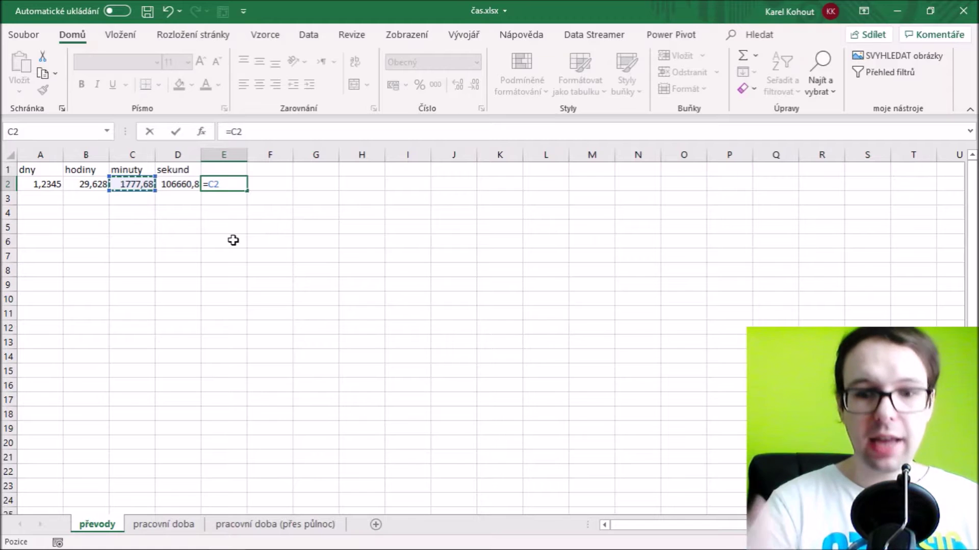
text(/24)
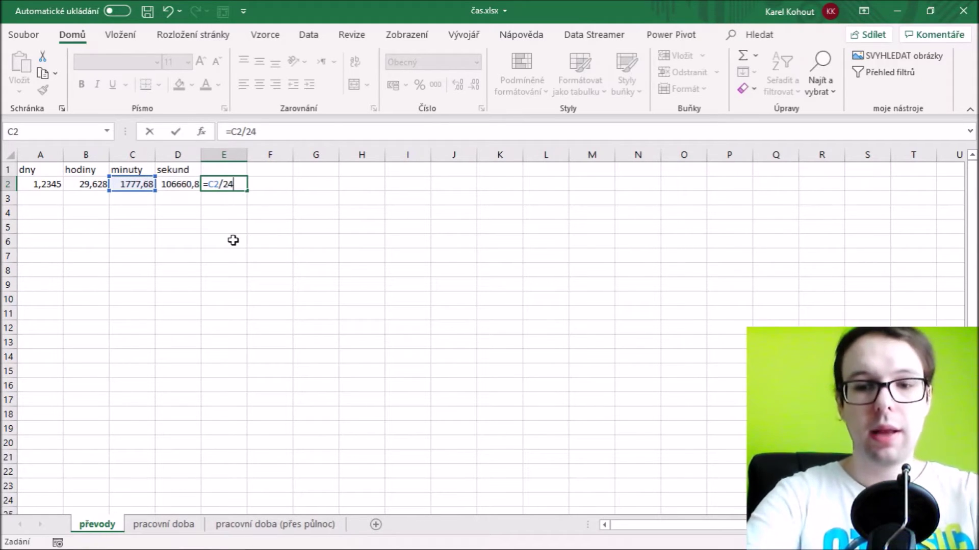
text(/60)
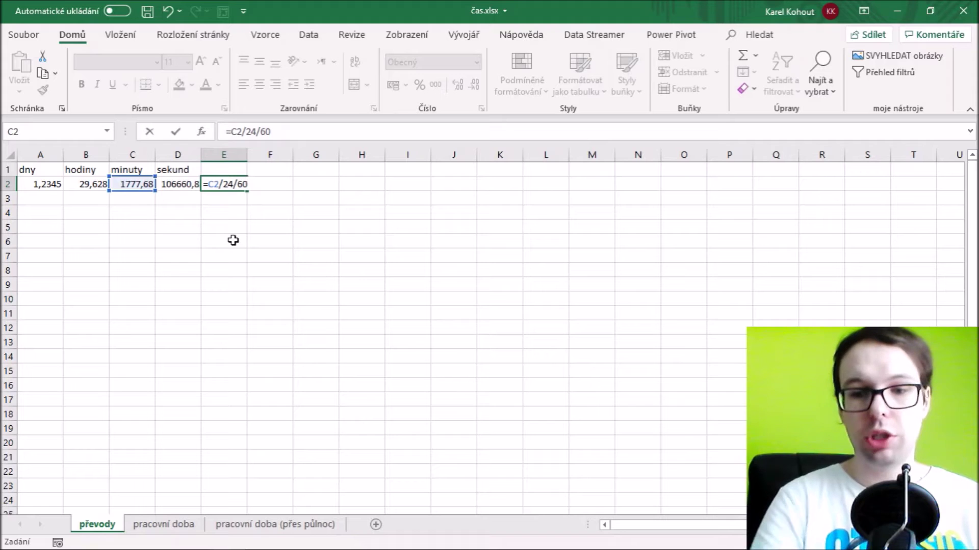
key(Return)
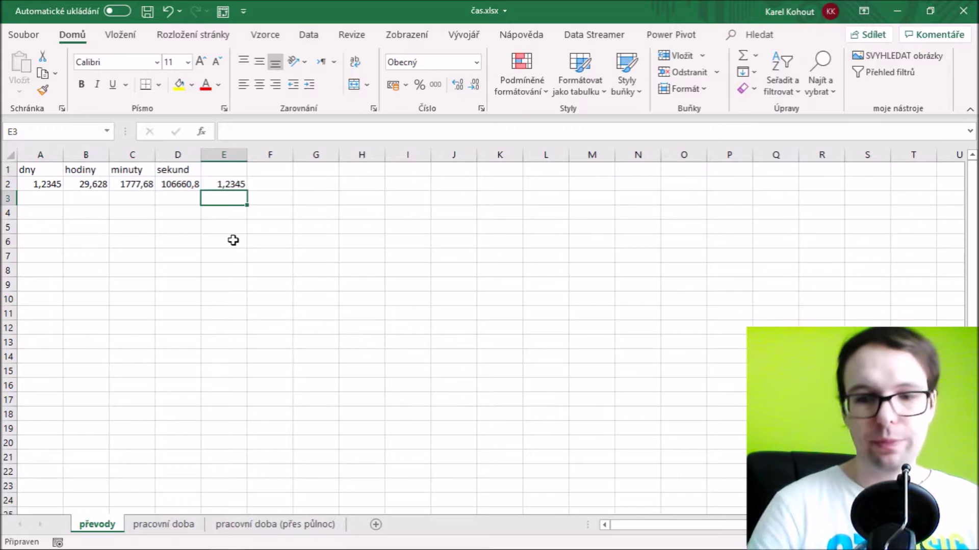
key(Up)
key(Delete)
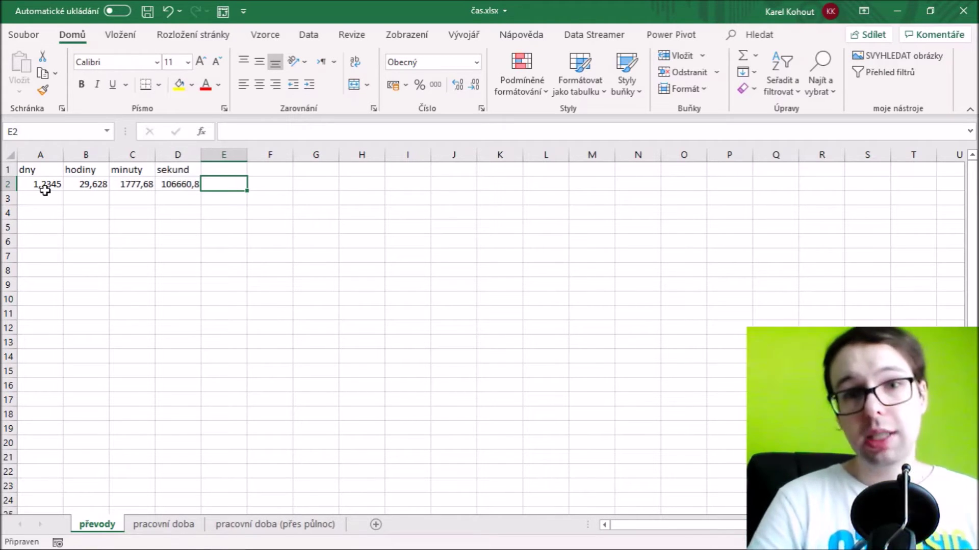
click(32, 199)
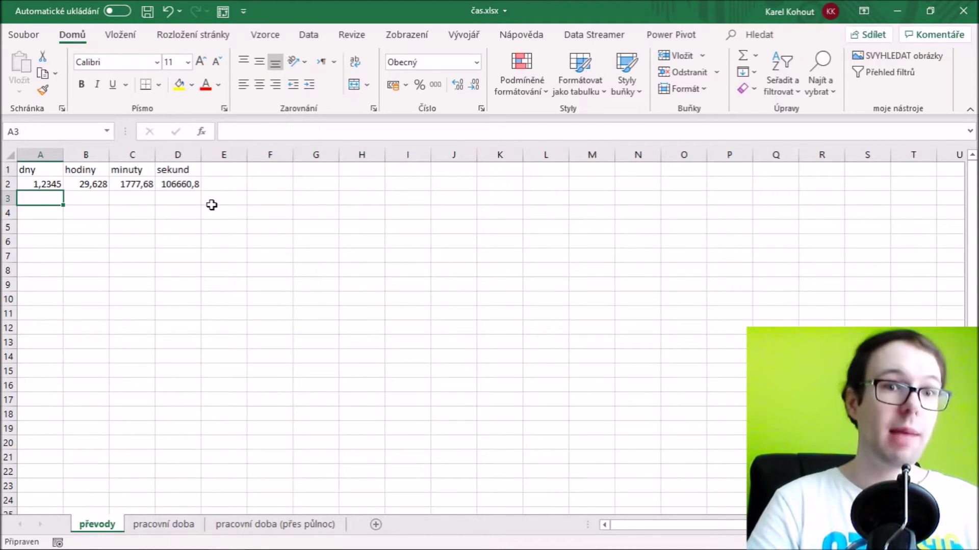
Insert =CELÁ.ČÁST(A2) into A3 from Math & Trig, showing 1 whole day
click(278, 36)
click(319, 93)
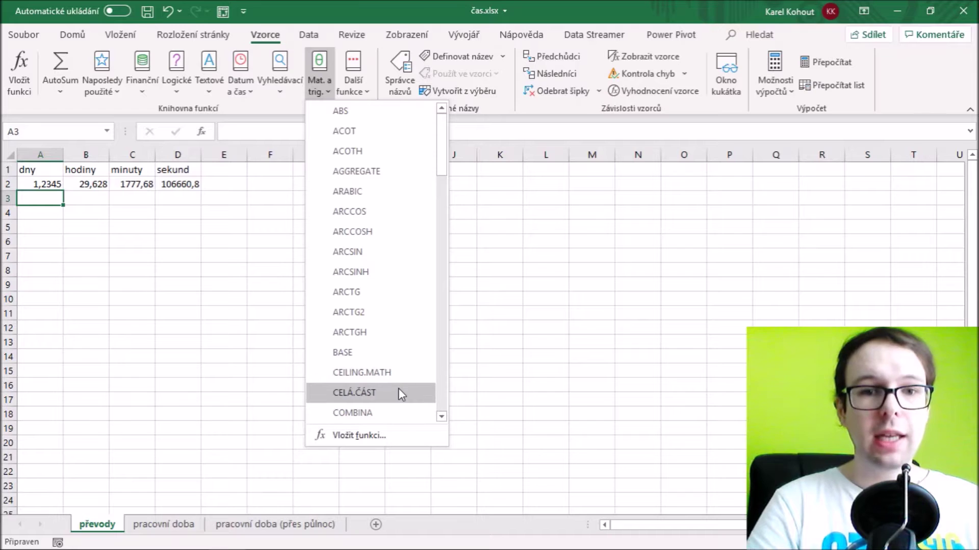
mouse_move(354, 392)
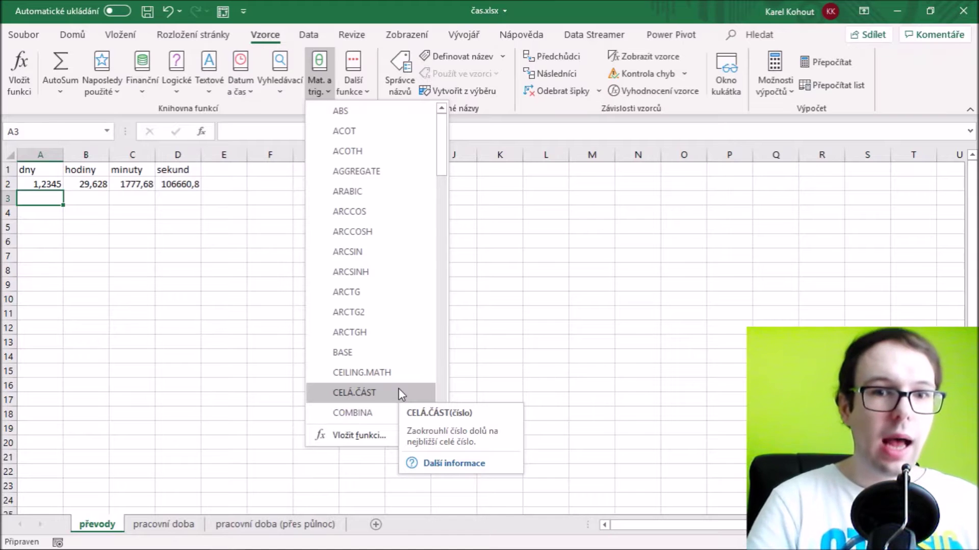
click(398, 393)
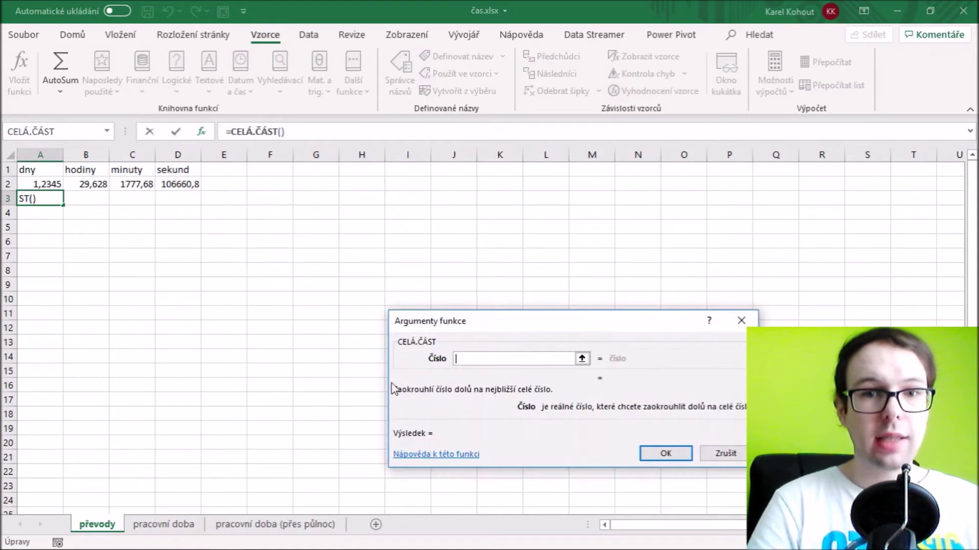
click(42, 187)
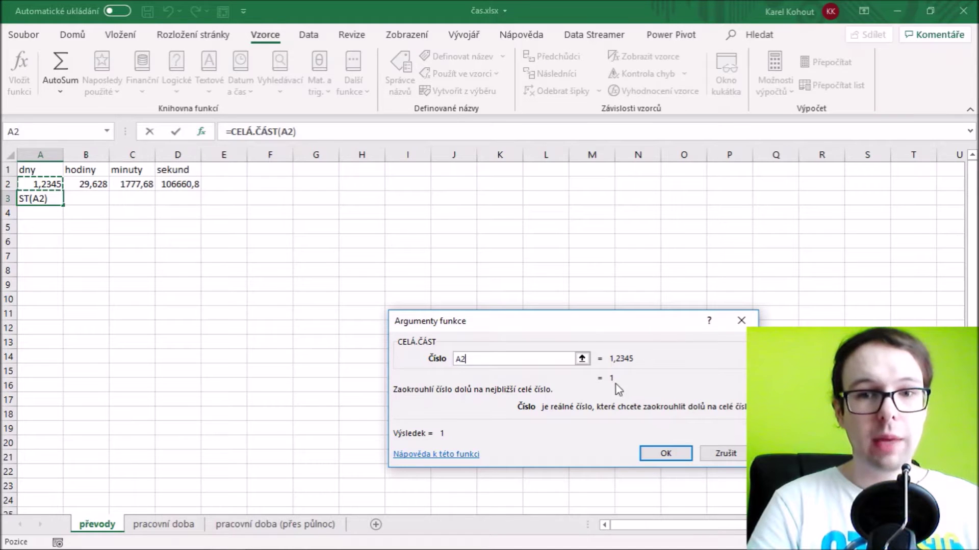
click(676, 453)
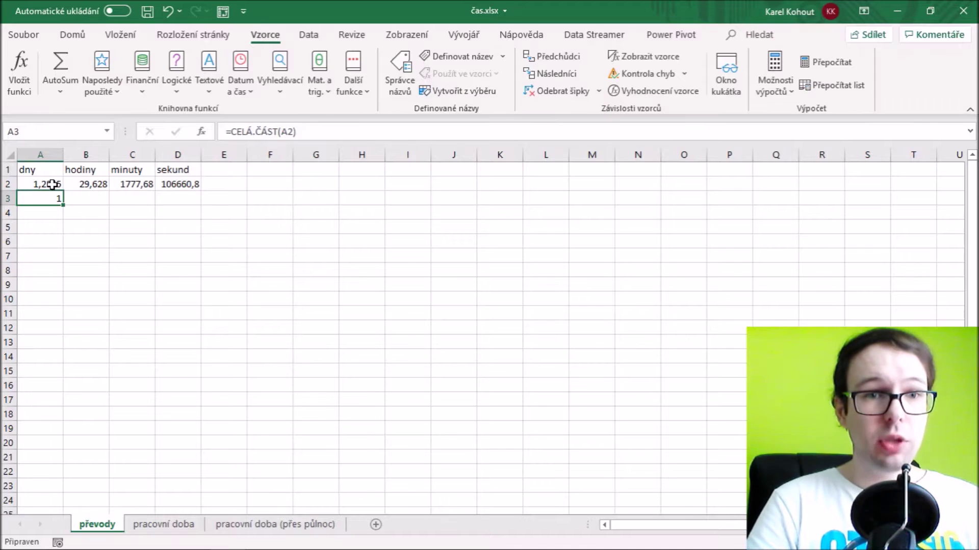
click(88, 200)
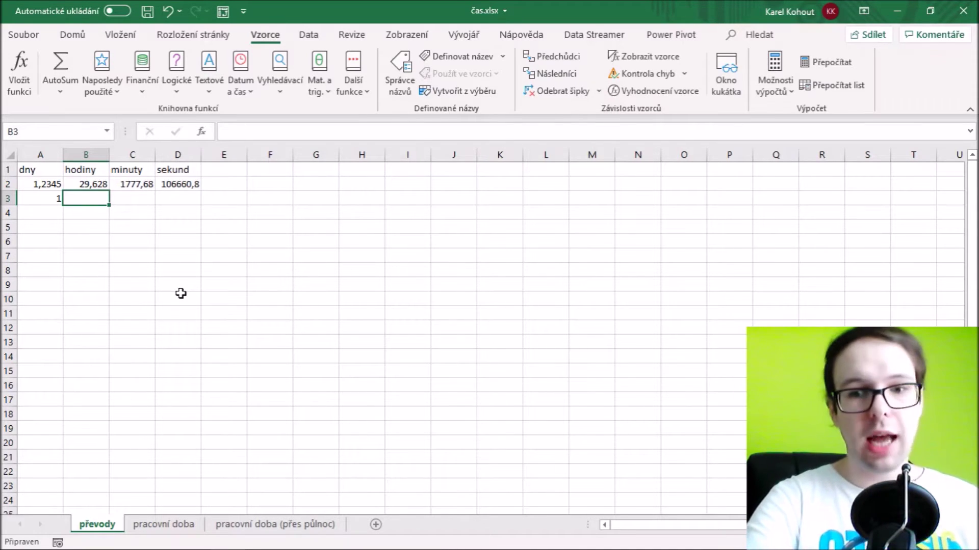
text(=)
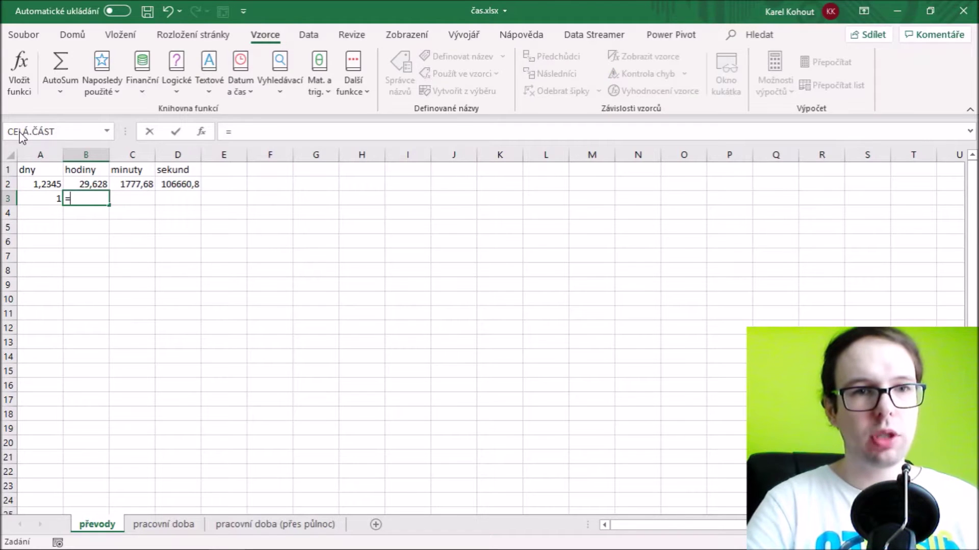
Enter =CELÁ.ČÁST((A2-A3)*24) in B3, giving 5 whole hours
click(20, 131)
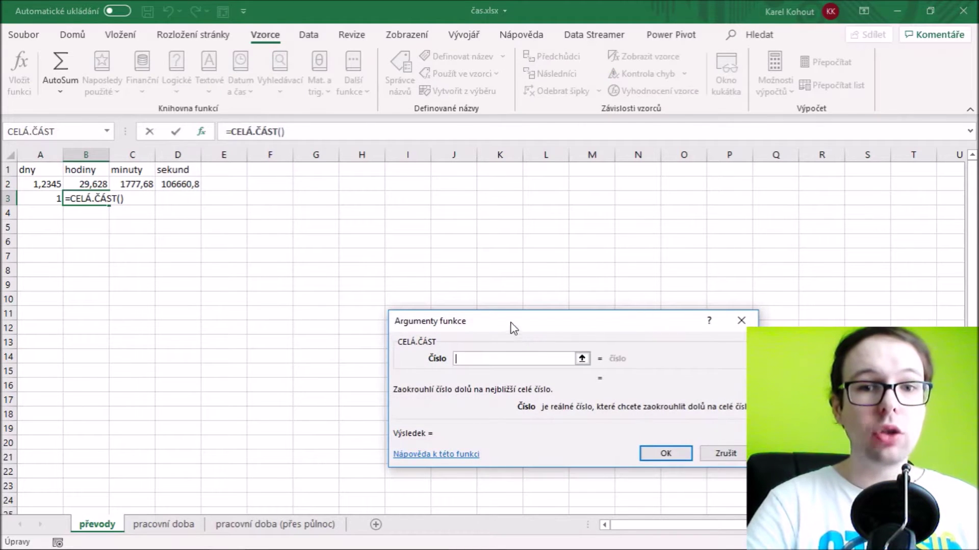
drag(510, 323, 467, 242)
click(45, 186)
text(-)
click(49, 196)
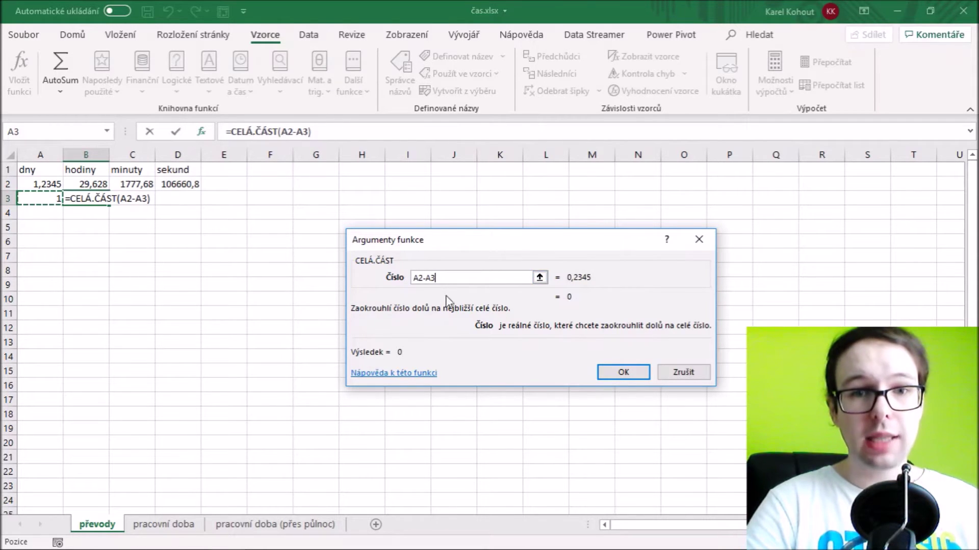
click(413, 278)
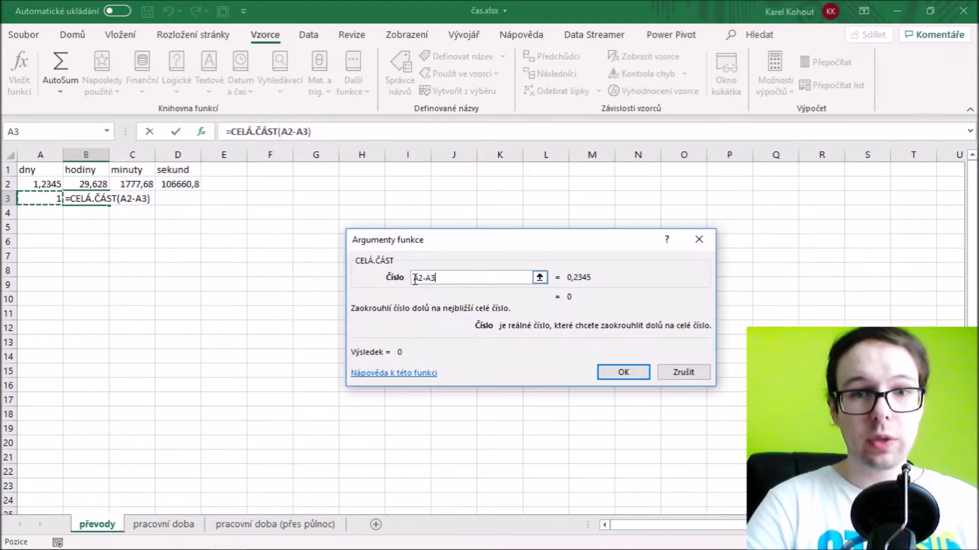
text((A2-A3)
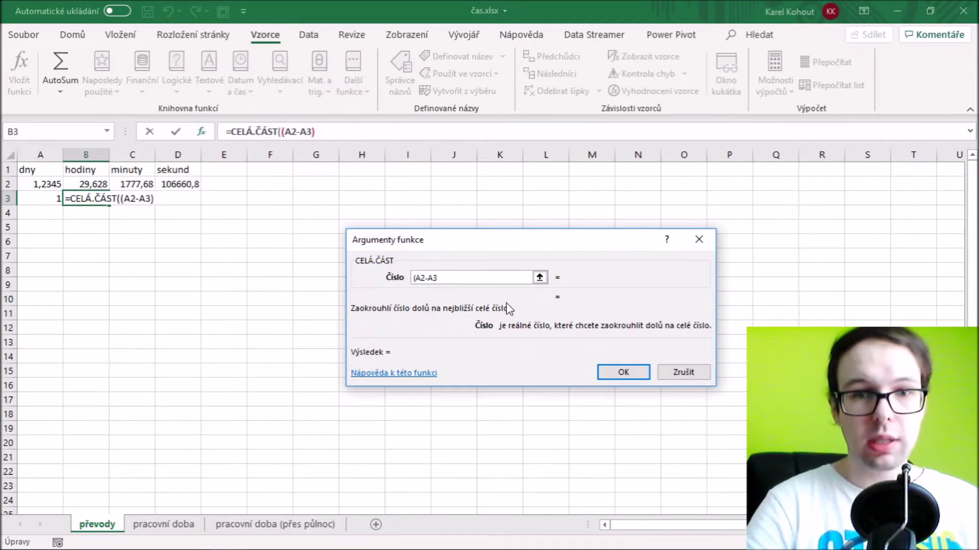
text())
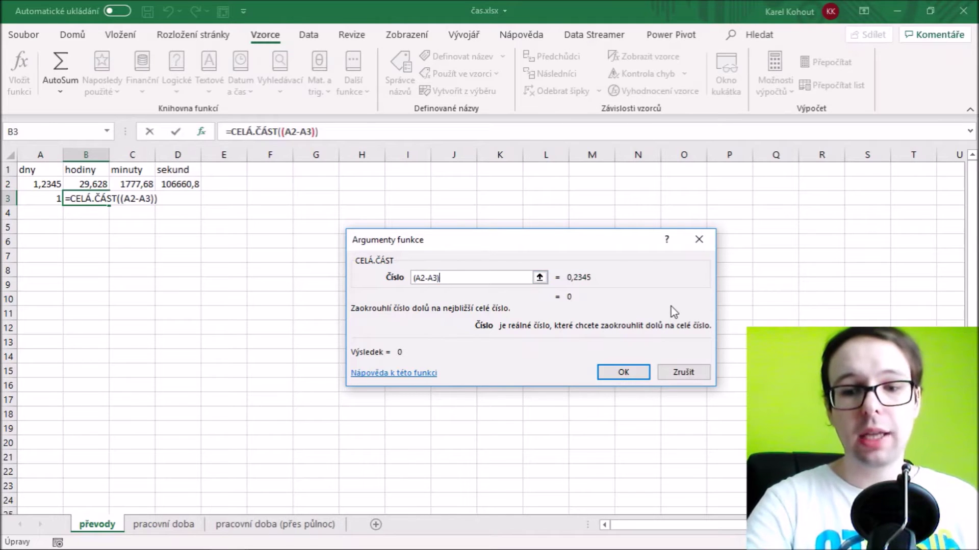
text(*2)
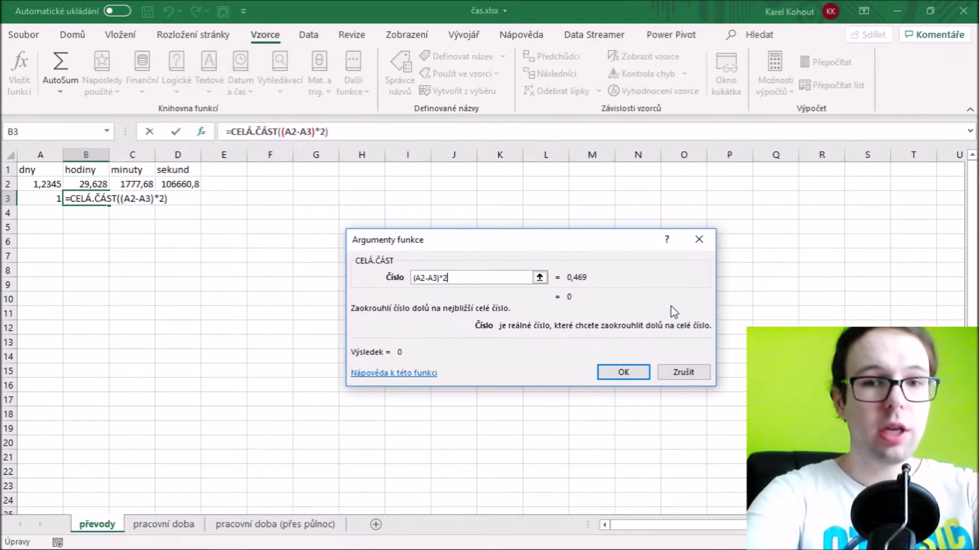
text(4)
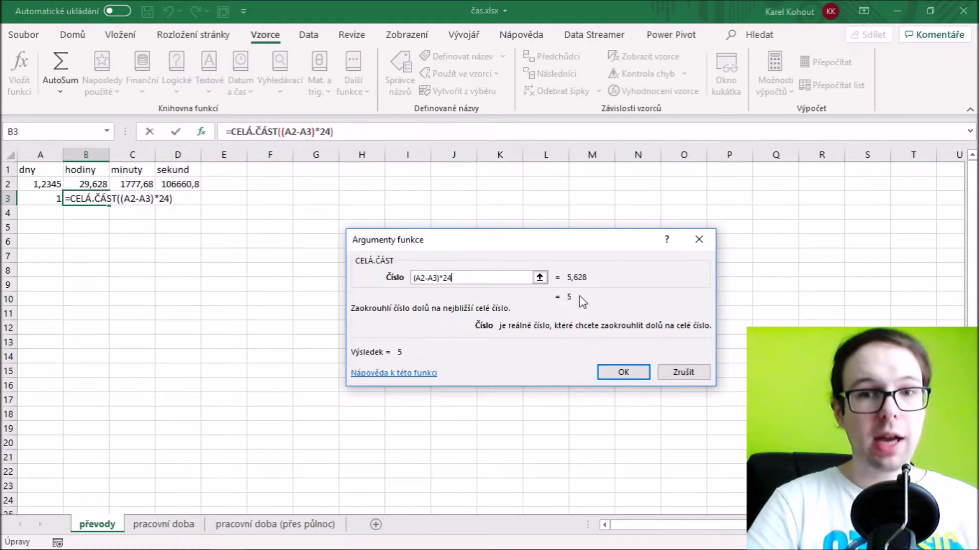
click(635, 375)
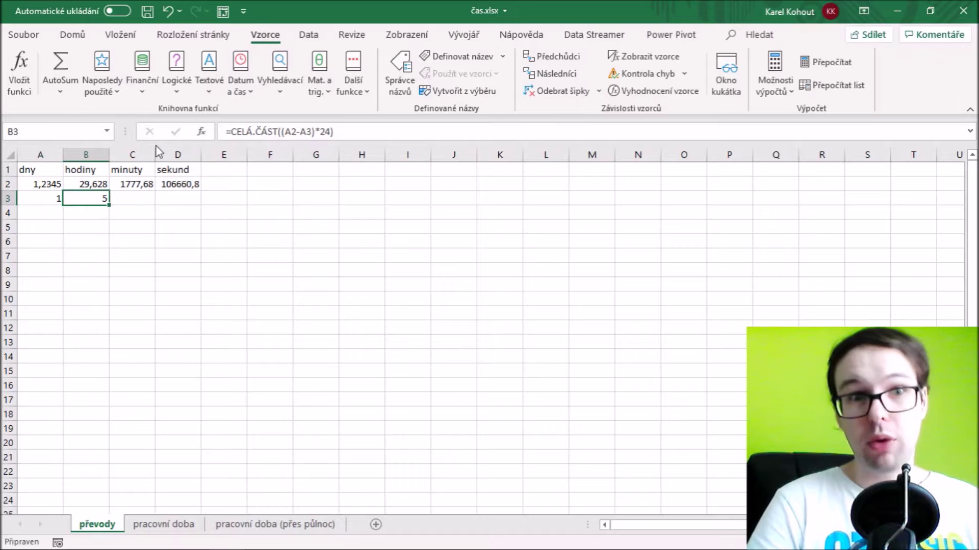
click(139, 197)
click(177, 202)
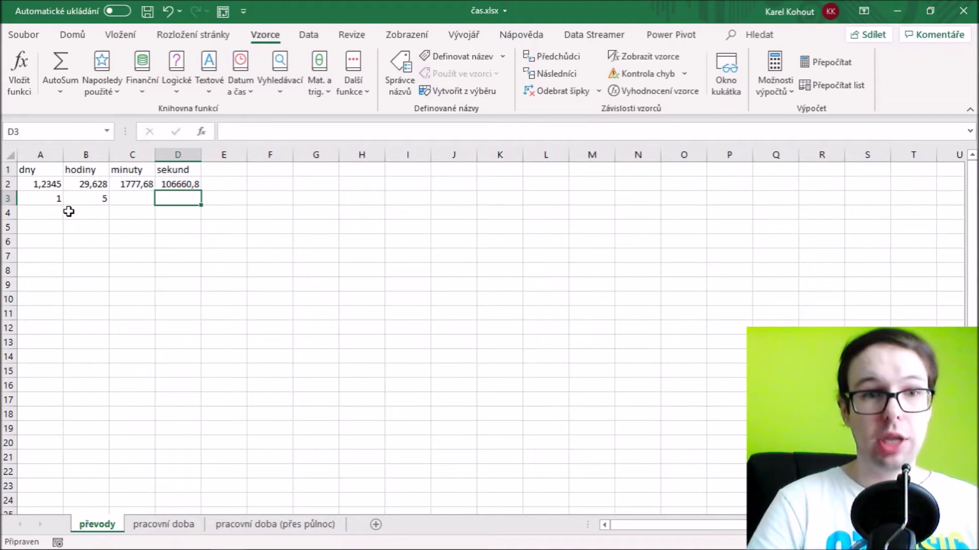
Insert =DEN(A2) into A4 from Date & Time functions, returning 1, then select B4
click(59, 211)
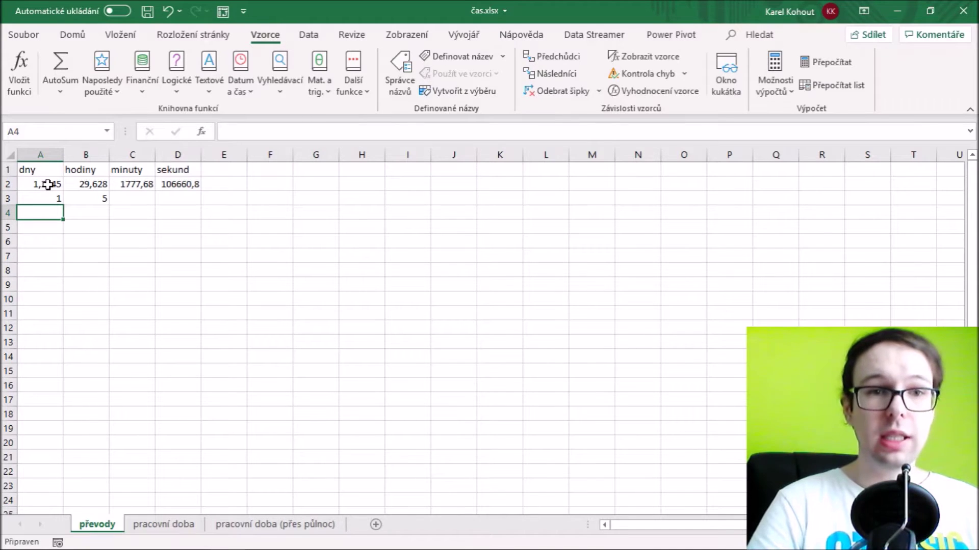
click(45, 200)
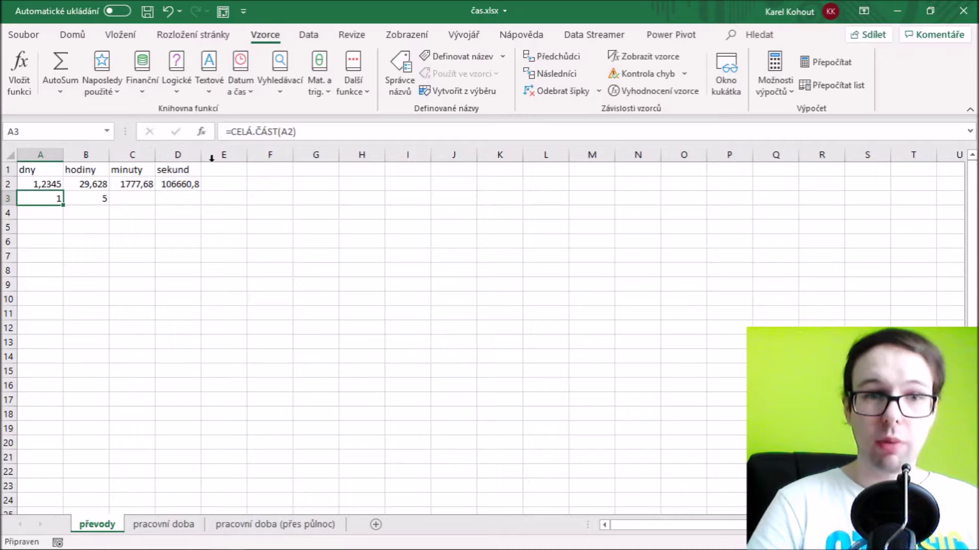
click(45, 213)
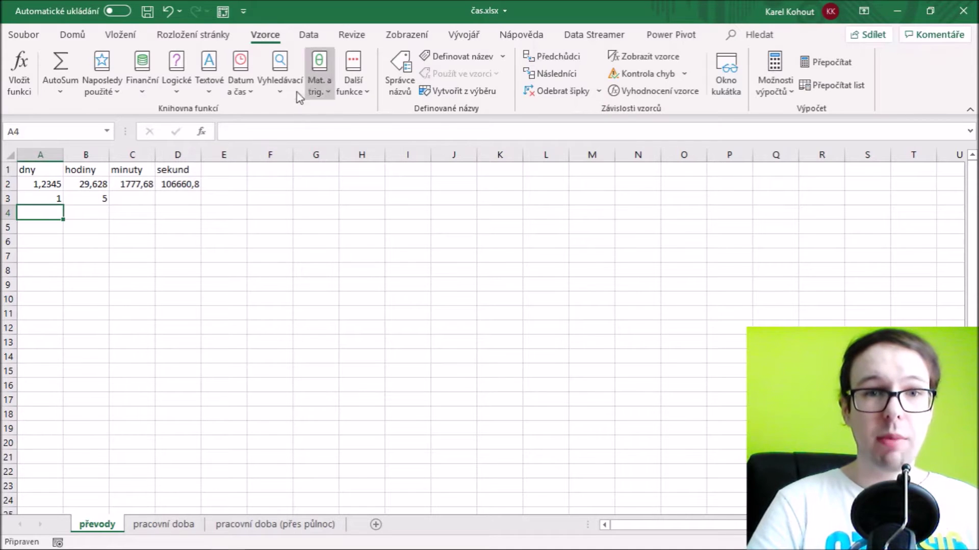
click(249, 93)
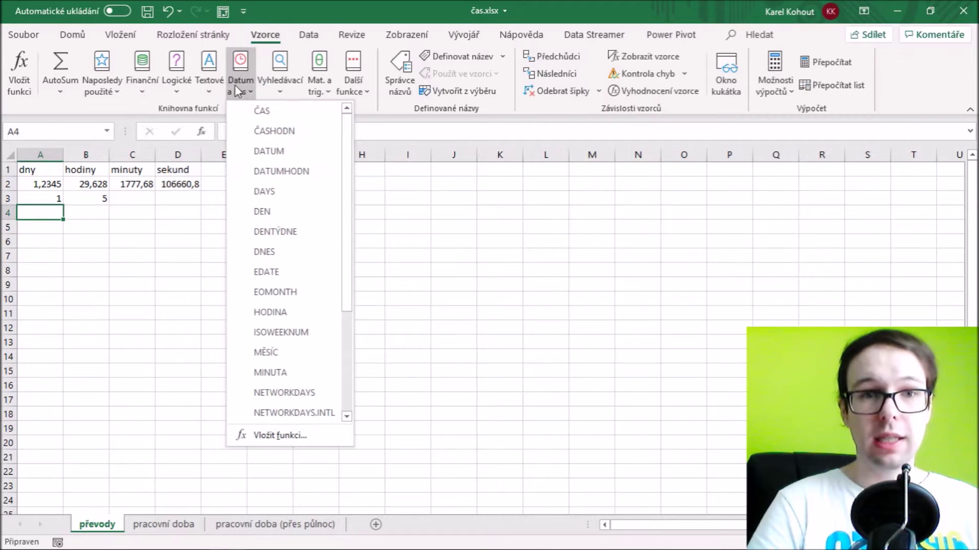
click(302, 213)
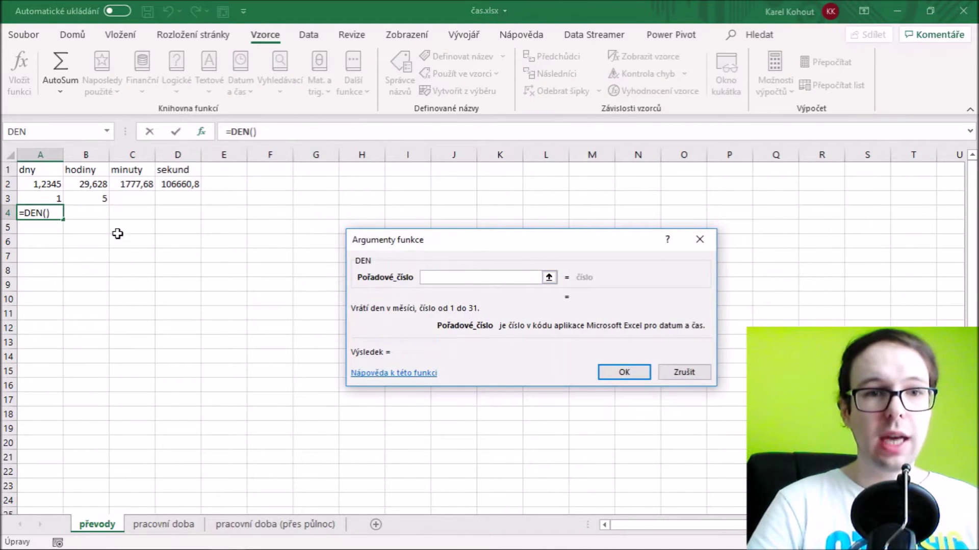
click(53, 184)
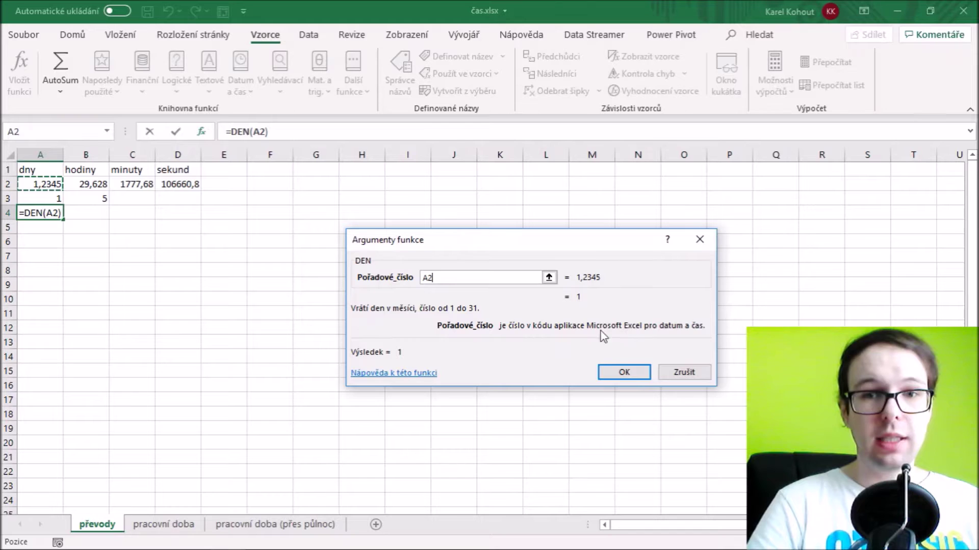
click(623, 372)
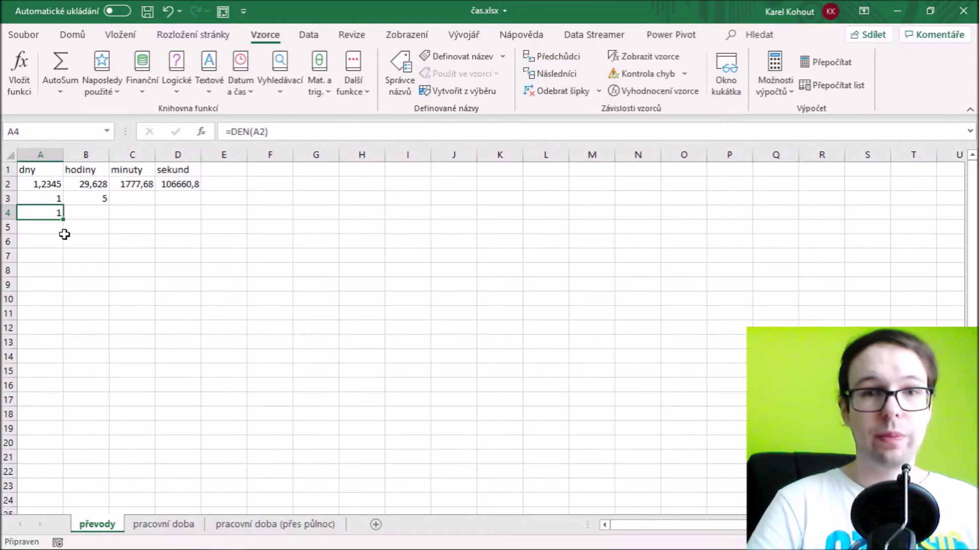
click(95, 210)
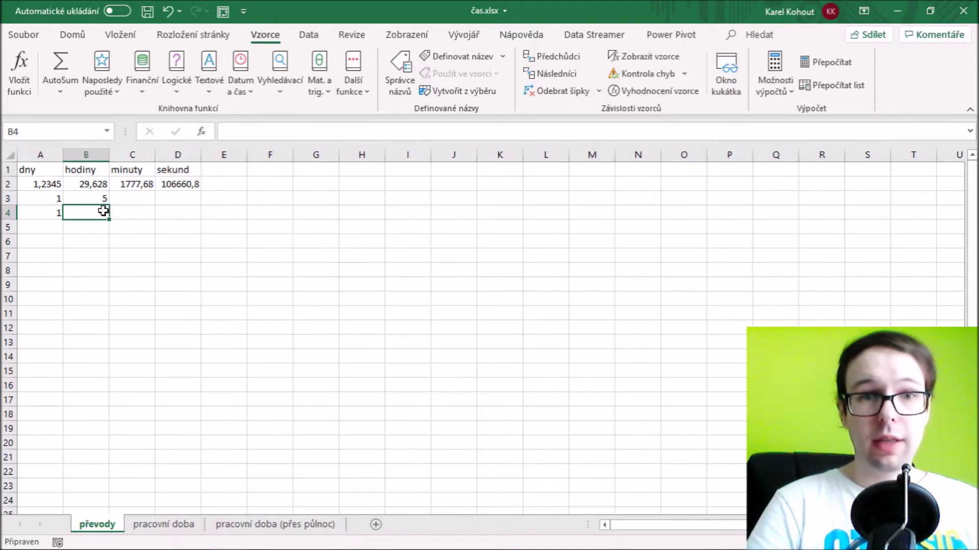
click(241, 84)
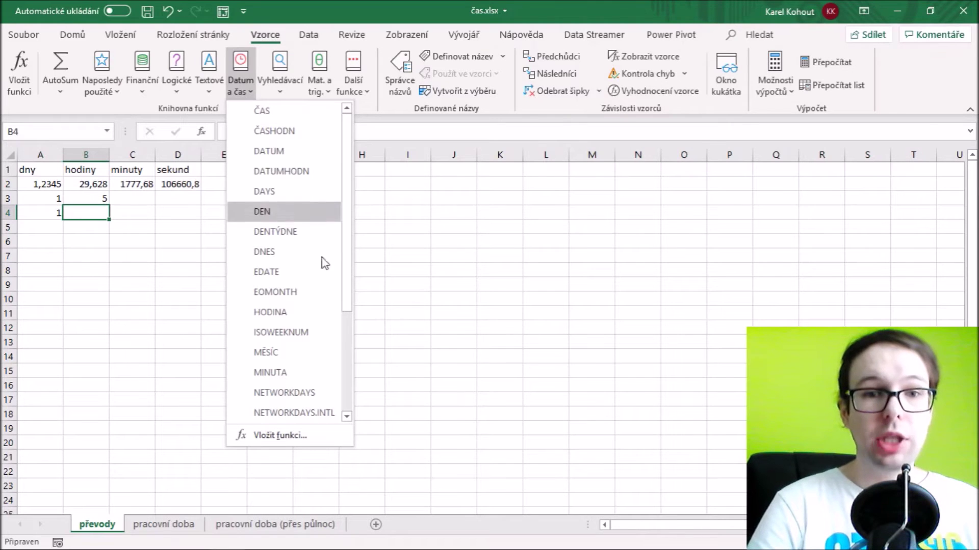
Insert =HODINA(A2) into B4, giving hour 5
click(308, 313)
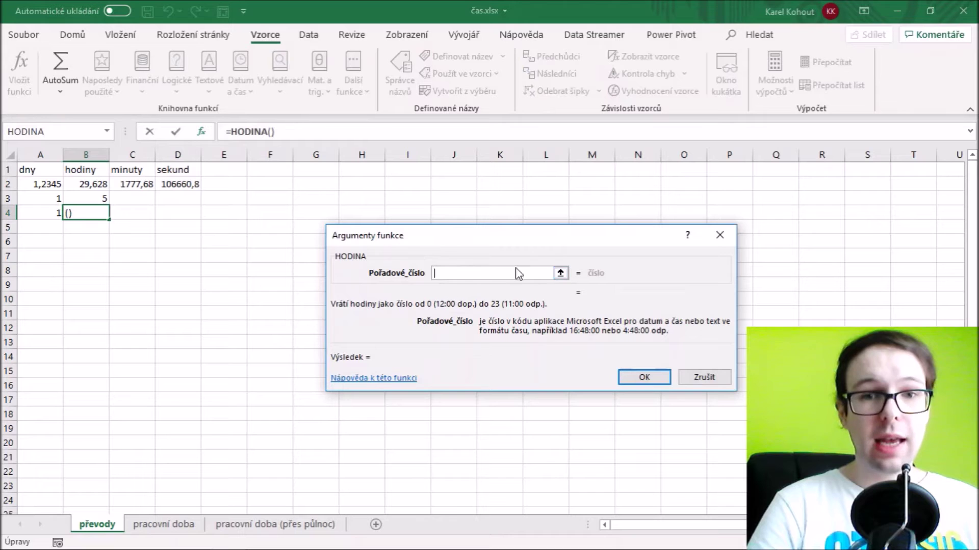
click(34, 184)
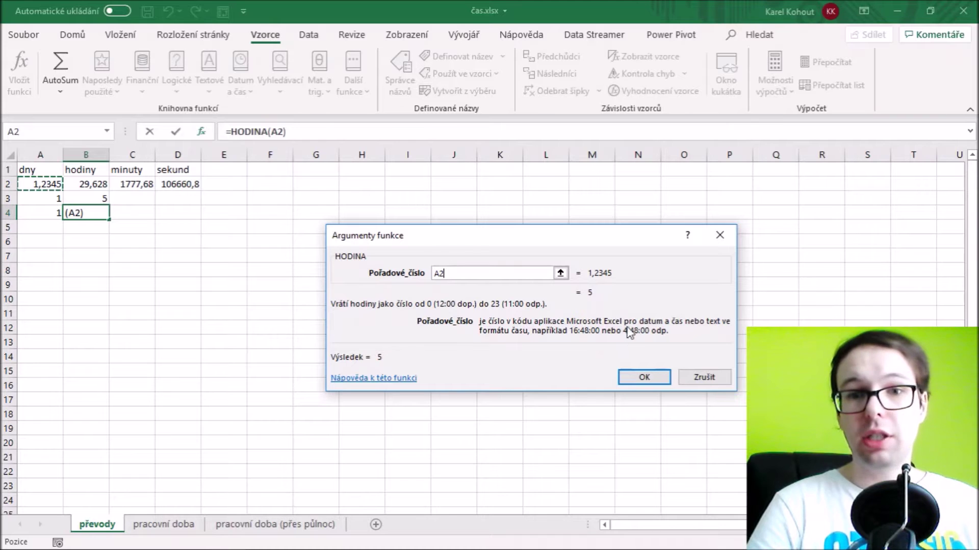
click(644, 377)
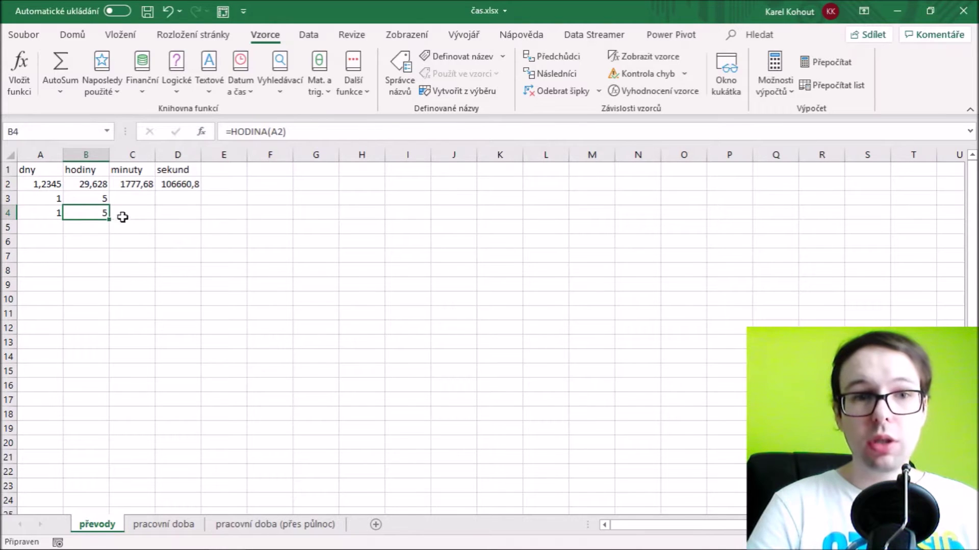
click(86, 198)
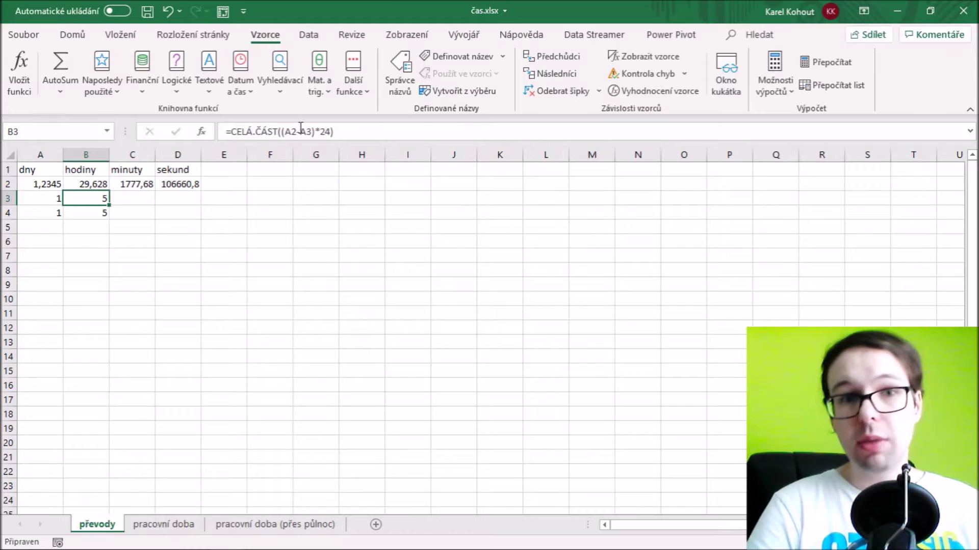
click(102, 213)
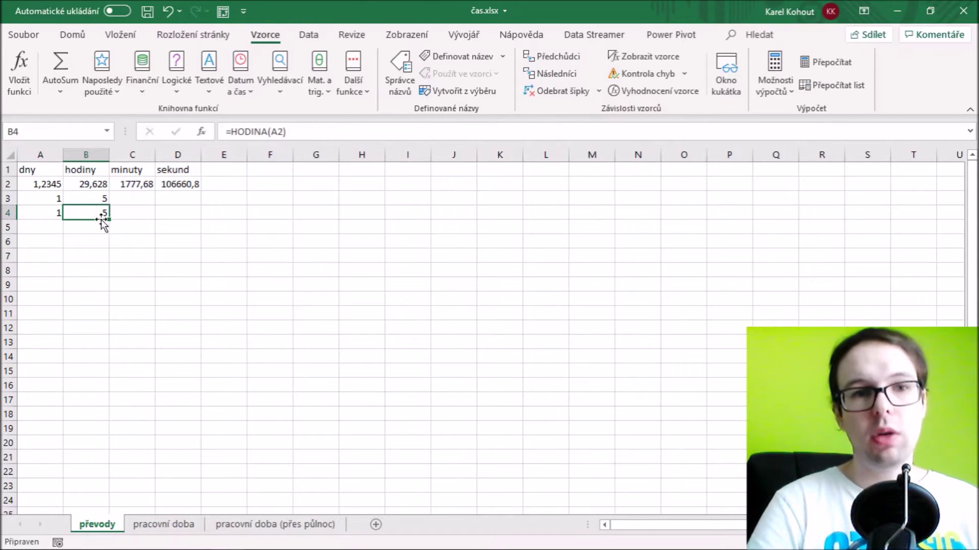
Insert =MINUTA(A2) into C4, giving minute 37
click(139, 211)
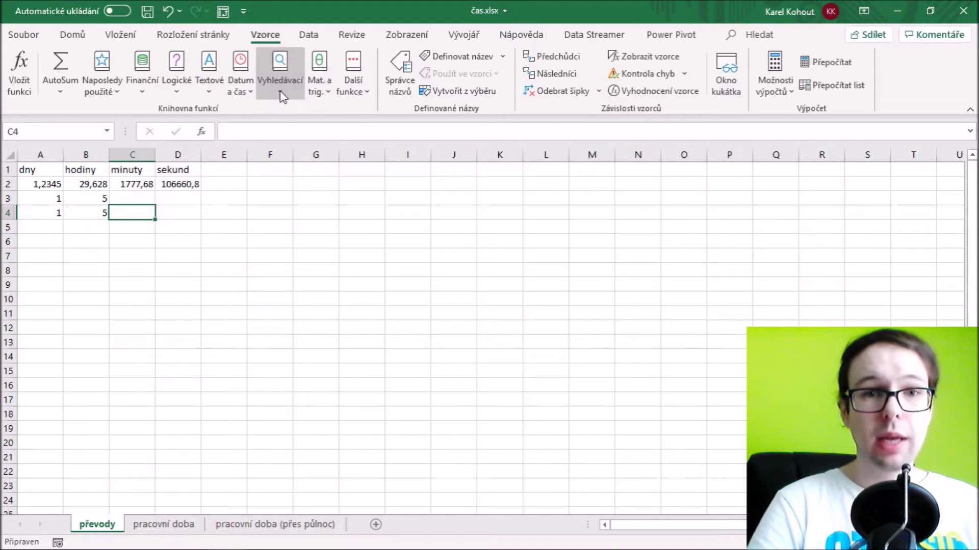
click(250, 92)
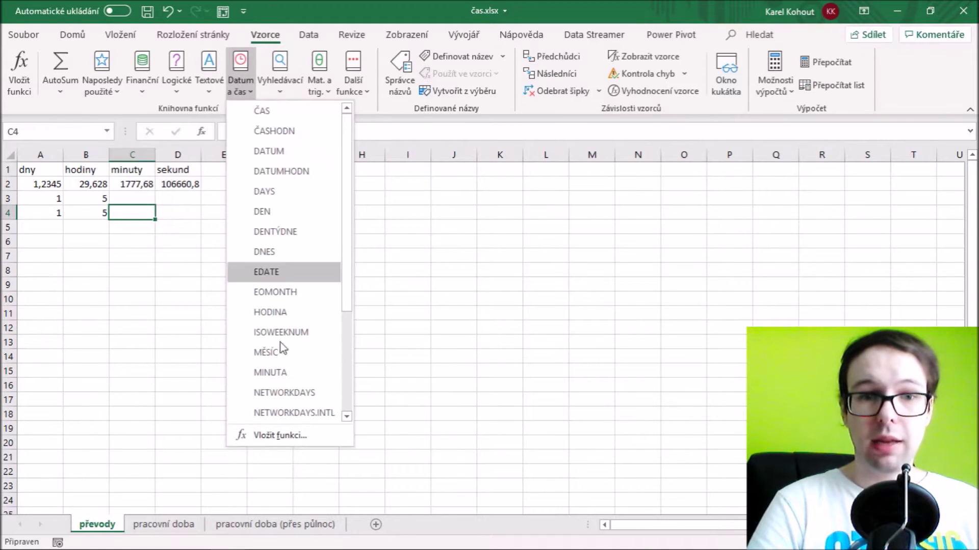
mouse_move(271, 372)
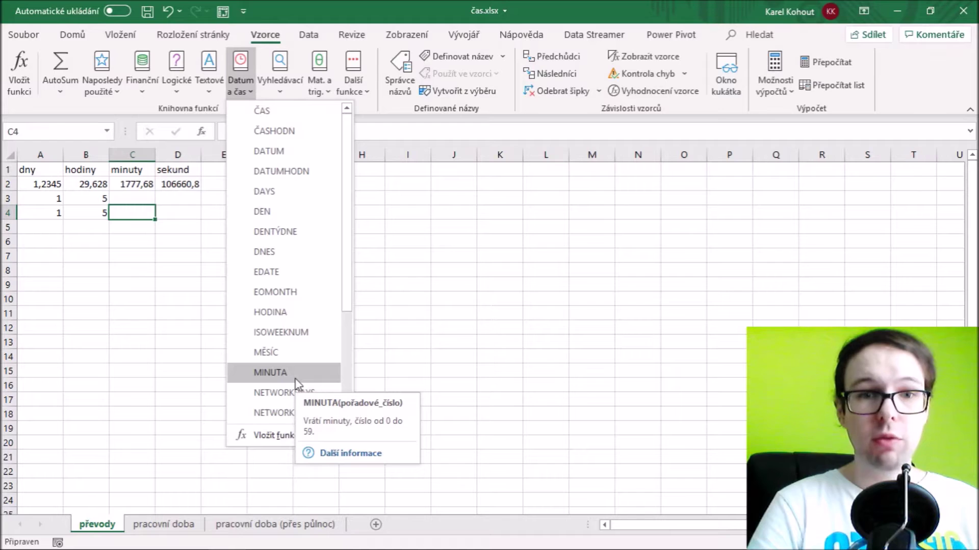
click(295, 381)
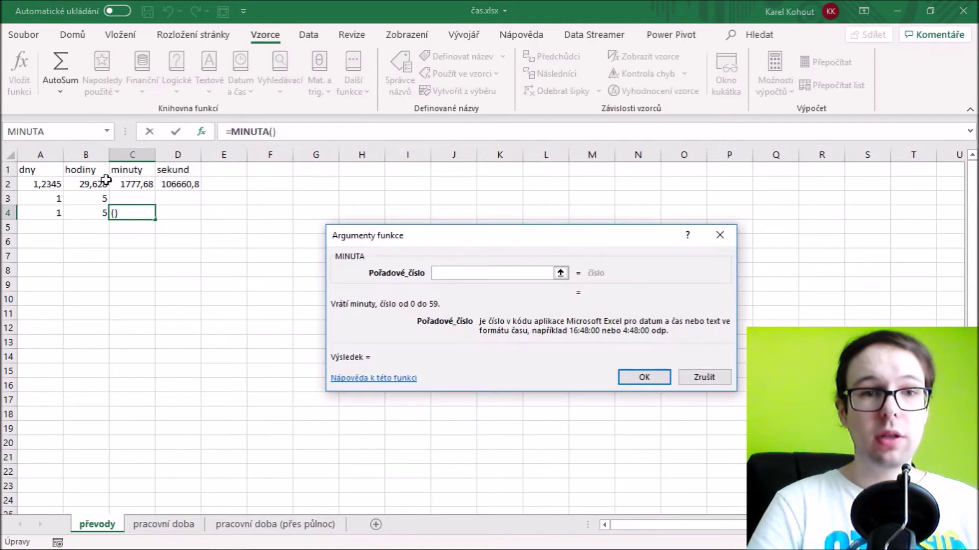
click(40, 180)
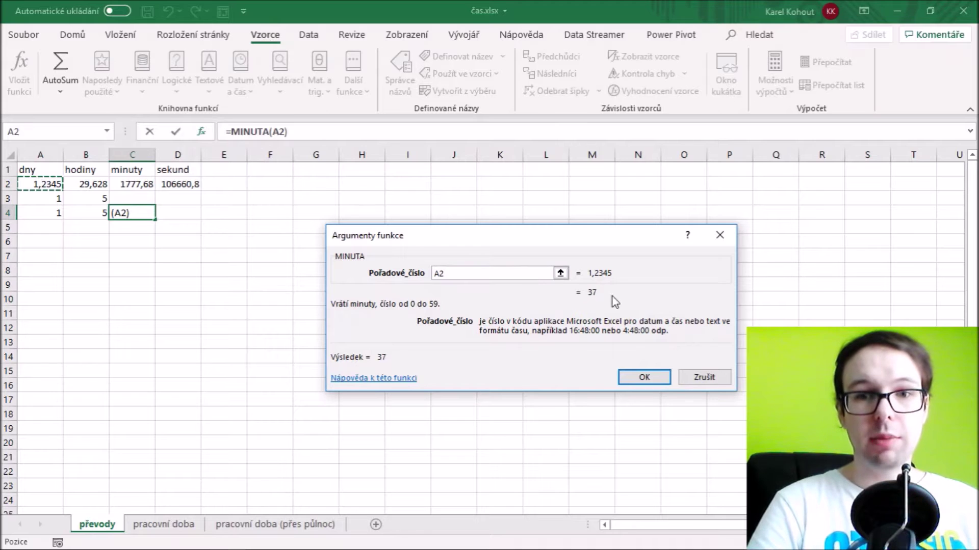
click(645, 378)
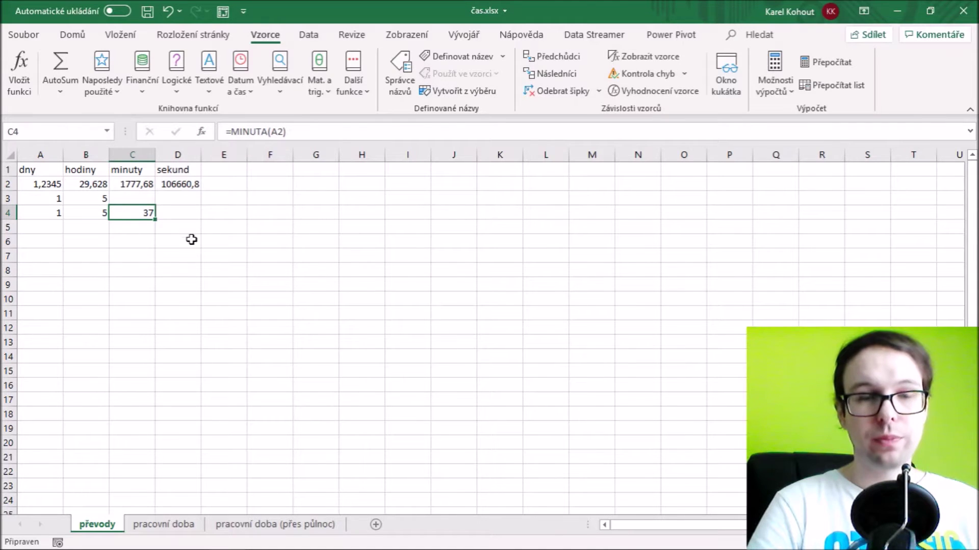
Insert =SEKUNDA(A2) into D4, giving second 41, and select the row 4 results
click(191, 216)
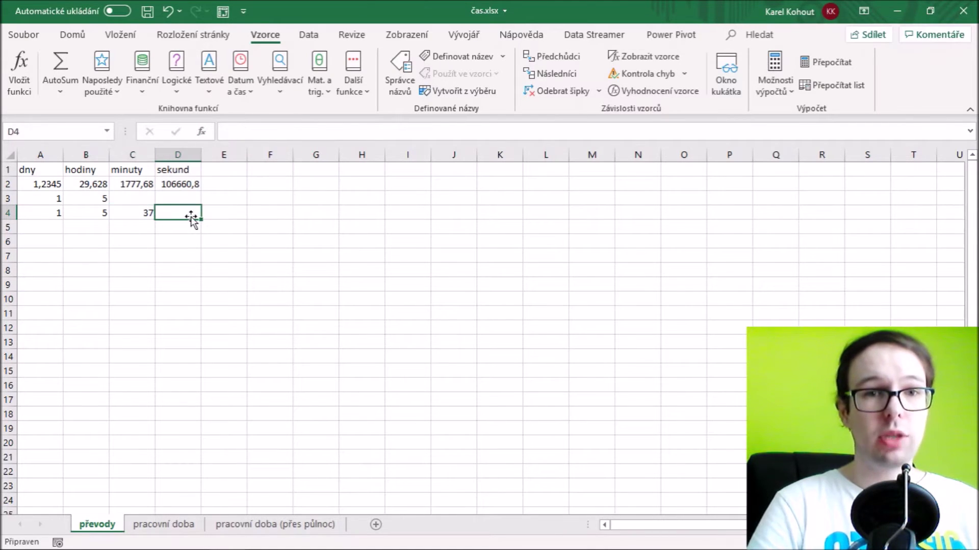
click(245, 90)
scroll(351, 304, down, 1)
scroll(350, 304, down, 3)
scroll(343, 335, down, 3)
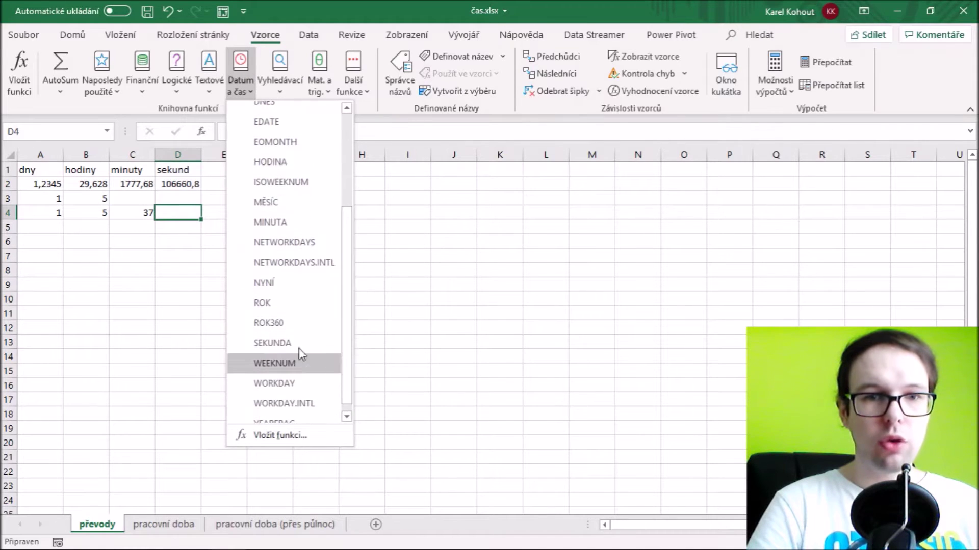
mouse_move(291, 343)
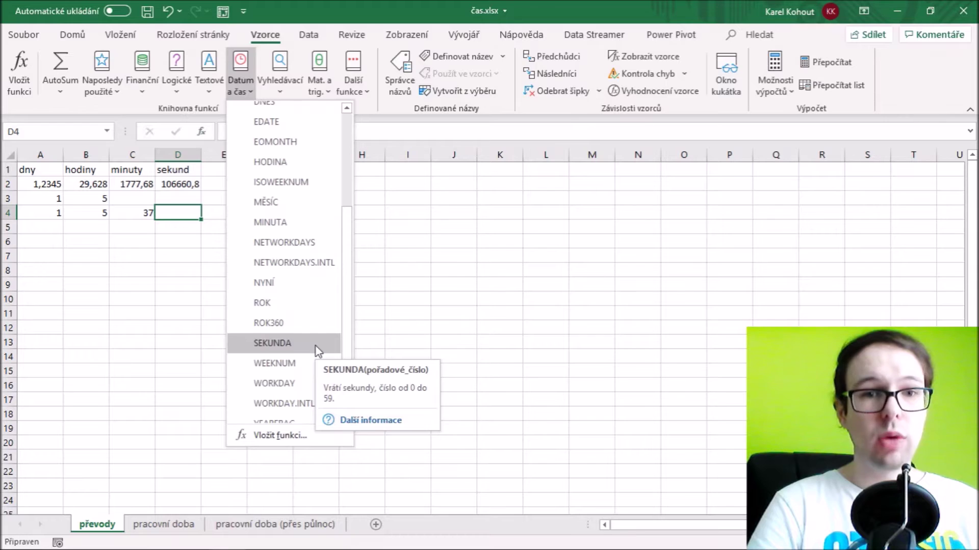
click(316, 347)
click(43, 179)
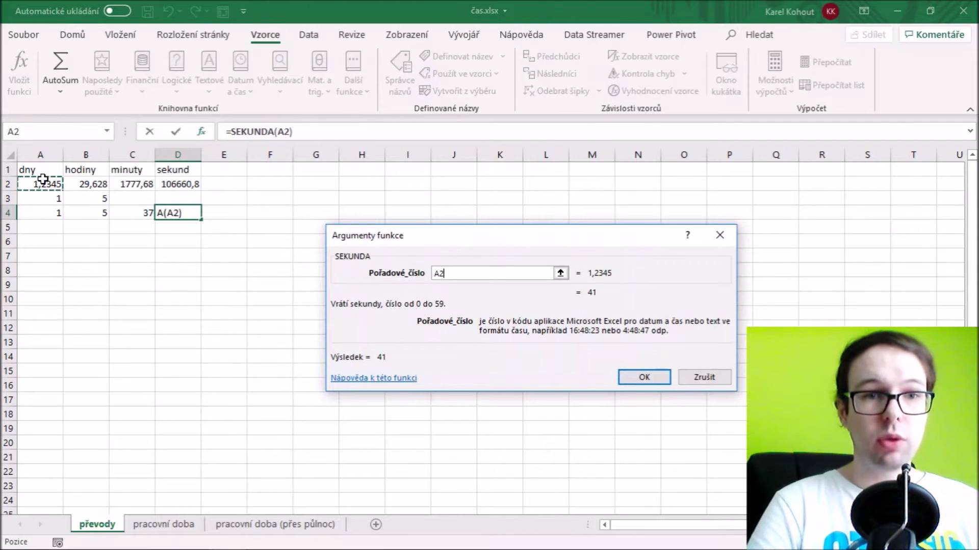
click(644, 378)
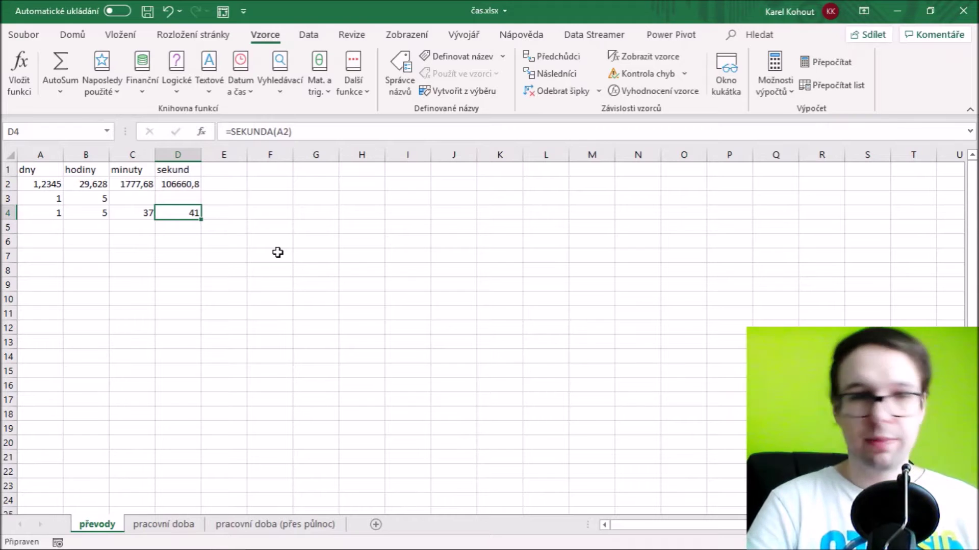
drag(39, 210, 189, 211)
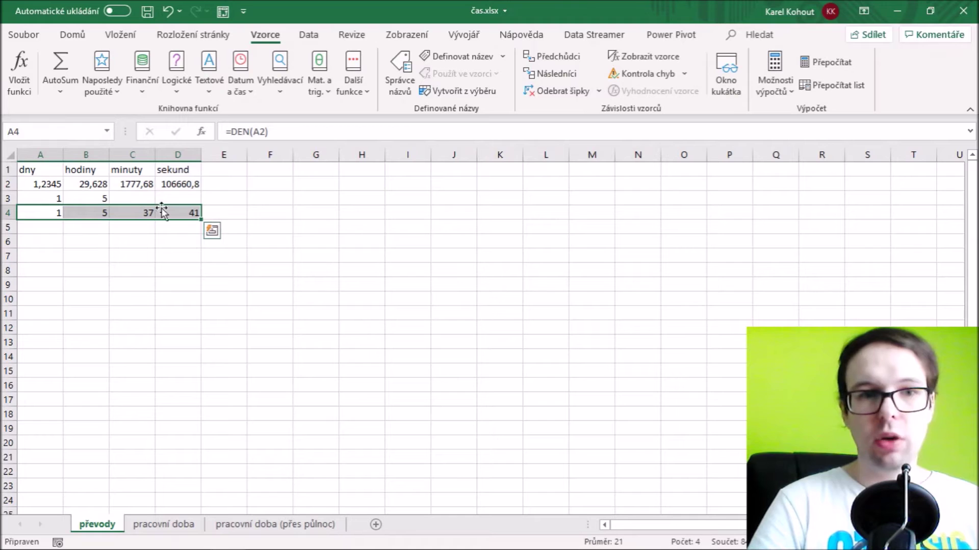
Apply the Čas number format to A2 so it shows 5:37:41, then go to the pracovní doba sheet
click(176, 213)
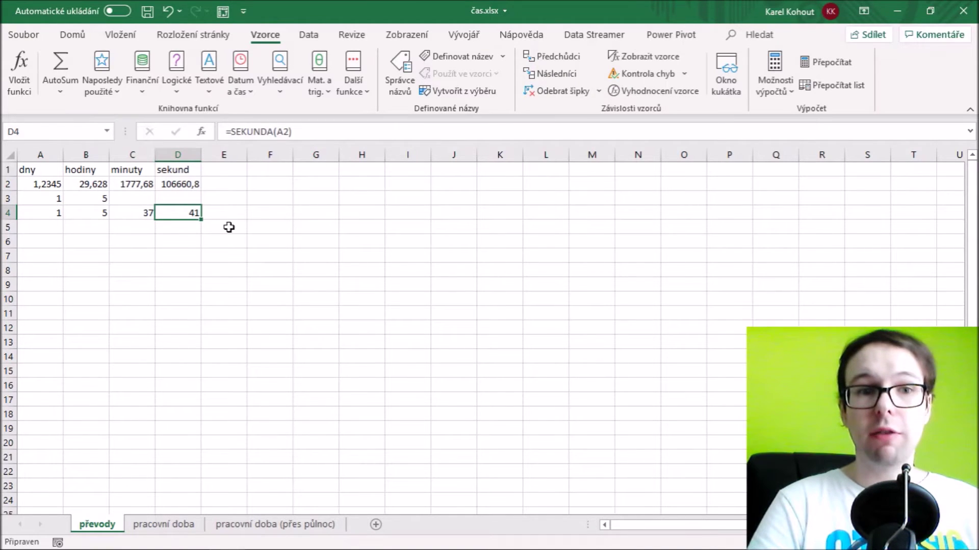
click(23, 184)
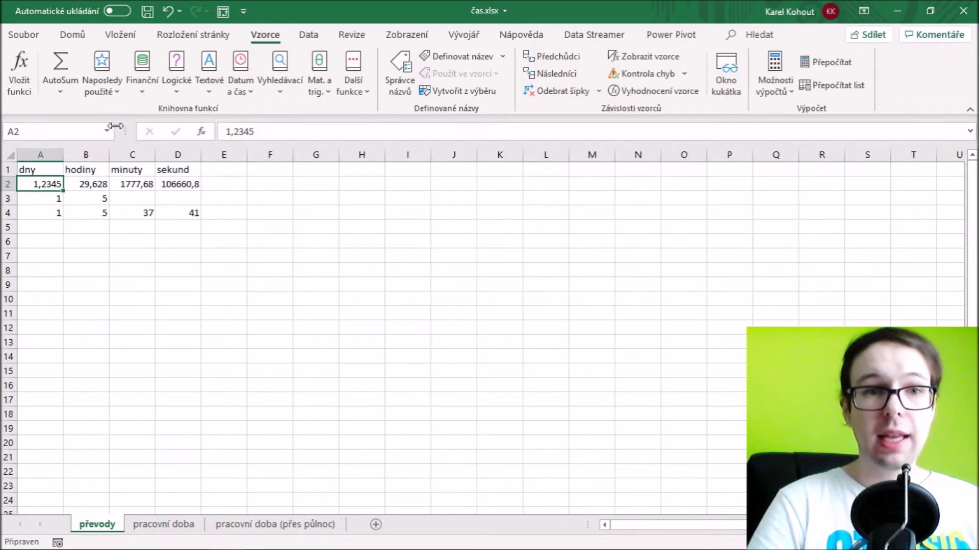
click(71, 35)
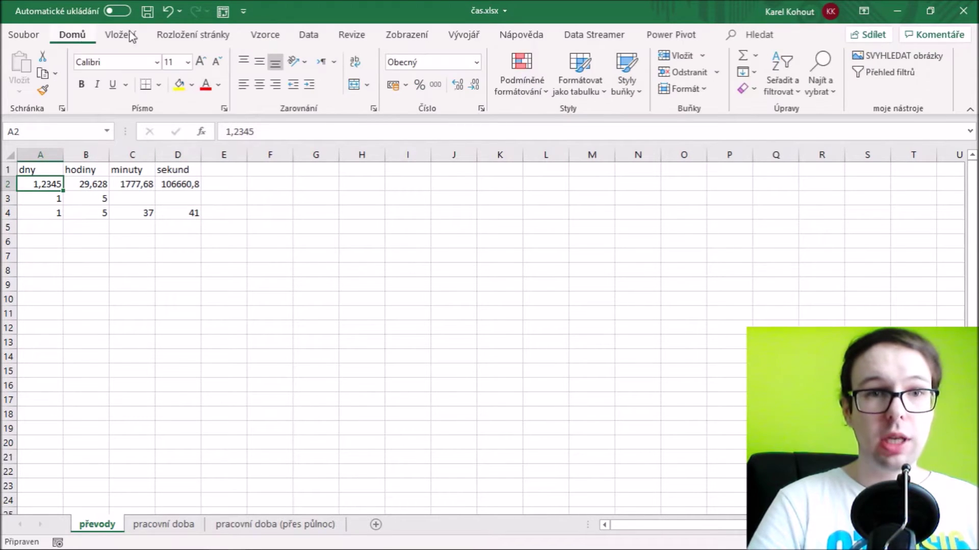
click(478, 62)
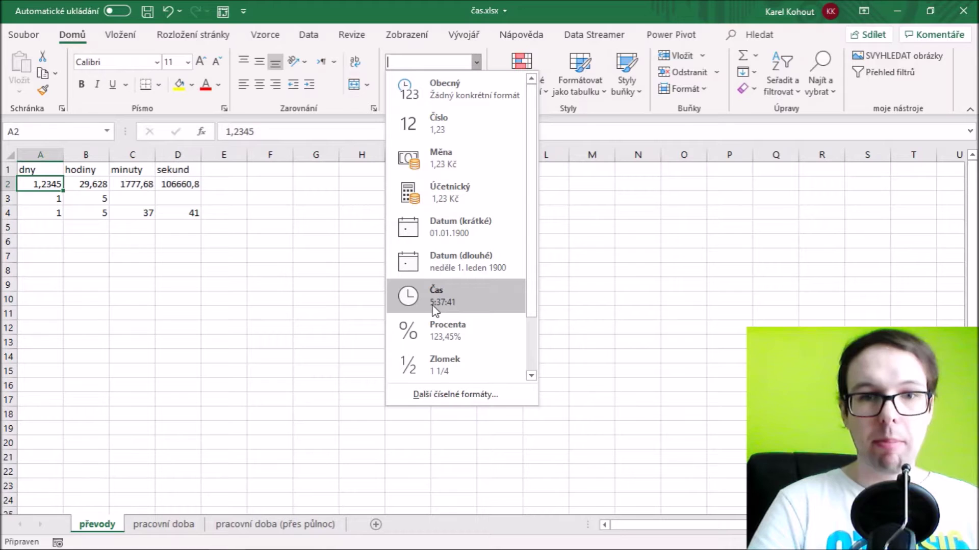
click(468, 299)
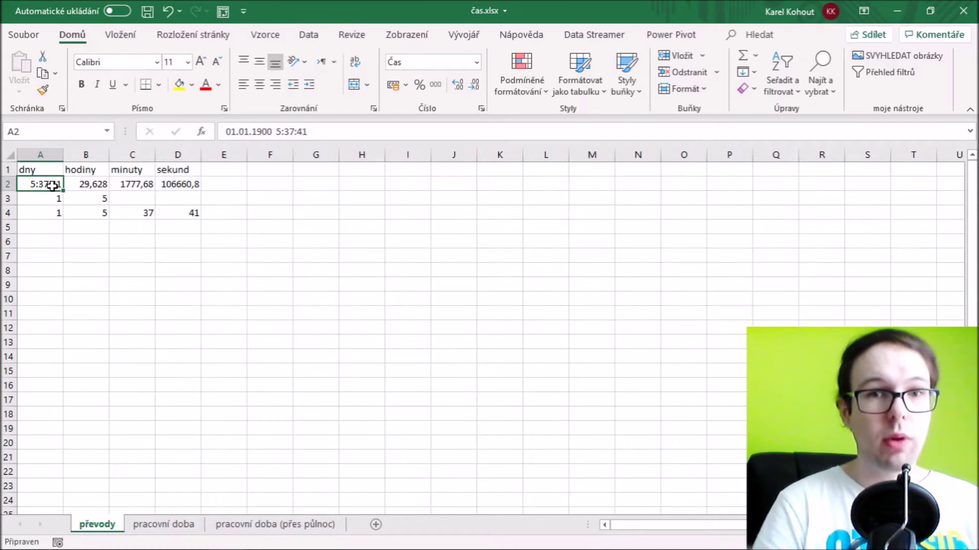
click(97, 214)
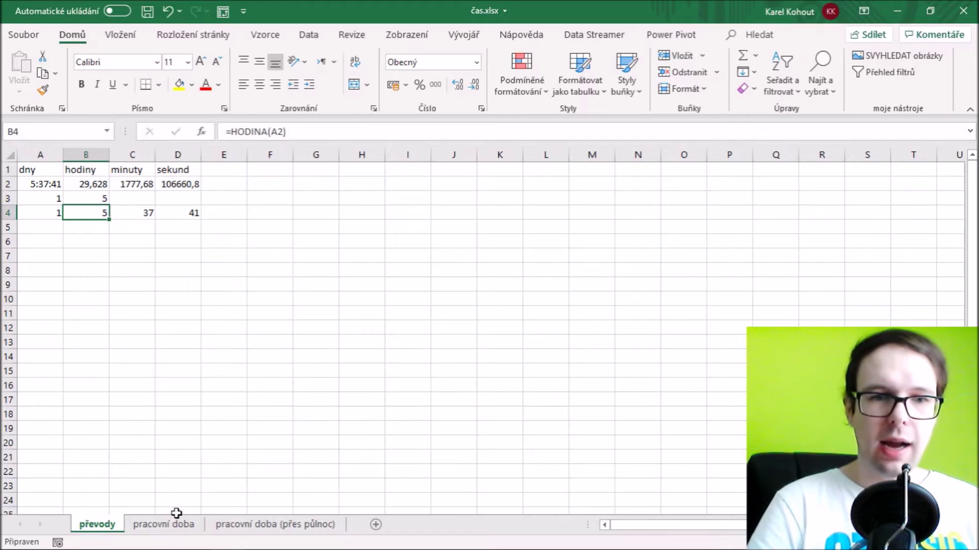
click(169, 529)
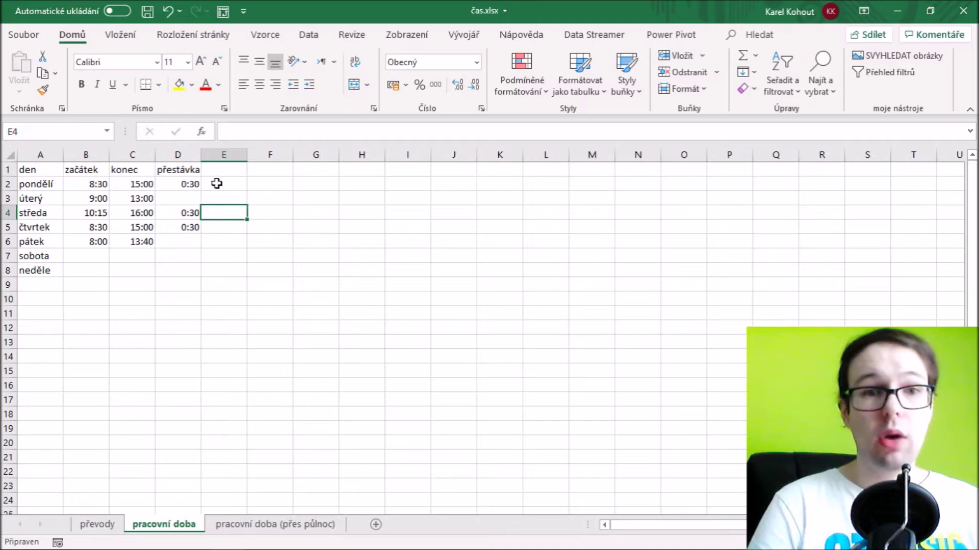
Inspect the weekday start times, end times and break length on pracovní doba
click(93, 187)
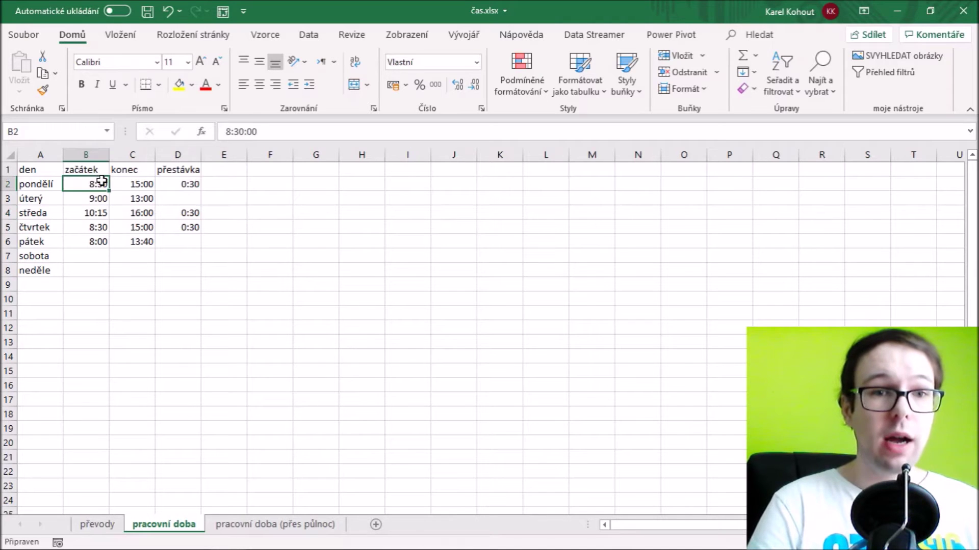
click(88, 213)
click(96, 240)
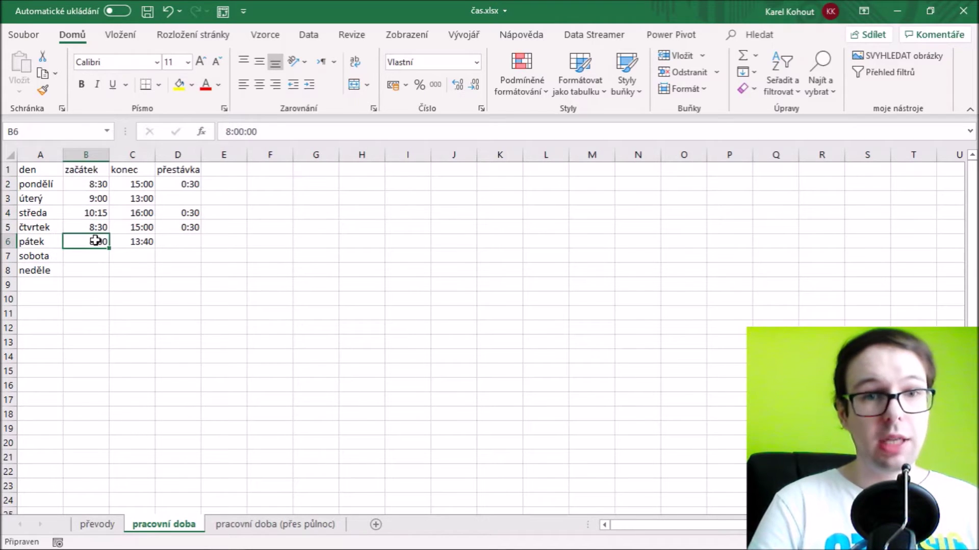
click(137, 187)
click(135, 199)
click(135, 227)
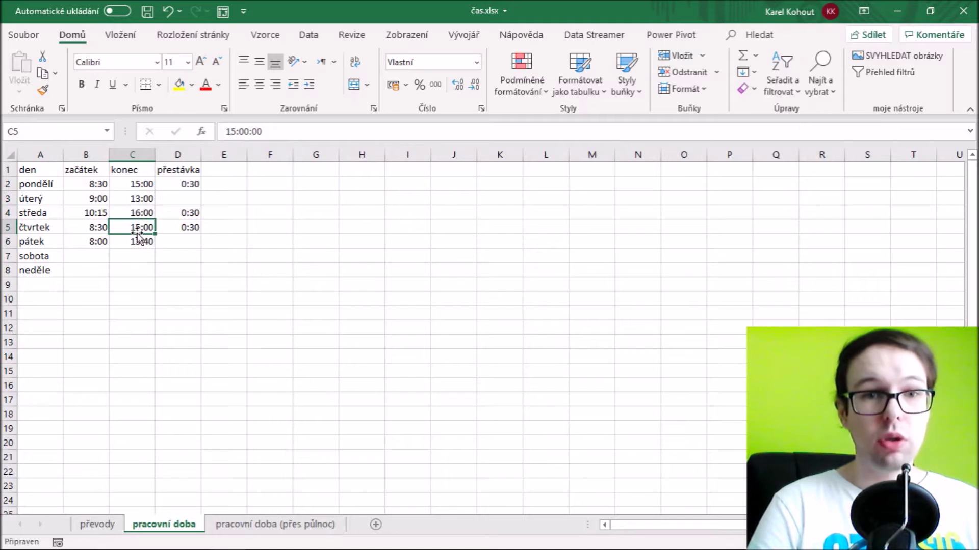
click(176, 184)
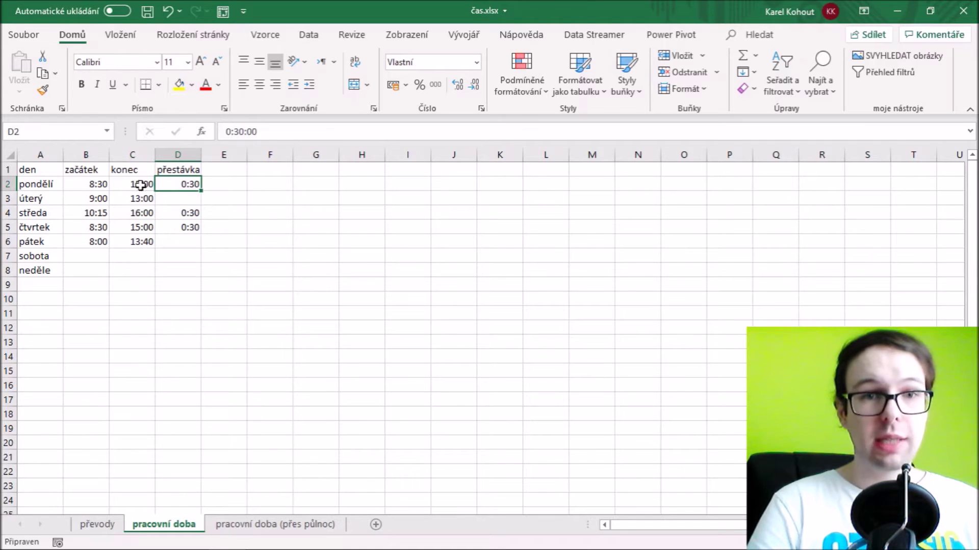
Select E2 for worked hours and review the Monday and Tuesday start and end times' number format
click(233, 183)
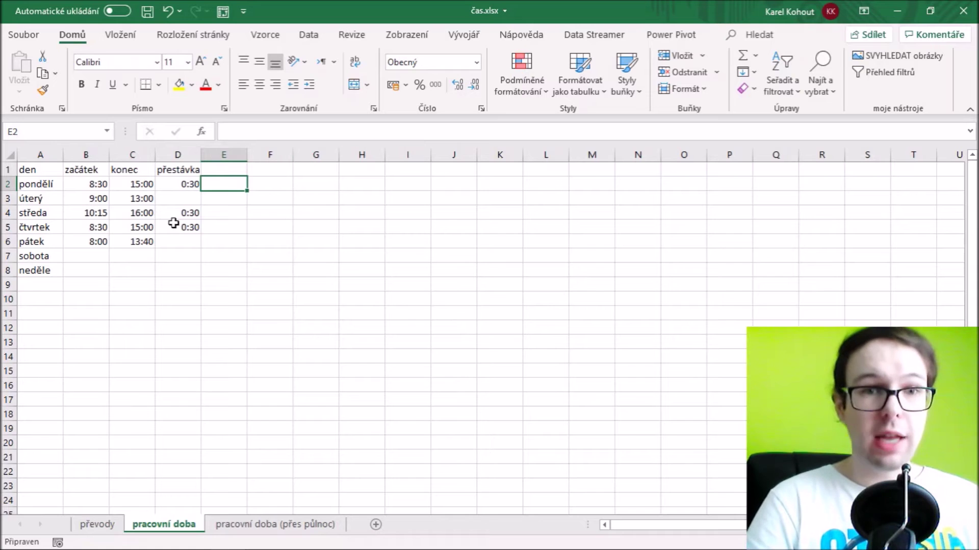
click(136, 186)
click(84, 186)
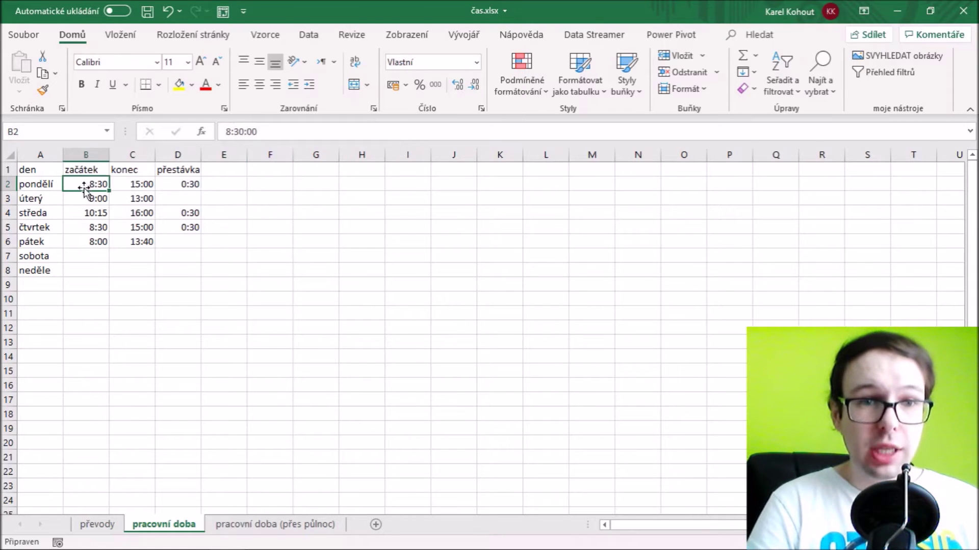
click(139, 186)
click(134, 200)
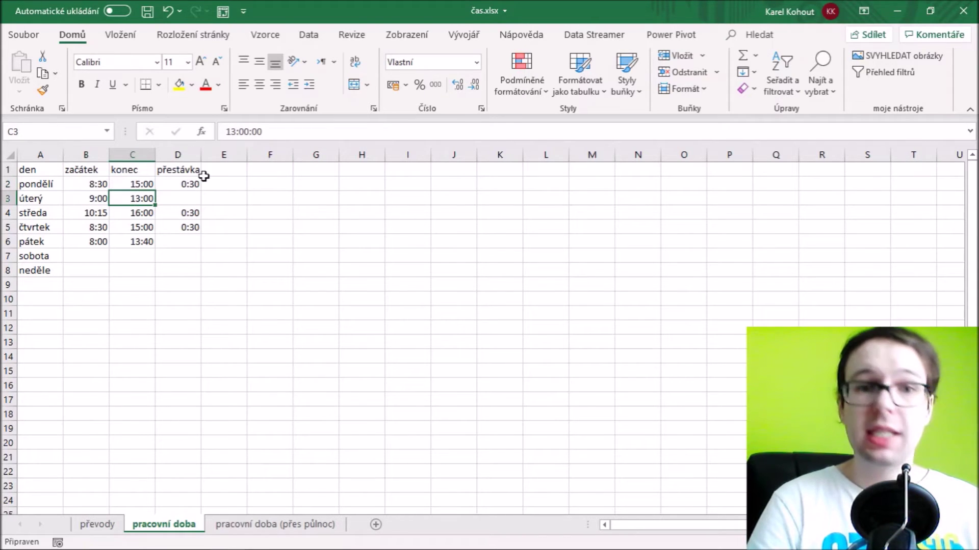
click(80, 187)
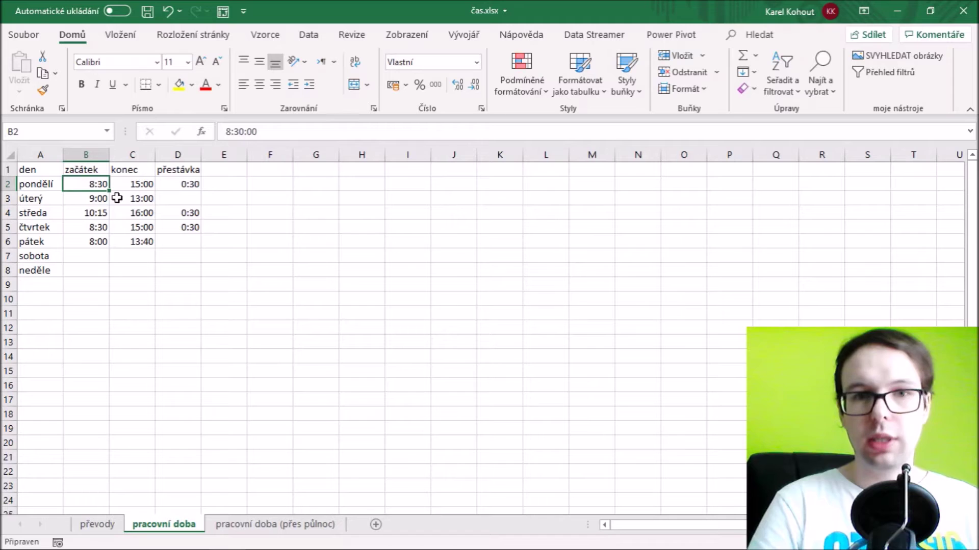
click(477, 62)
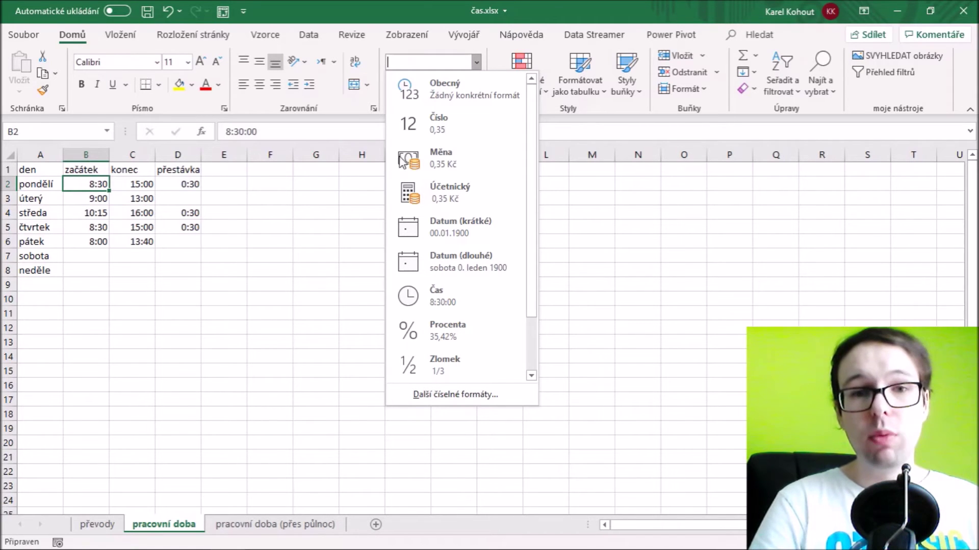
click(136, 188)
click(477, 63)
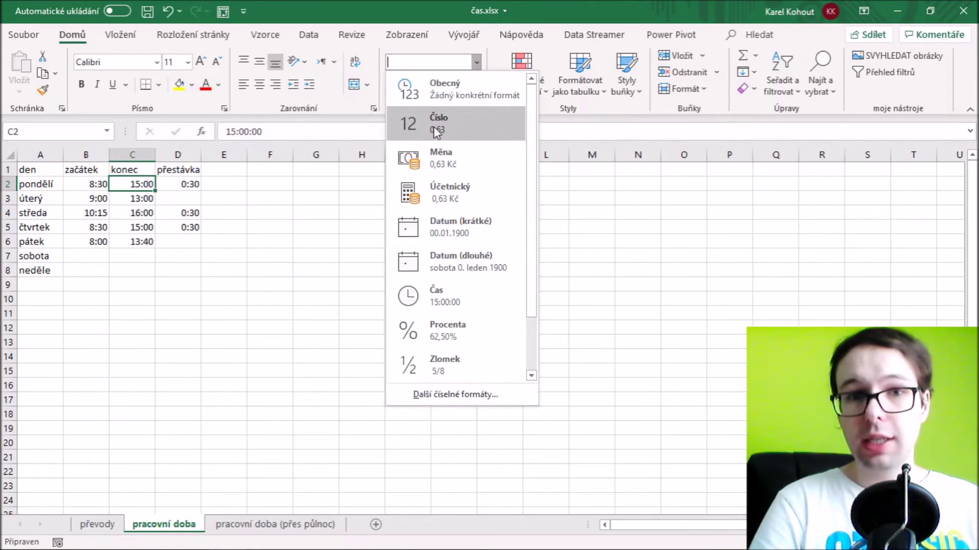
click(81, 184)
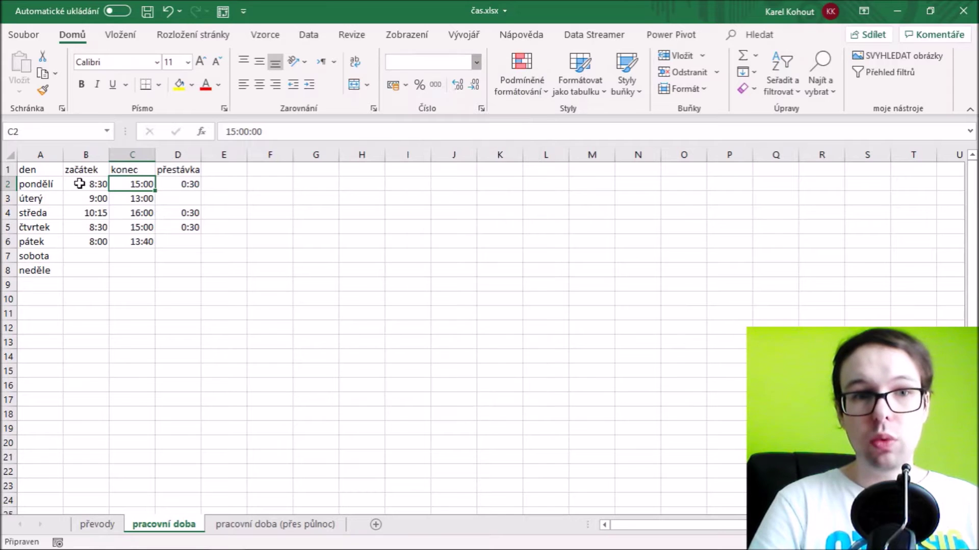
click(82, 185)
click(477, 62)
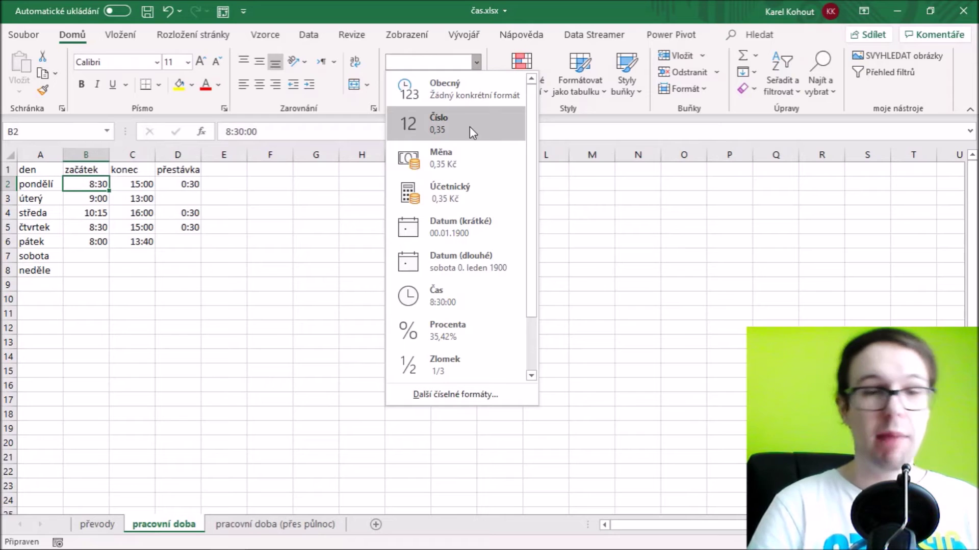
click(215, 209)
click(232, 184)
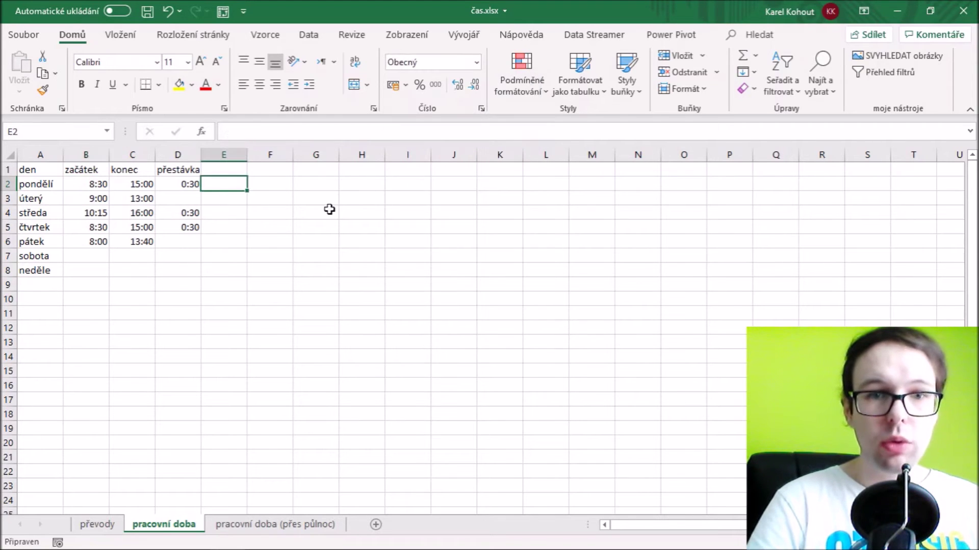
text(=)
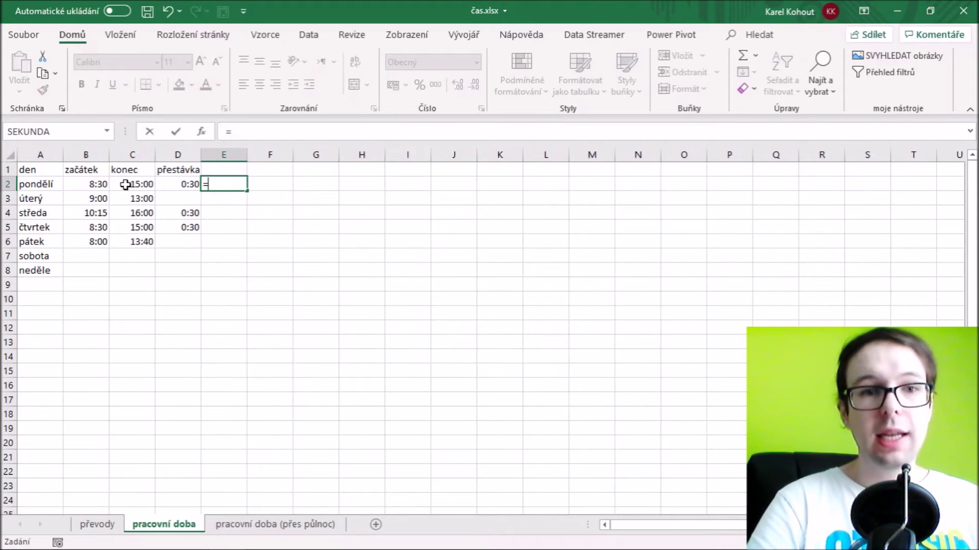
Enter =C2-B2 in E2 and check the result's number format
click(129, 184)
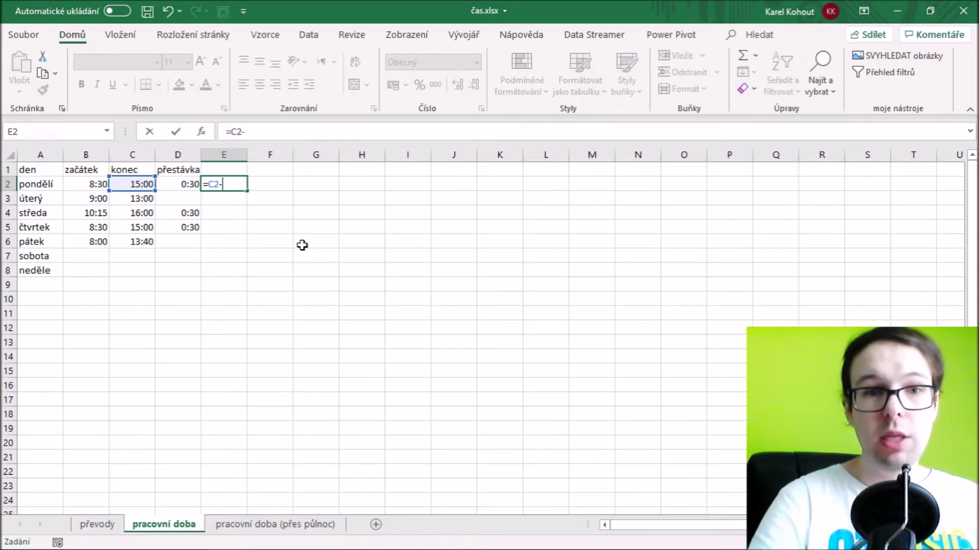
text(-)
click(89, 184)
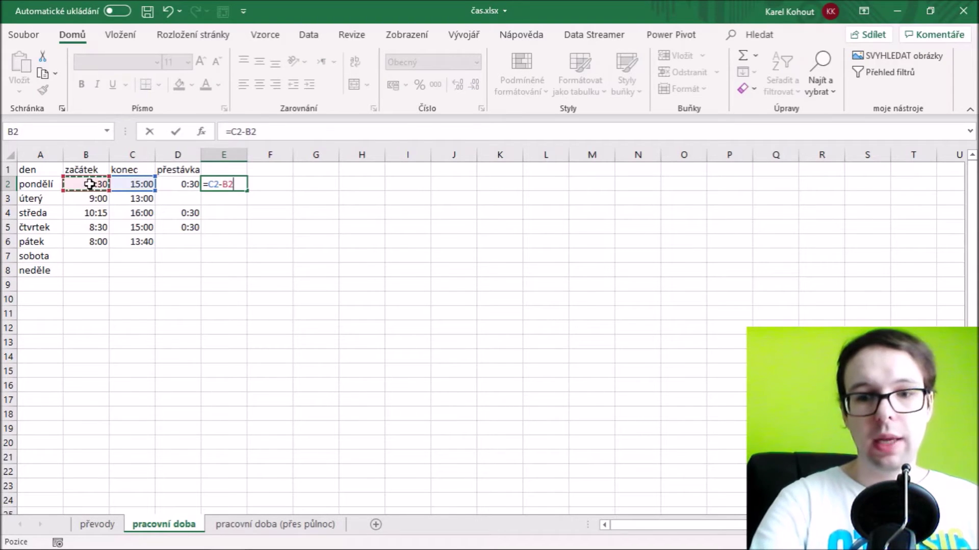
key(Return)
click(234, 185)
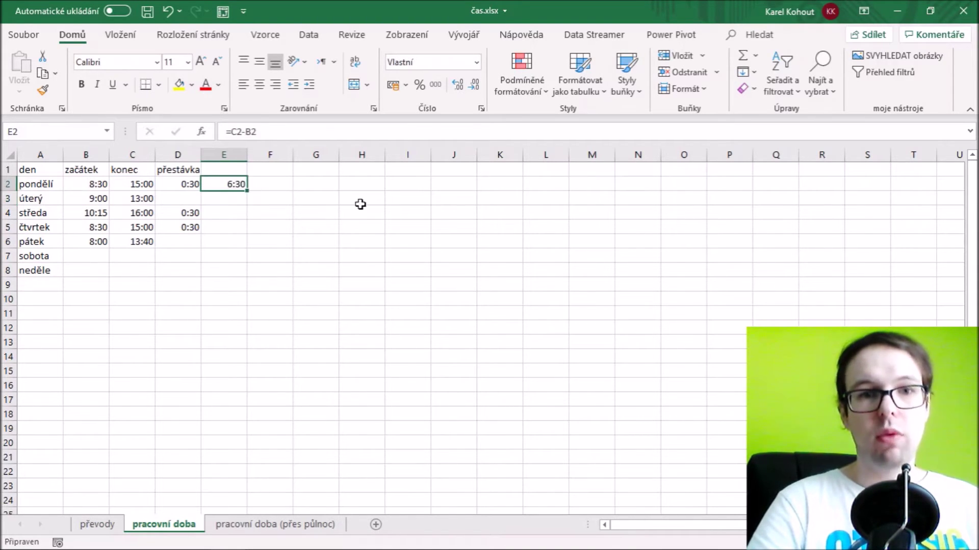
click(476, 62)
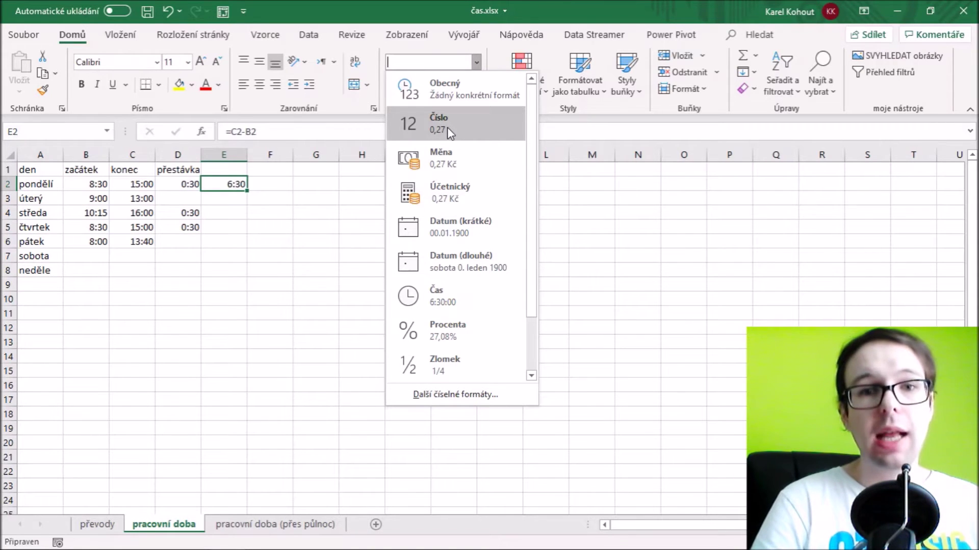
click(230, 185)
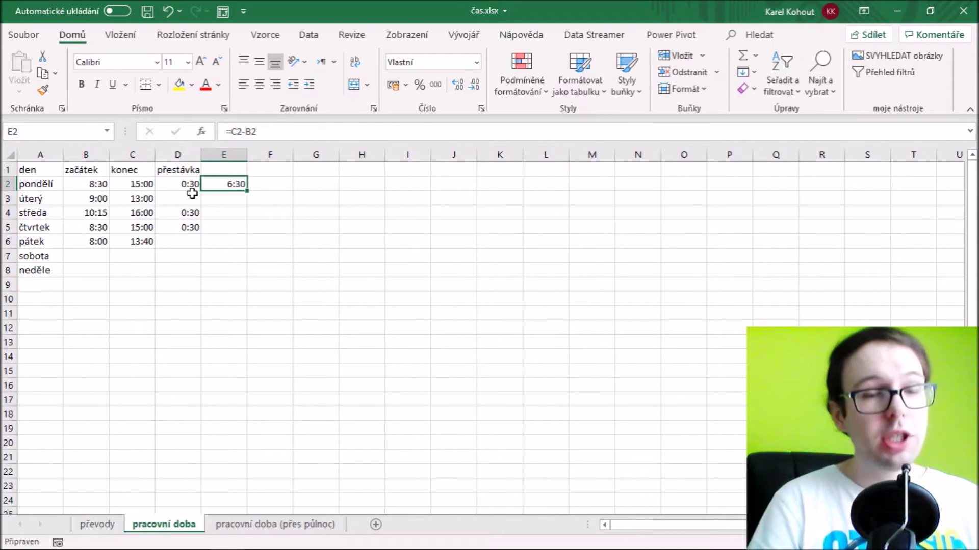
Extend the E2 formula to =C2-B2-D2 so the break is subtracted
click(287, 133)
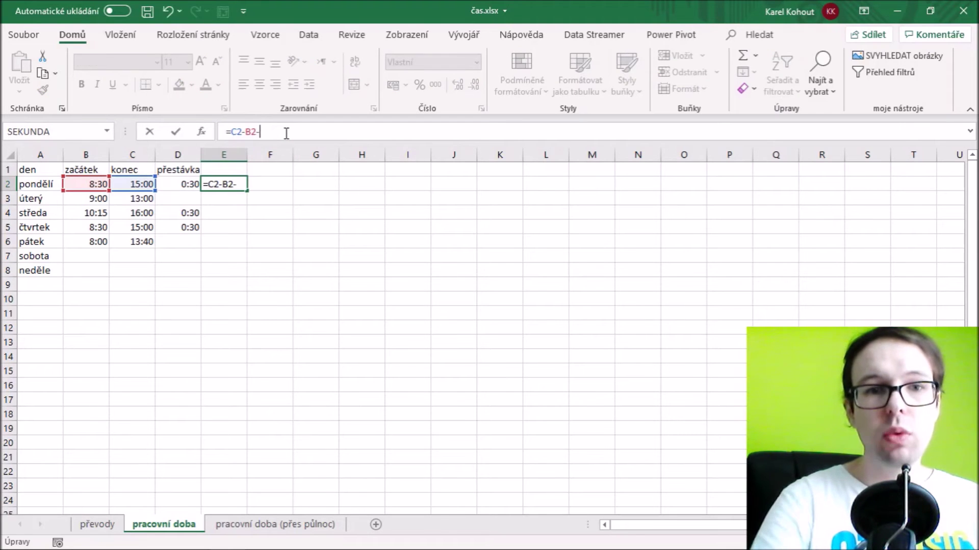
text(-)
click(178, 184)
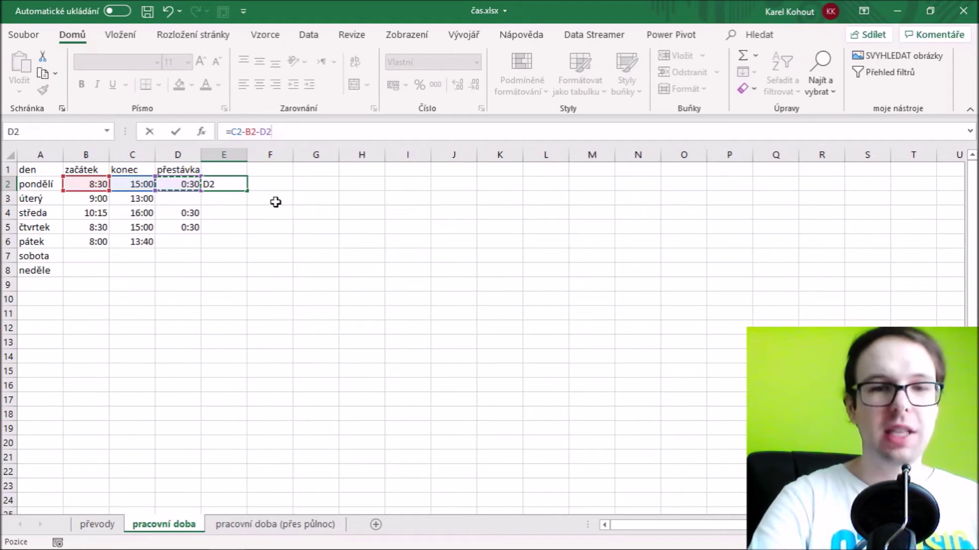
key(Return)
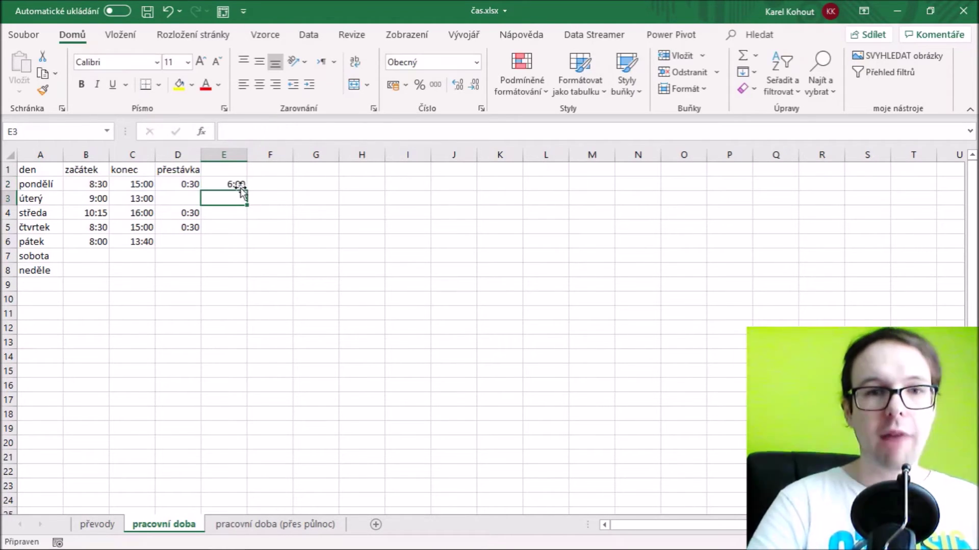
key(Up)
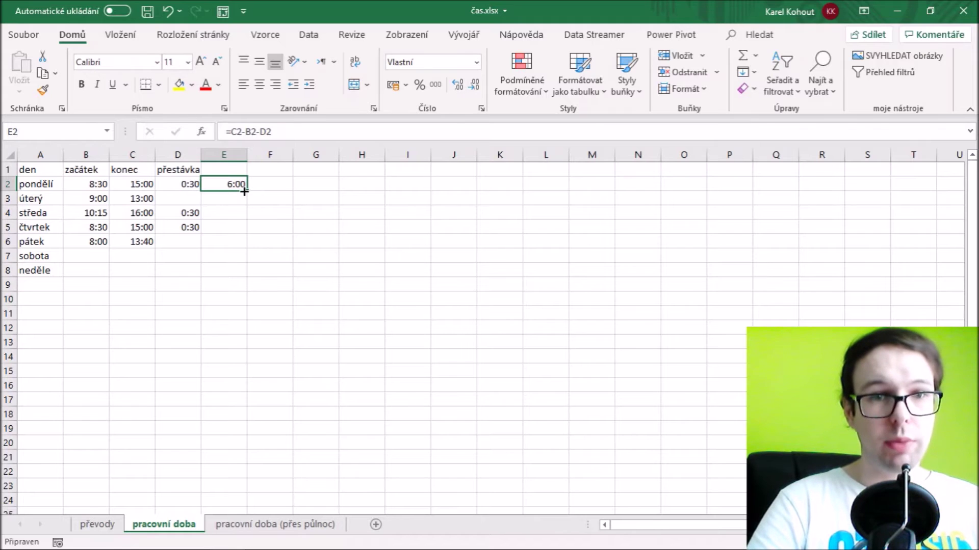
Fill =C2-B2-D2 down to E8 and check the weekend rows show 0:00
double_click(246, 192)
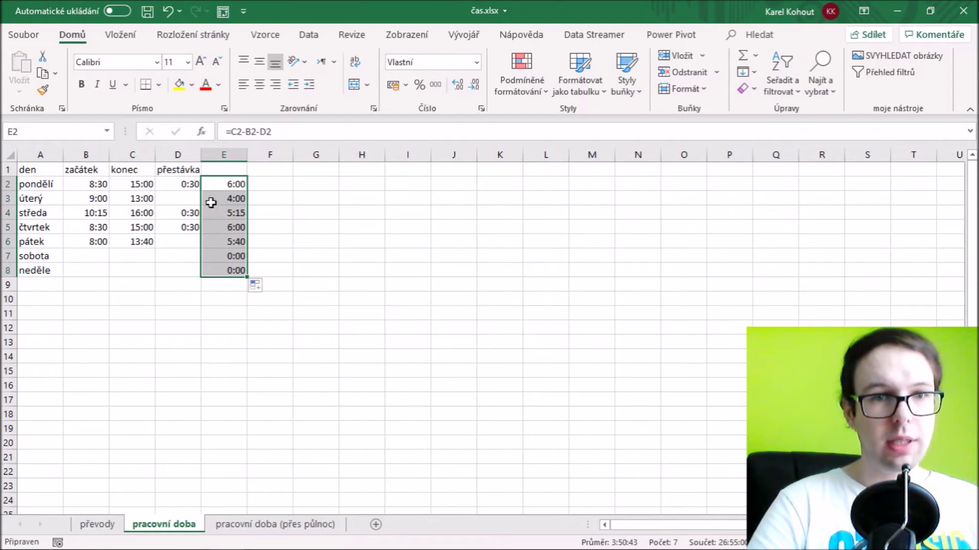
click(220, 257)
click(227, 266)
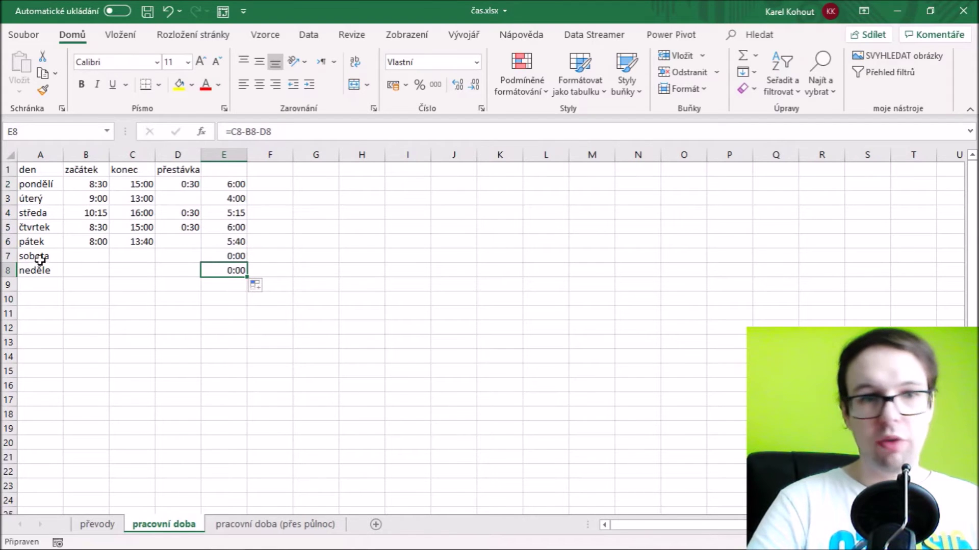
click(227, 261)
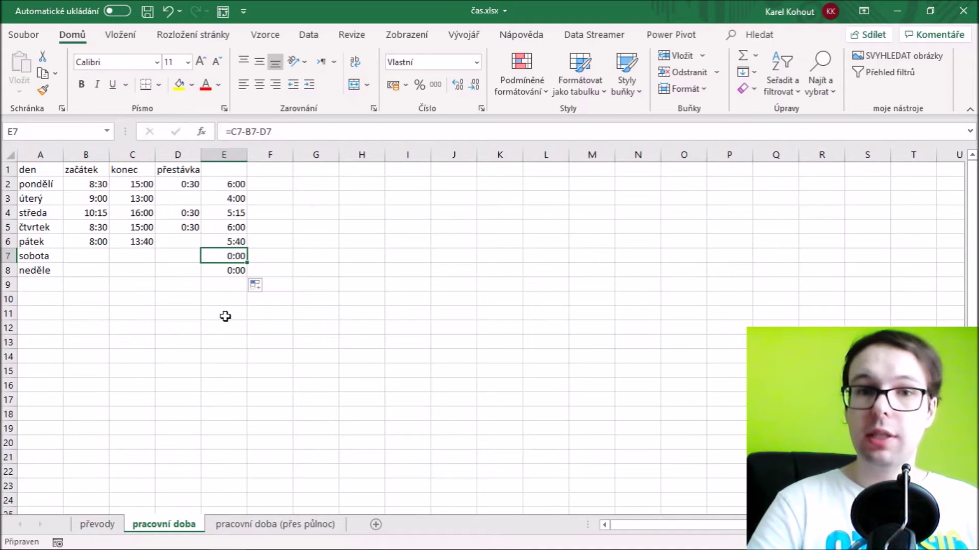
click(233, 287)
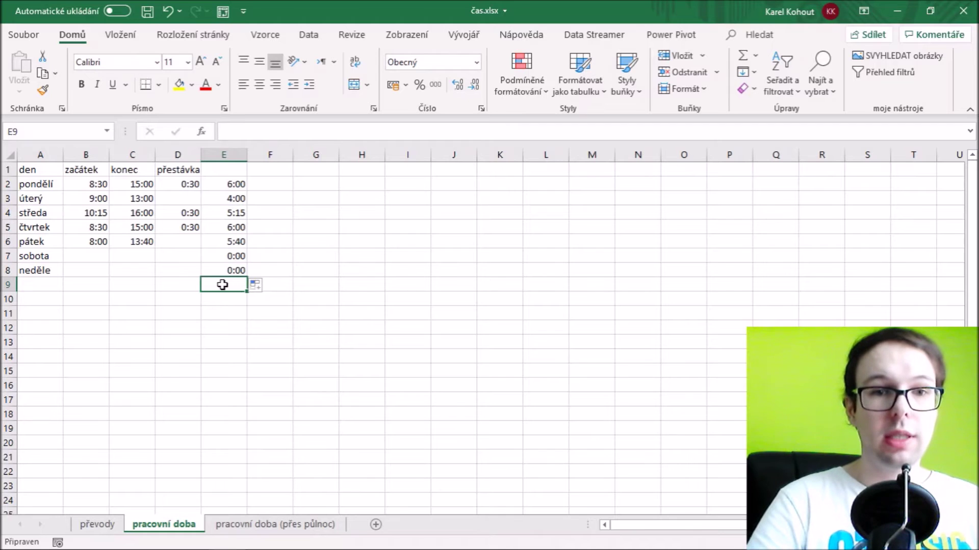
Add =SUMA(E2:E8) in E9 as the weekly total, showing 2:55, and review the summed range
click(744, 59)
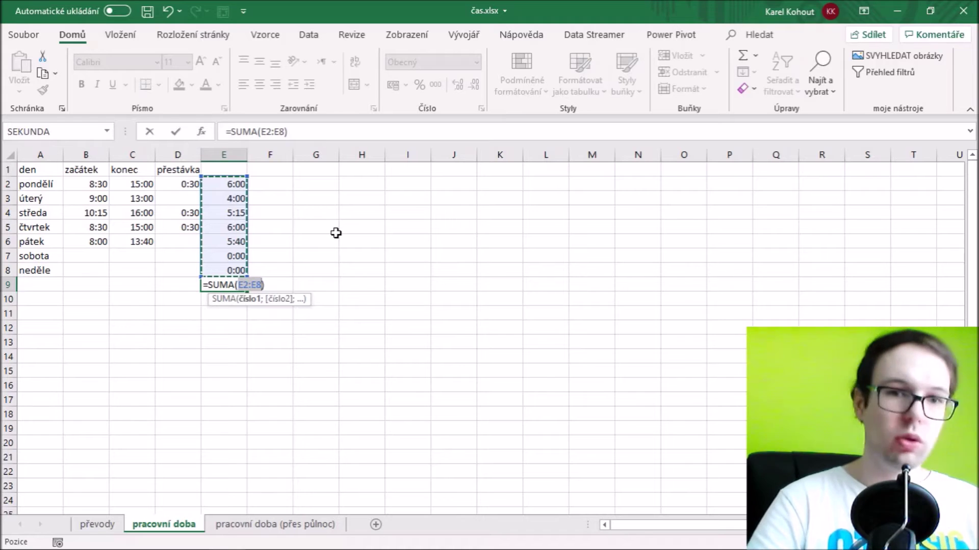
key(Return)
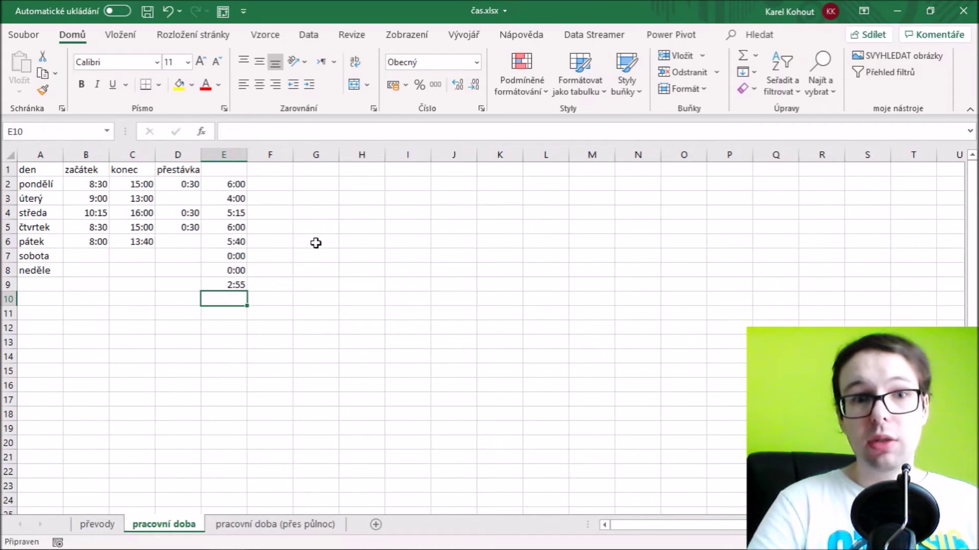
click(224, 284)
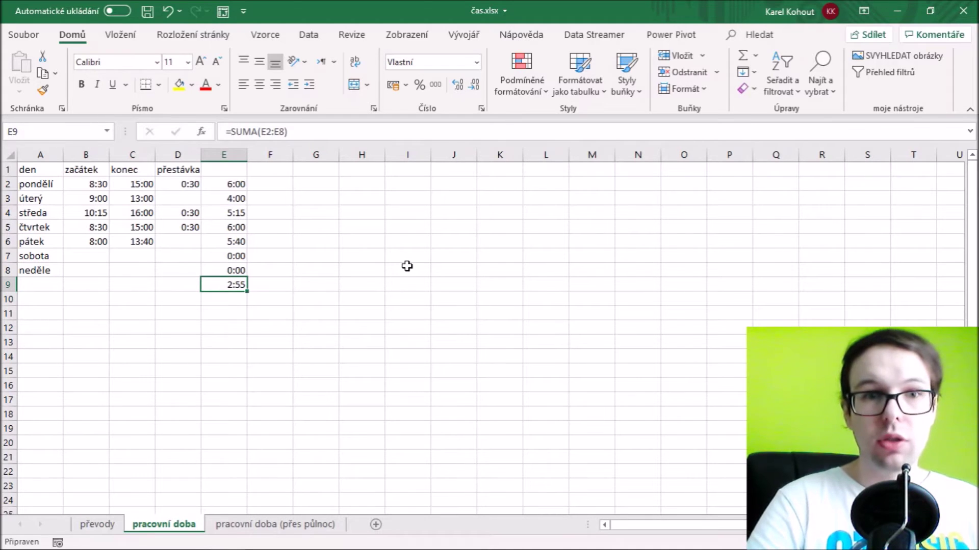
click(237, 182)
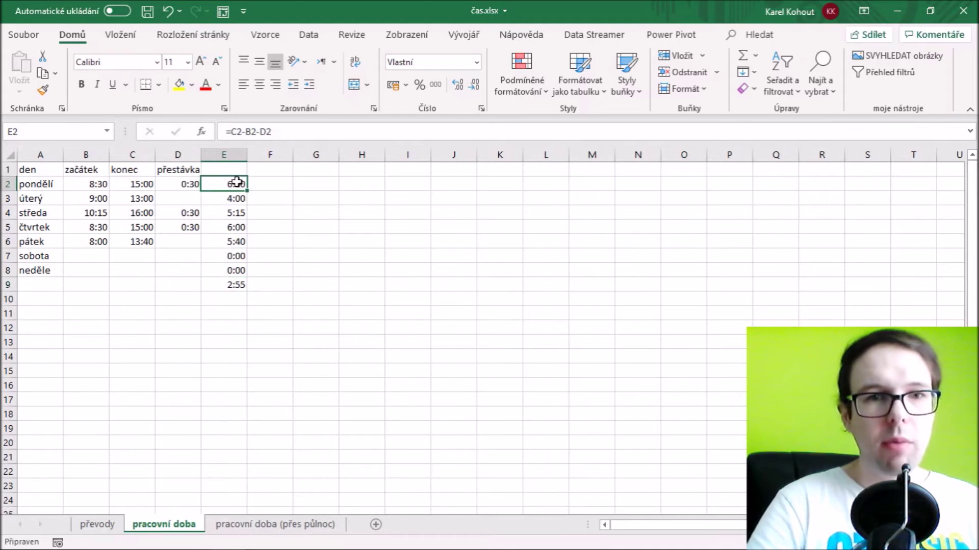
click(237, 199)
click(237, 285)
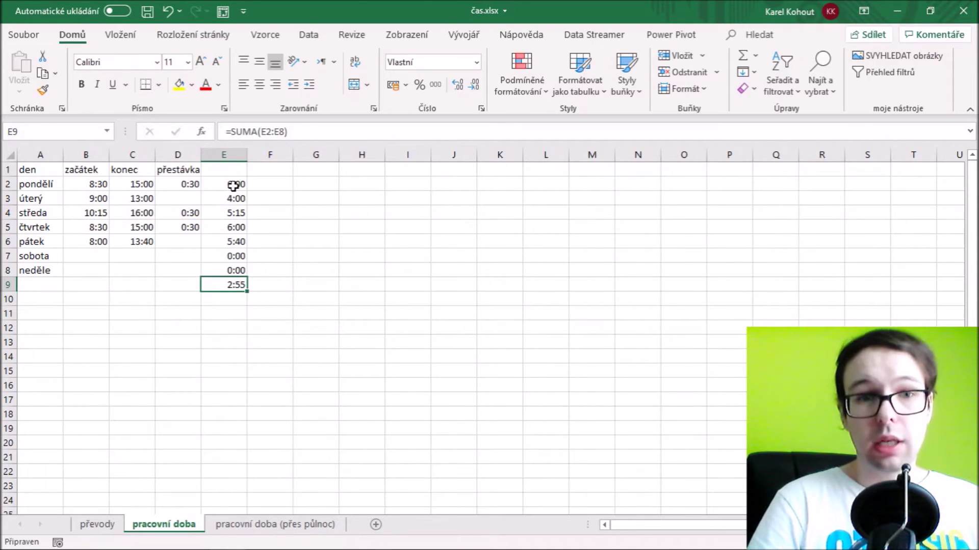
drag(233, 186, 237, 242)
click(245, 287)
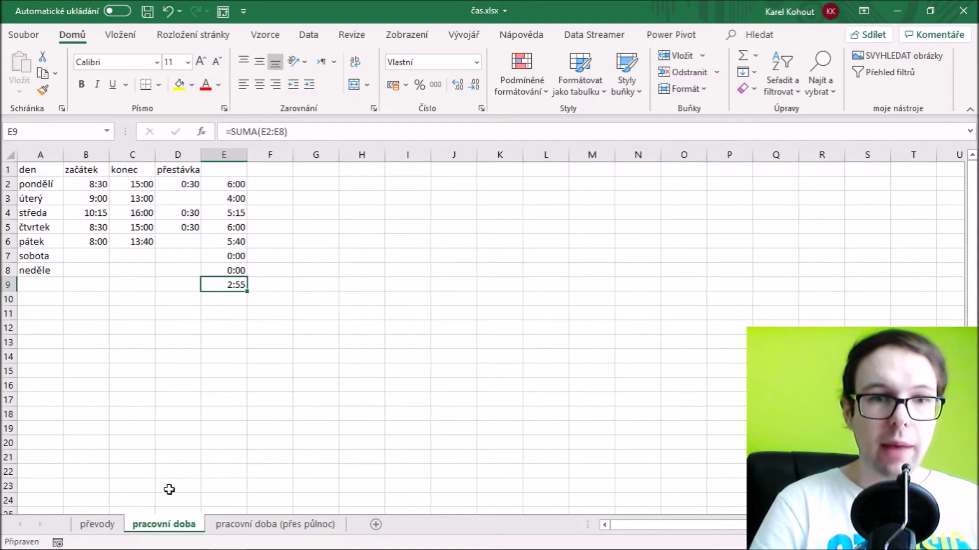
click(110, 526)
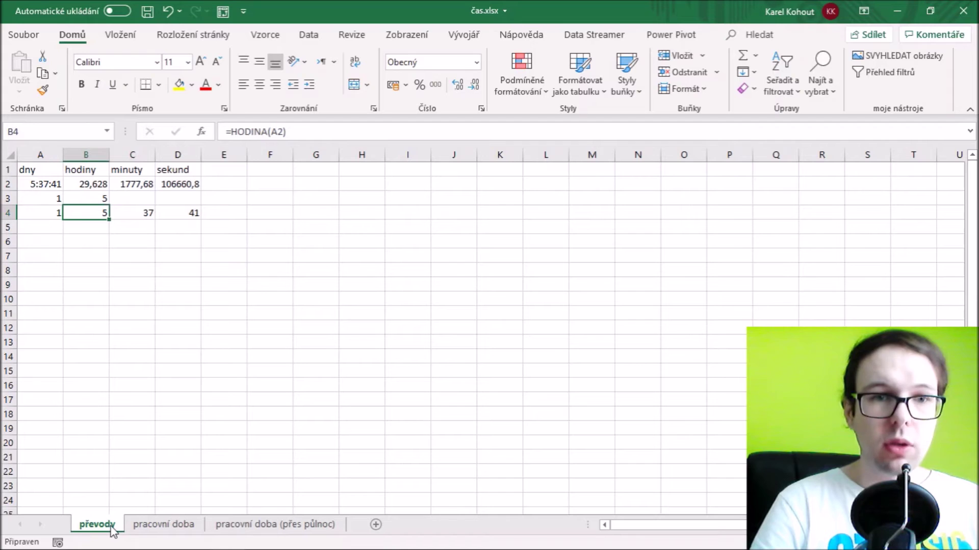
click(41, 185)
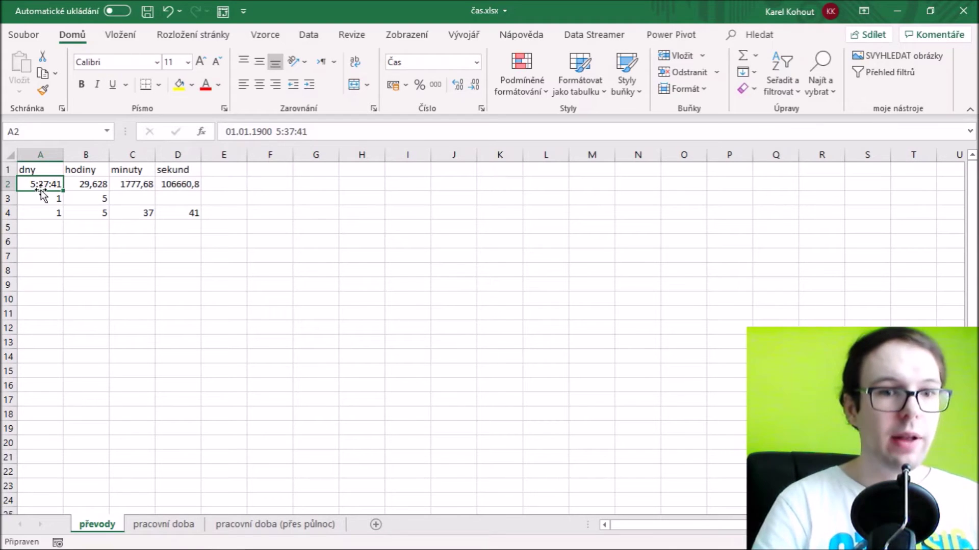
click(164, 524)
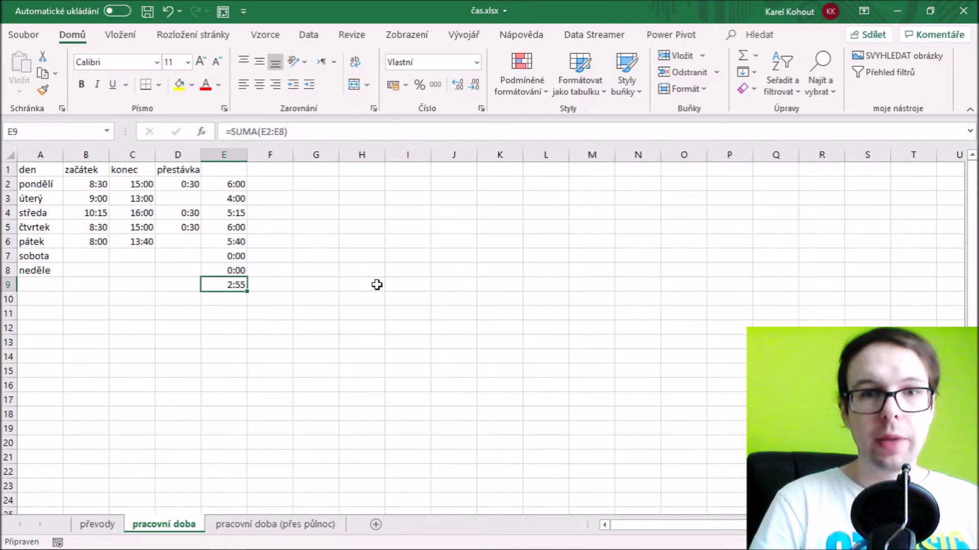
Change E9's custom number format from h:mm to [h]:mm so the total reads 26:55
click(481, 108)
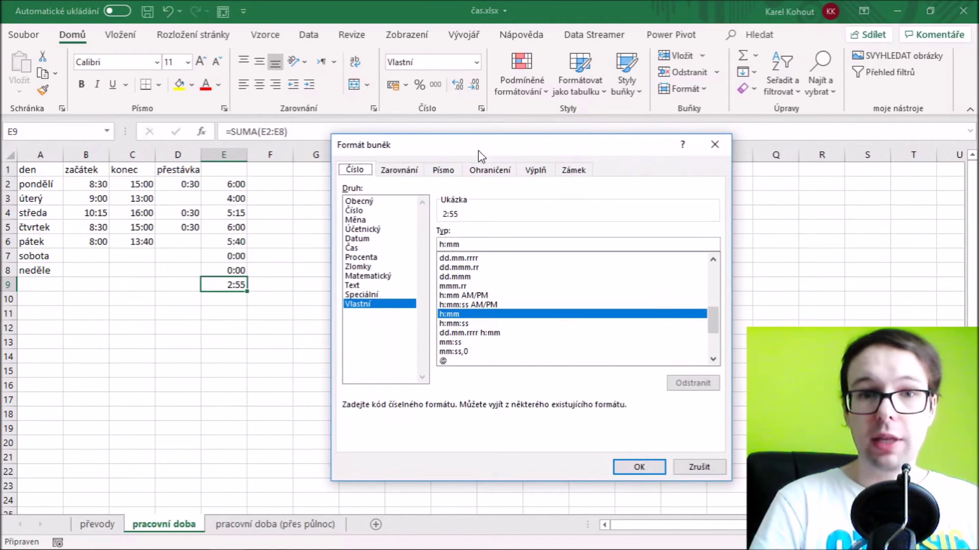
drag(478, 151, 489, 91)
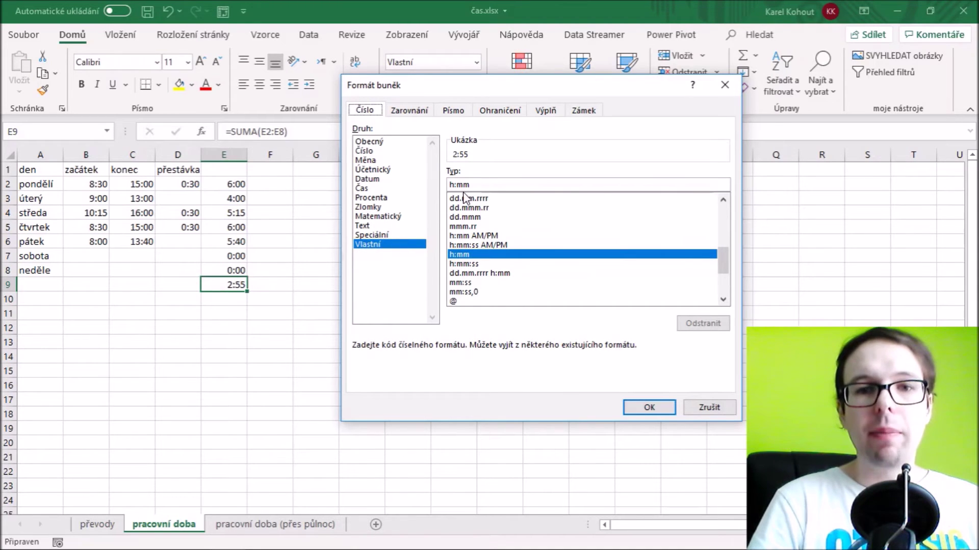
drag(482, 185, 441, 189)
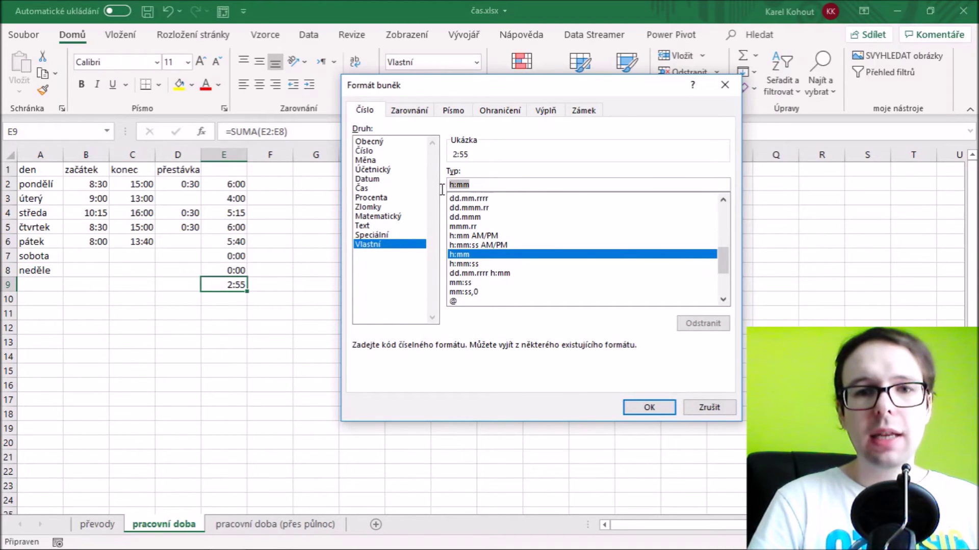
click(472, 188)
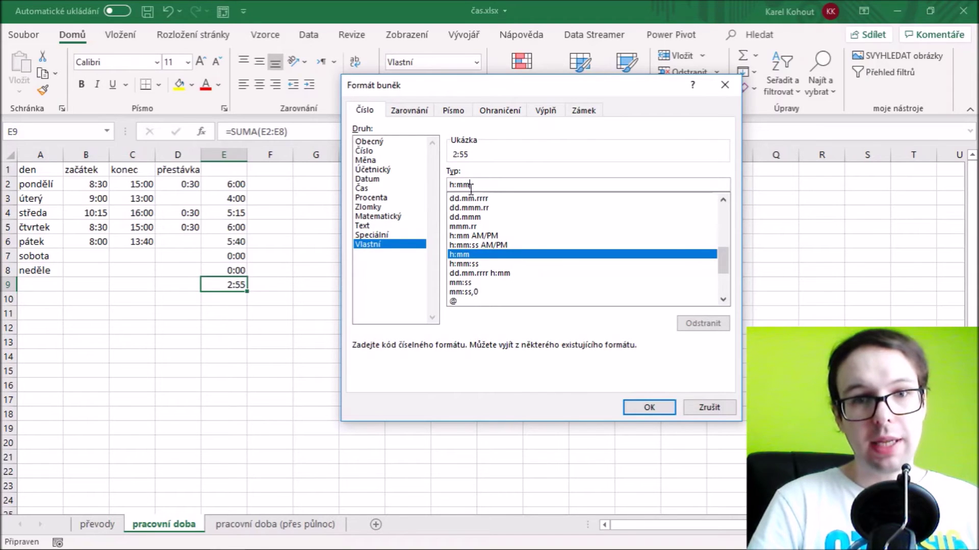
drag(458, 184, 471, 185)
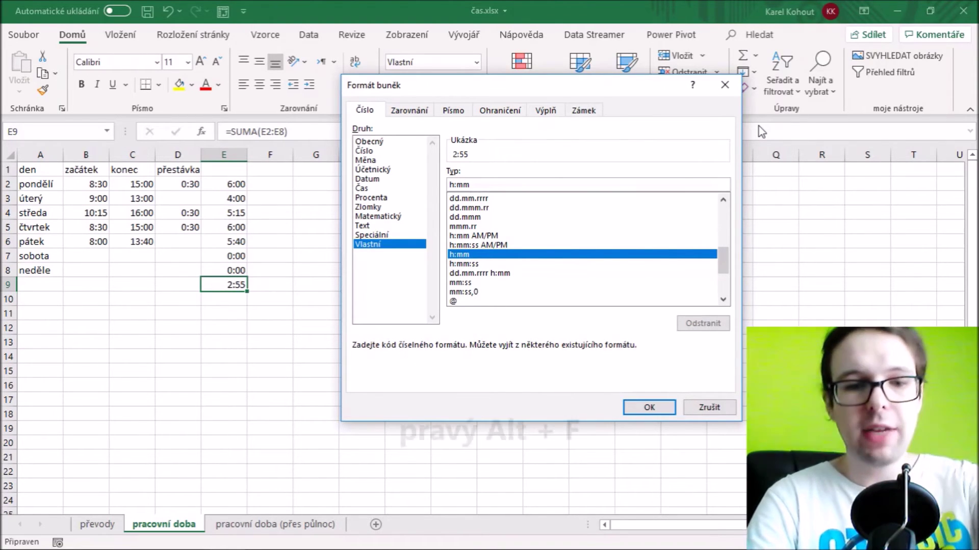
key(Home)
text([h)
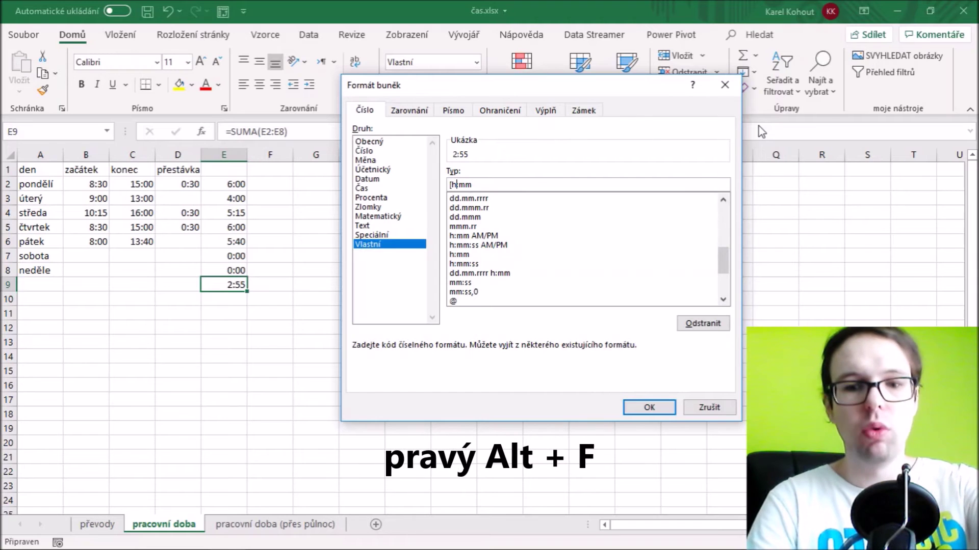
text(])
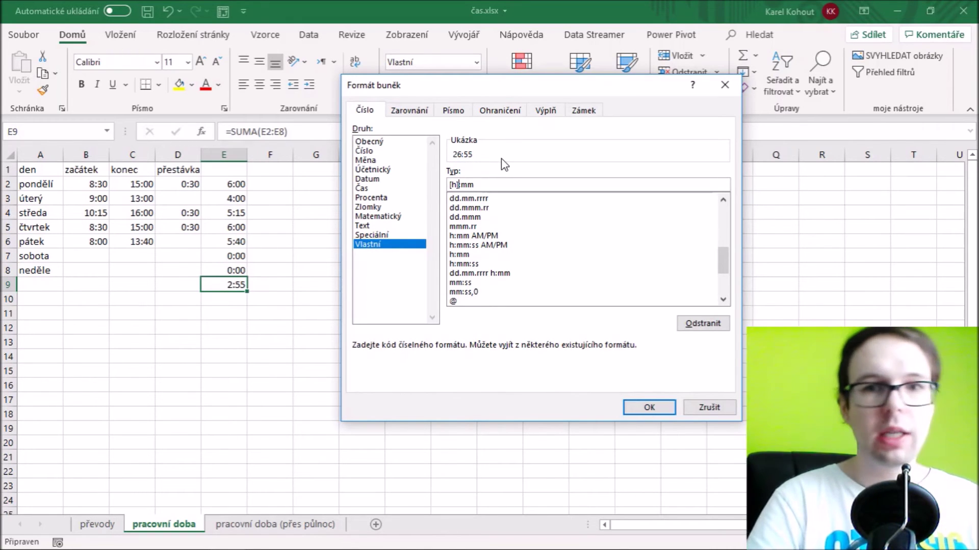
click(659, 409)
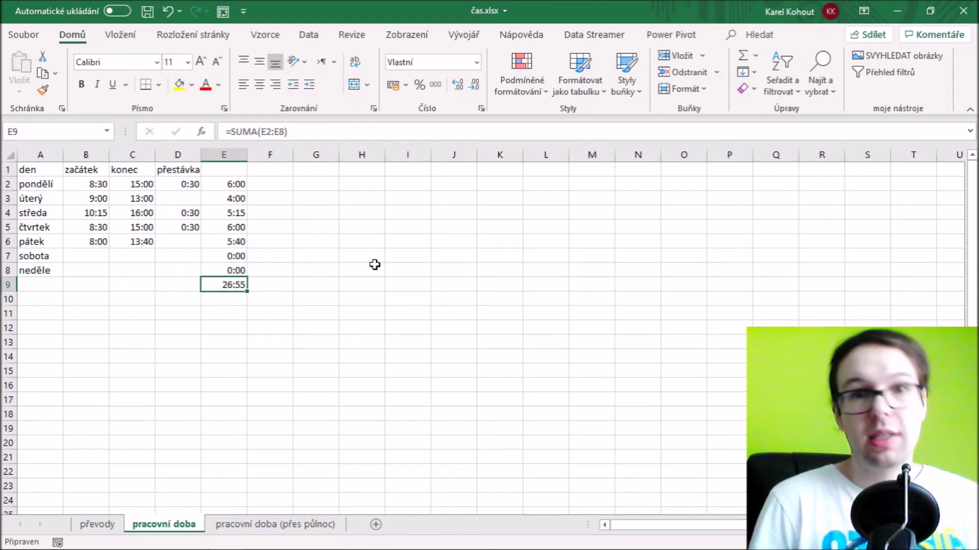
Switch to the 'pracovní doba (přes půlnoc)' sheet and review Monday's overnight start and end times
click(295, 526)
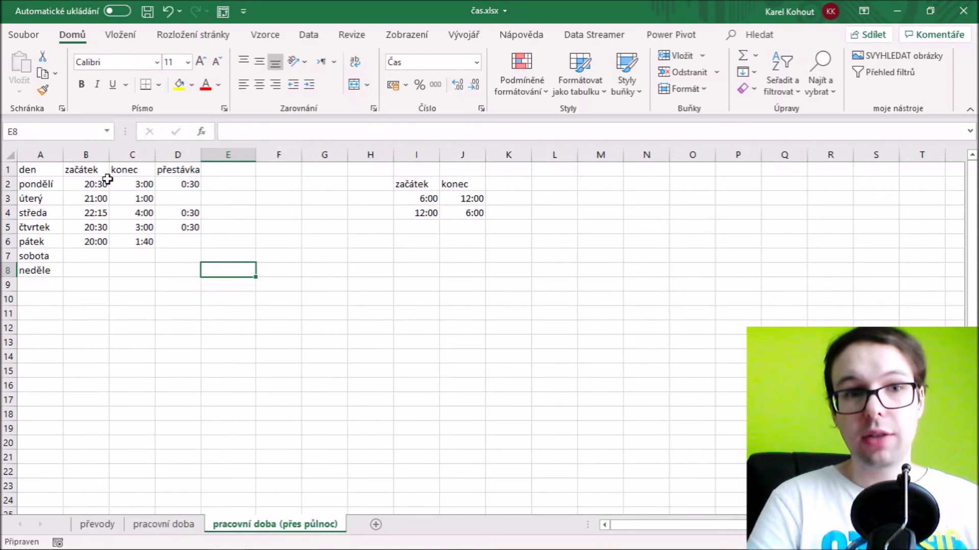
click(88, 181)
click(130, 186)
click(95, 184)
click(124, 182)
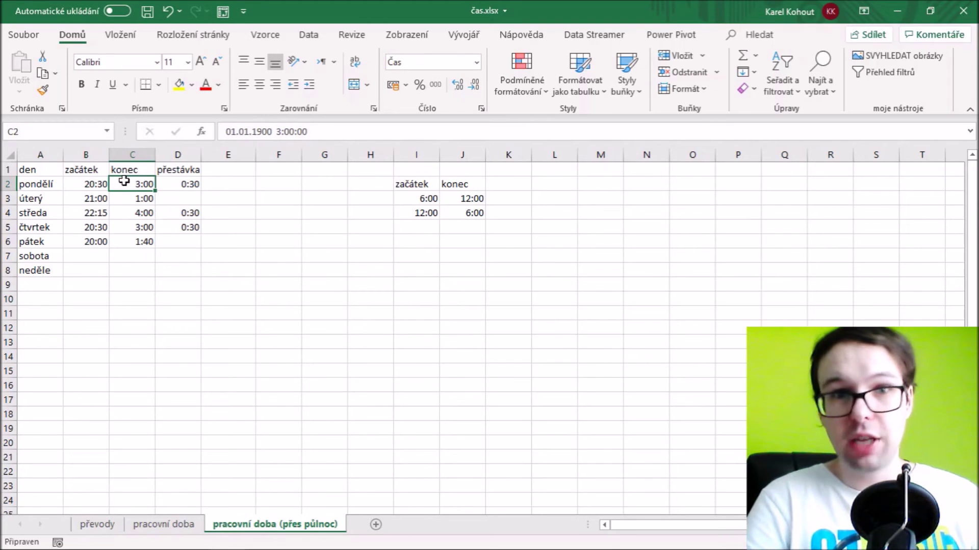
click(238, 185)
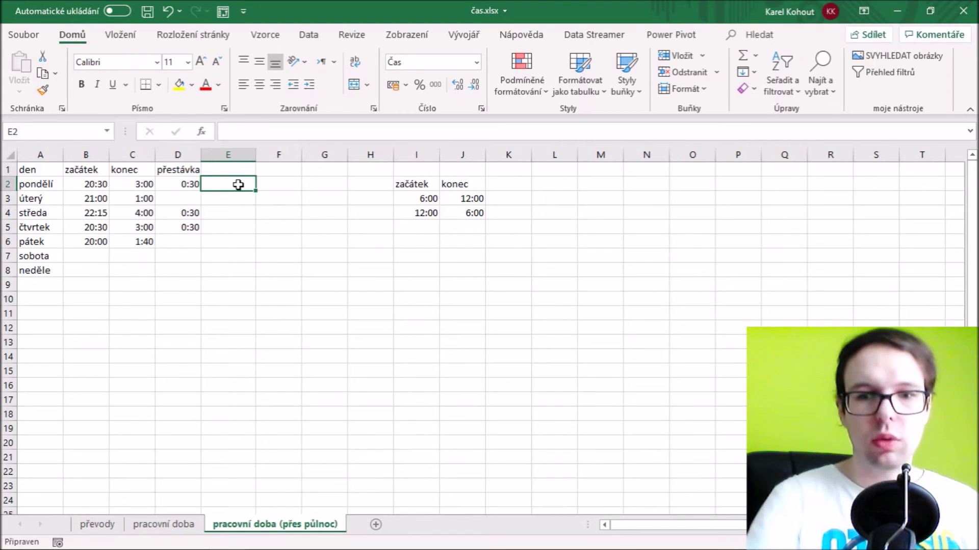
Enter =C2-B2 in E2 for Monday's worked hours
text(=)
click(148, 184)
text(-)
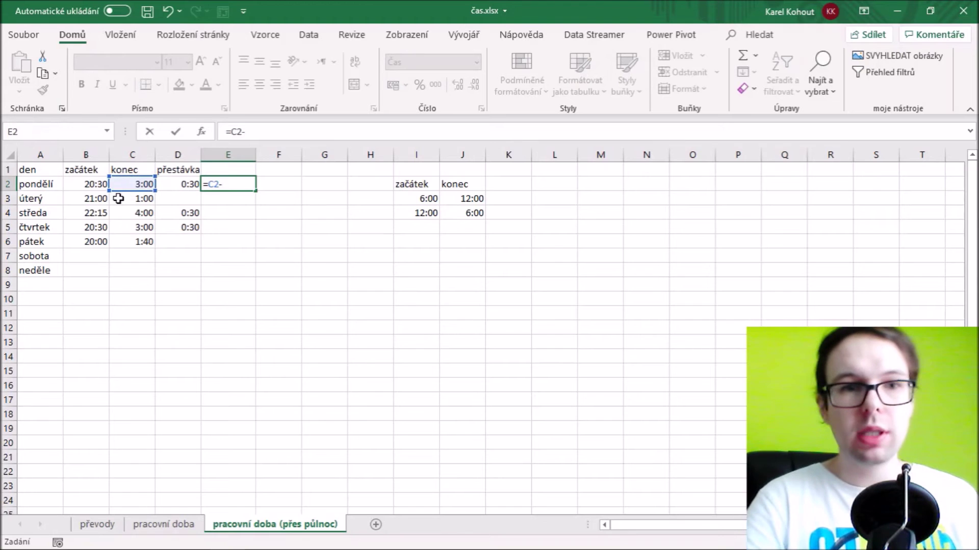
click(91, 184)
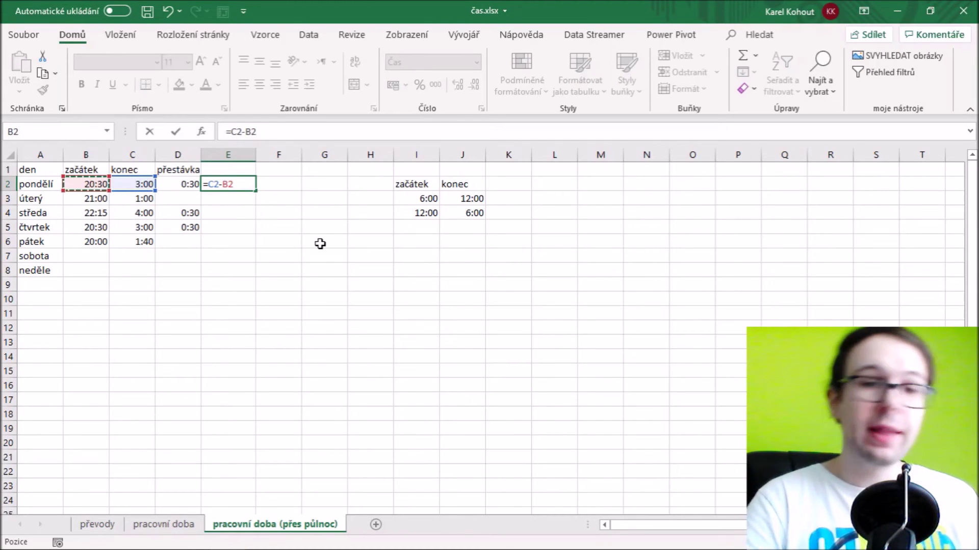
key(Return)
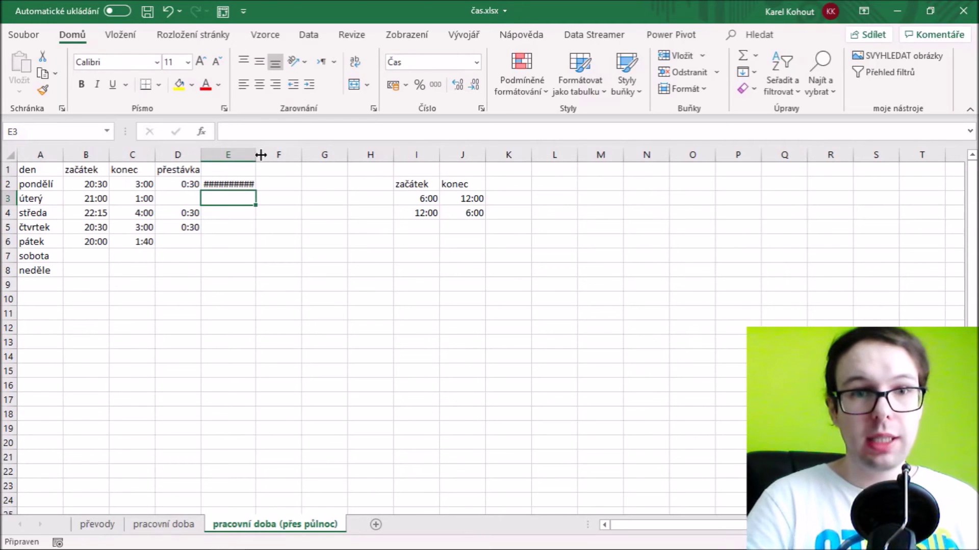
Resize column E and delete the ###### end-minus-start formula from E2
drag(261, 155, 349, 155)
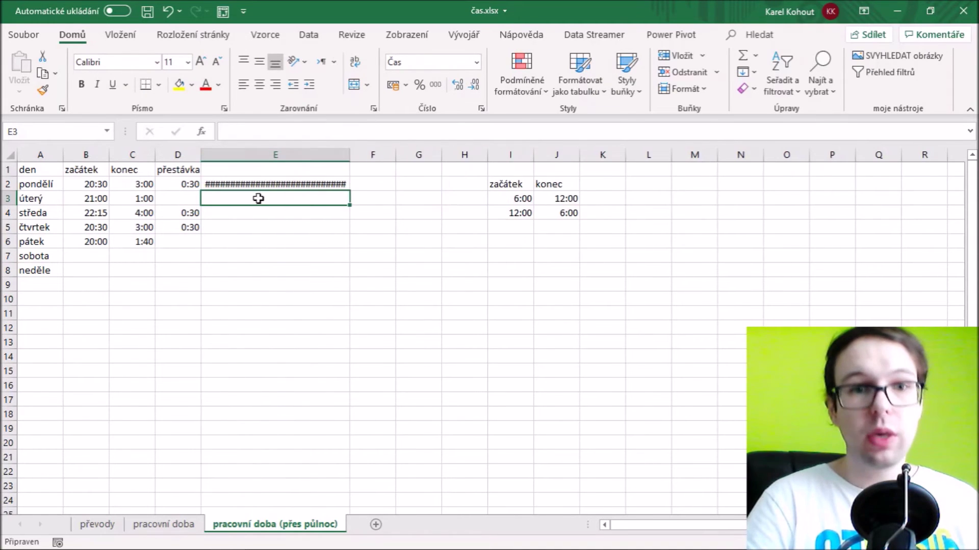
drag(349, 154, 321, 149)
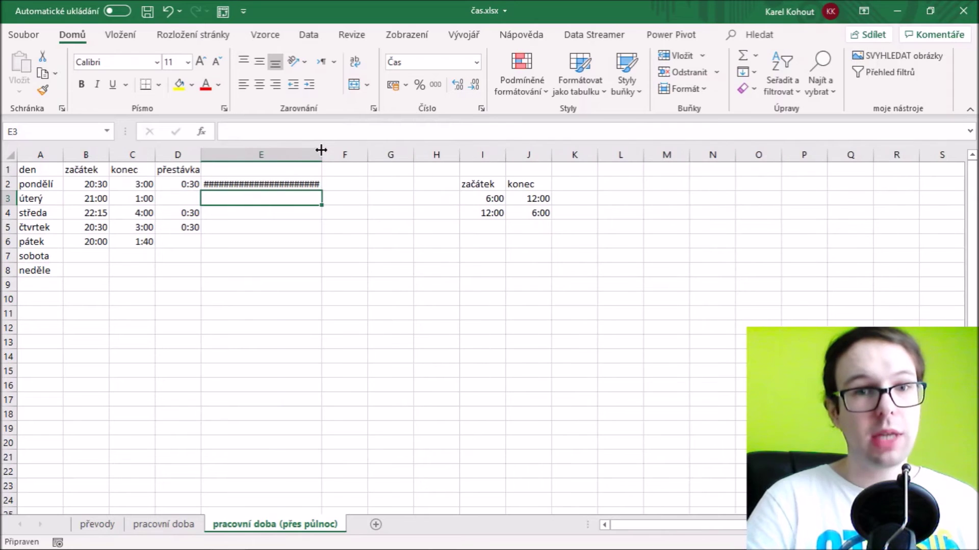
mouse_move(260, 184)
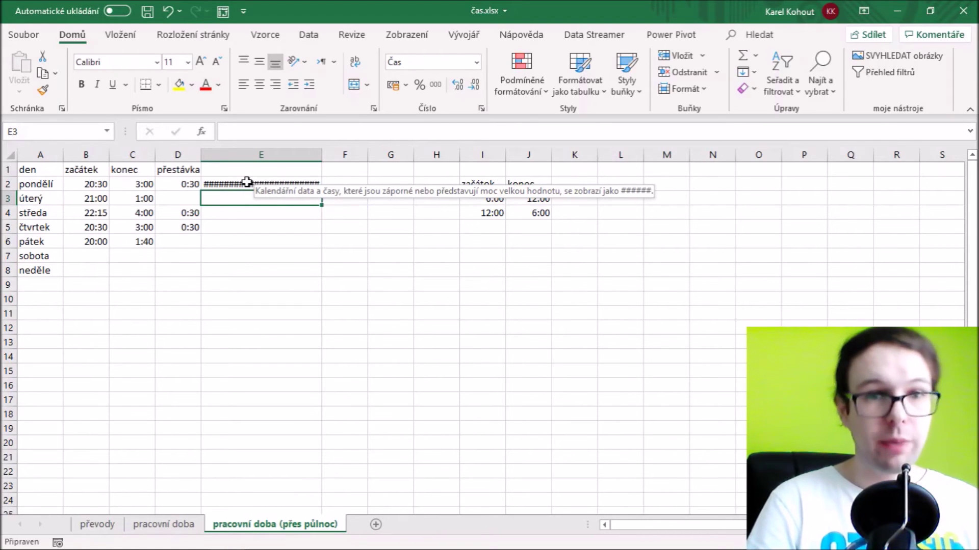
click(246, 182)
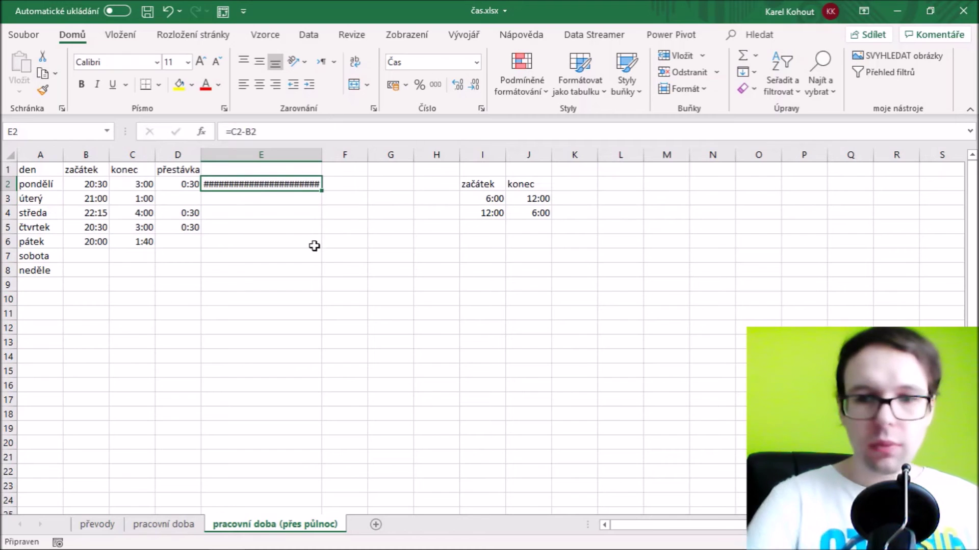
key(Delete)
drag(323, 149, 283, 148)
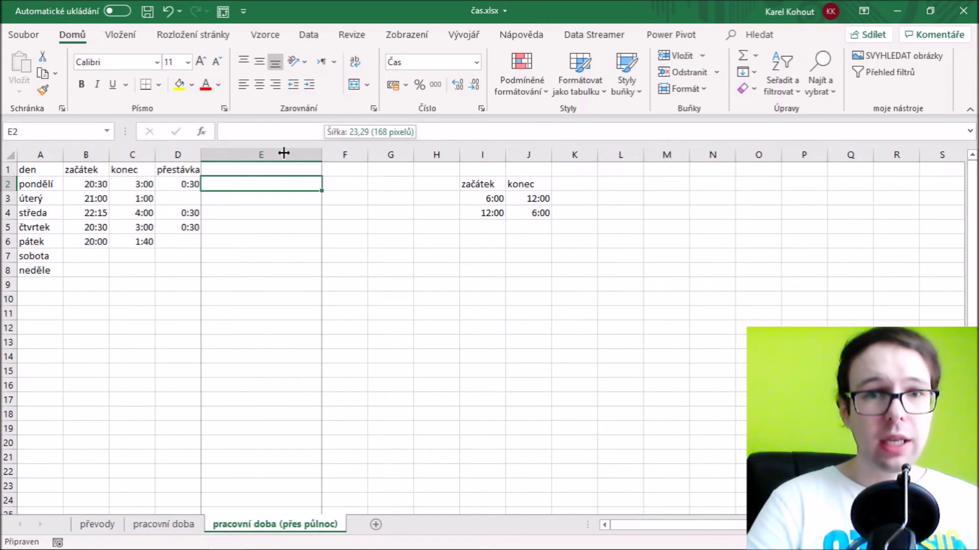
click(138, 186)
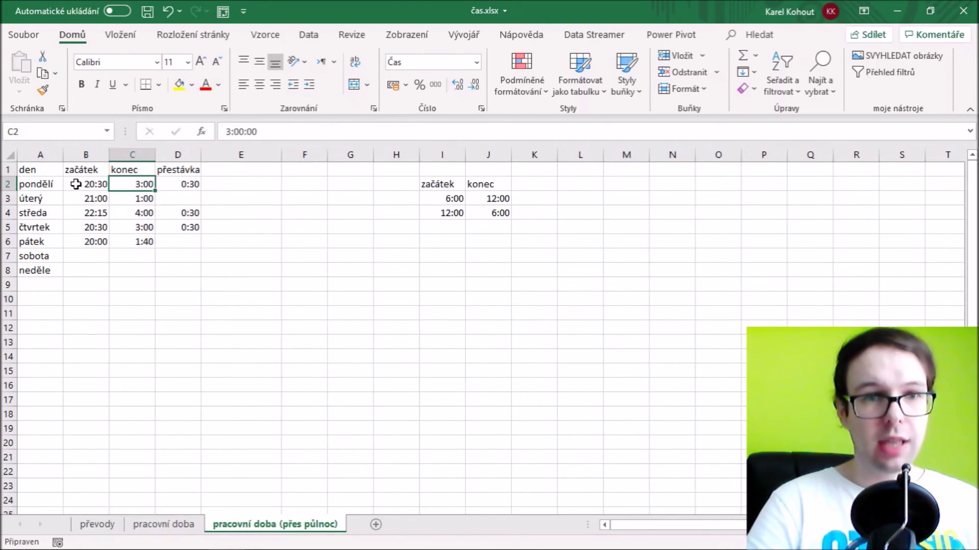
click(73, 183)
click(476, 63)
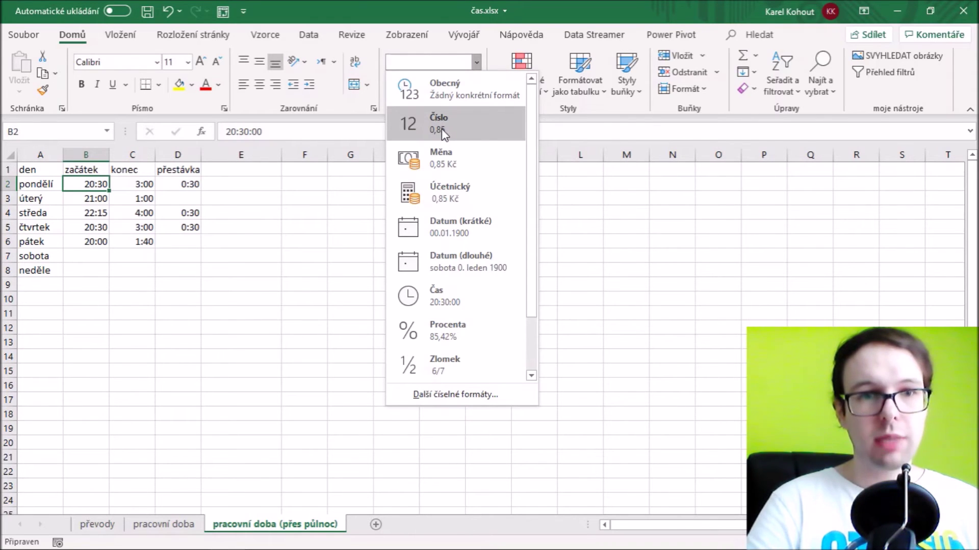
click(139, 186)
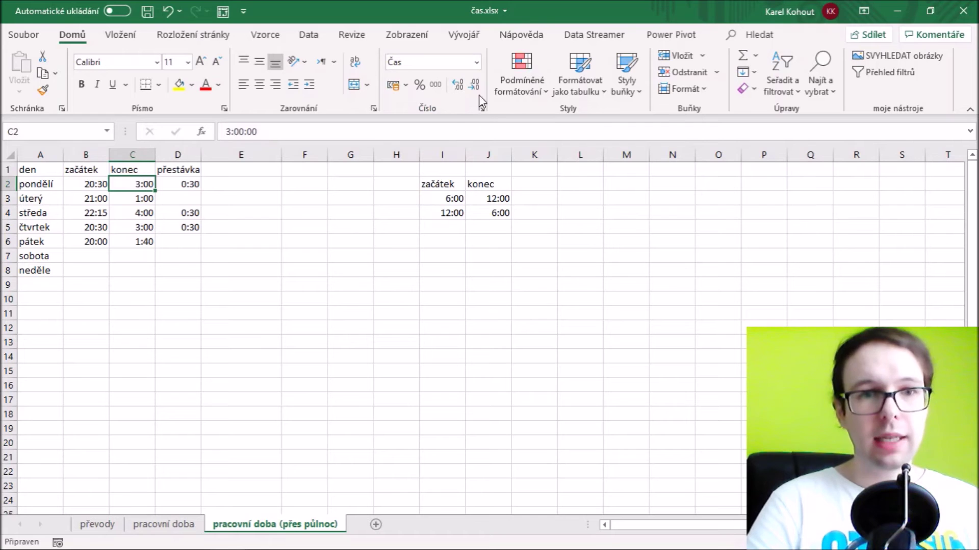
click(476, 62)
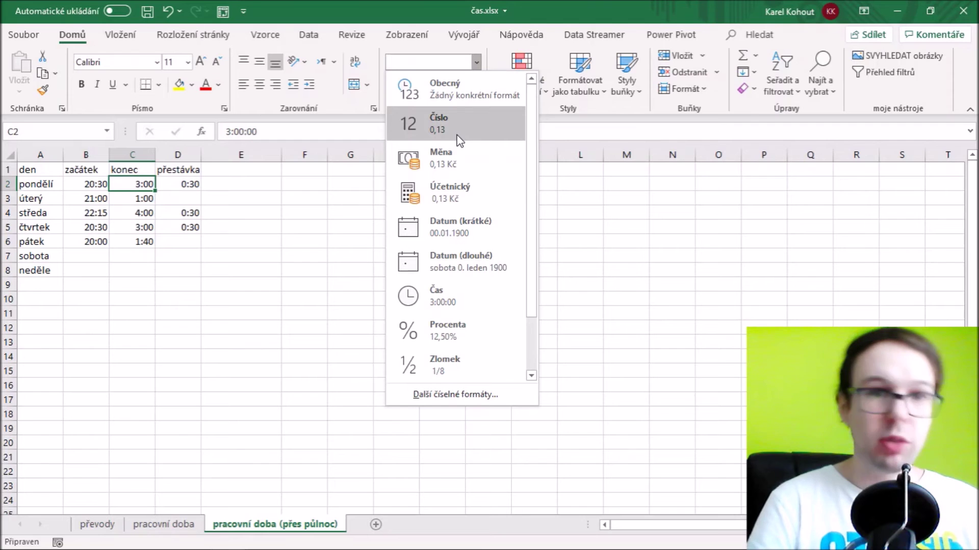
click(271, 304)
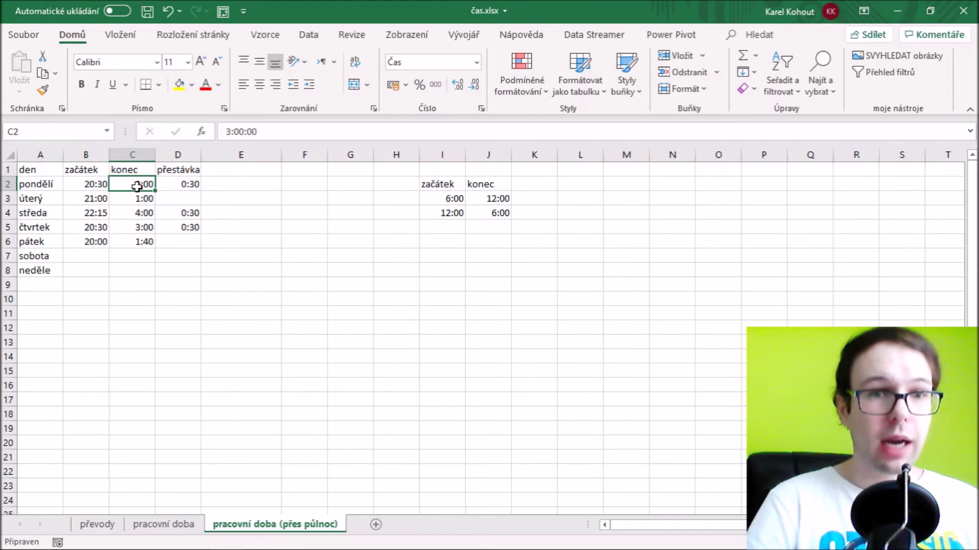
drag(138, 184, 136, 241)
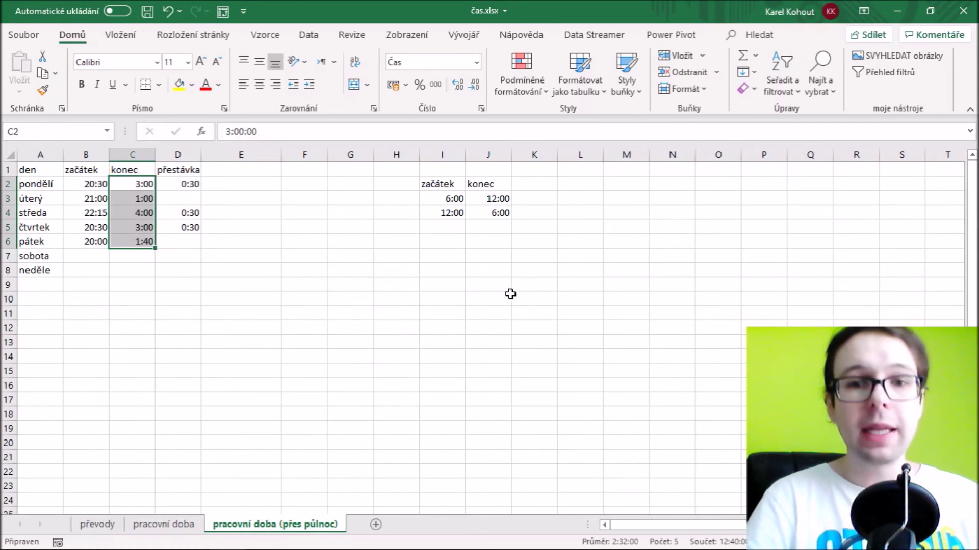
Put a helper value 1 in J9 and copy it
click(497, 284)
text(1)
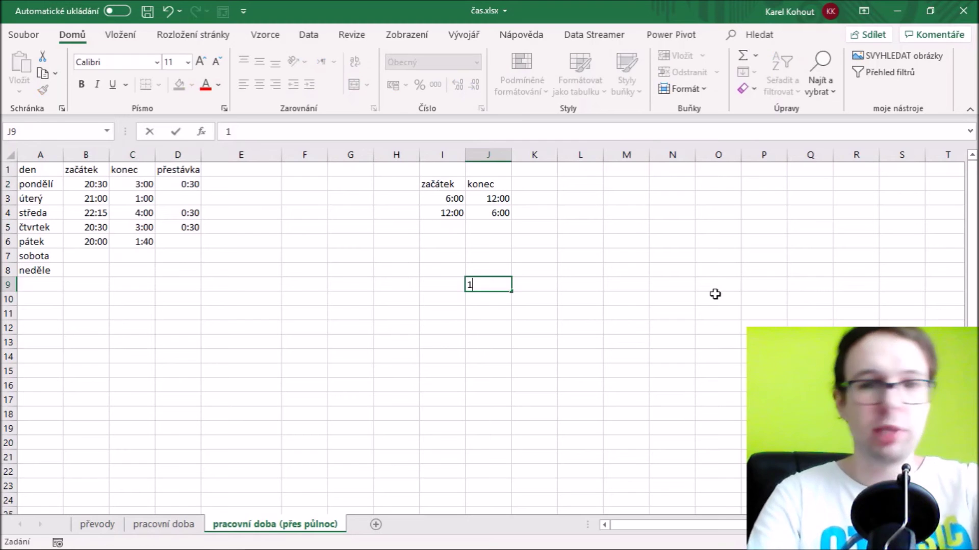
key(Return)
click(502, 283)
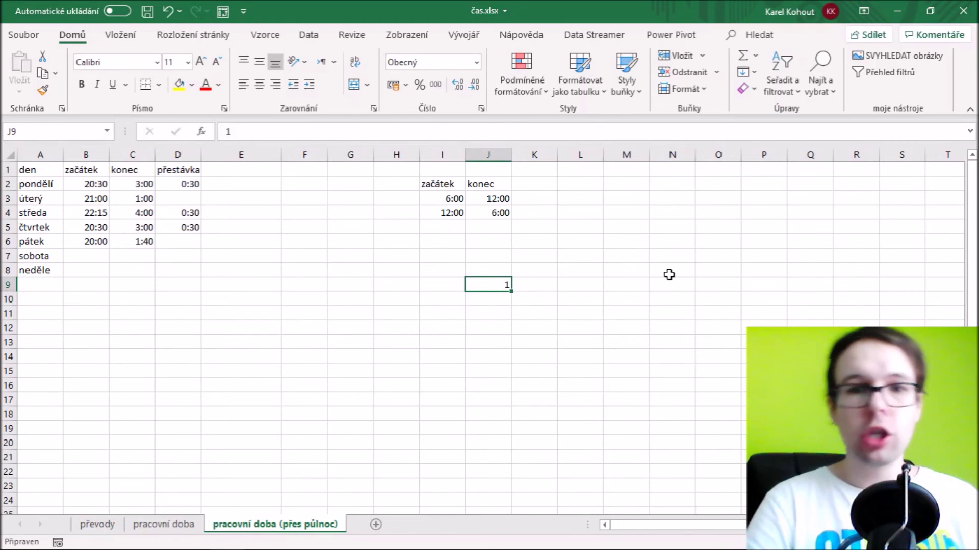
key(ctrl+c)
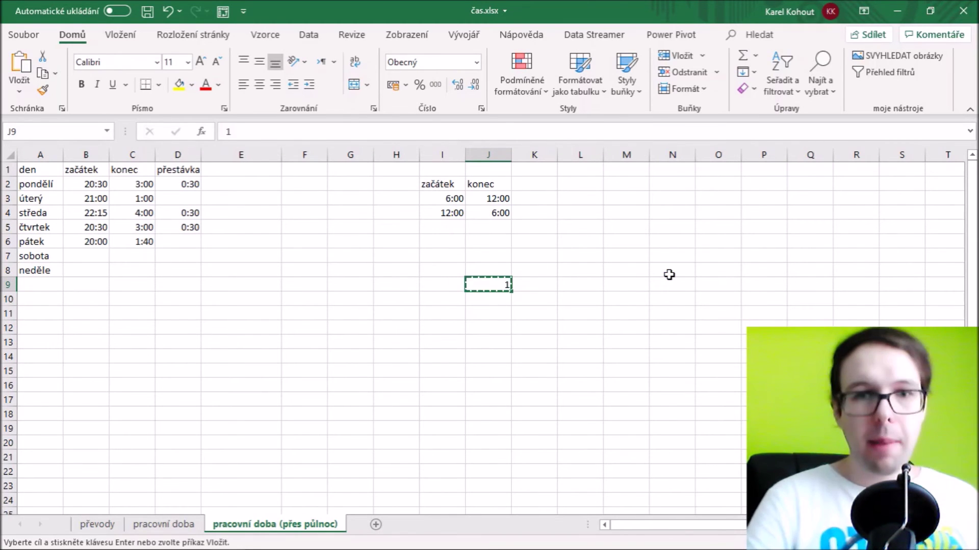
Paste Special with Add onto end times C2:C6, then clear the helper in J9
drag(139, 182, 142, 241)
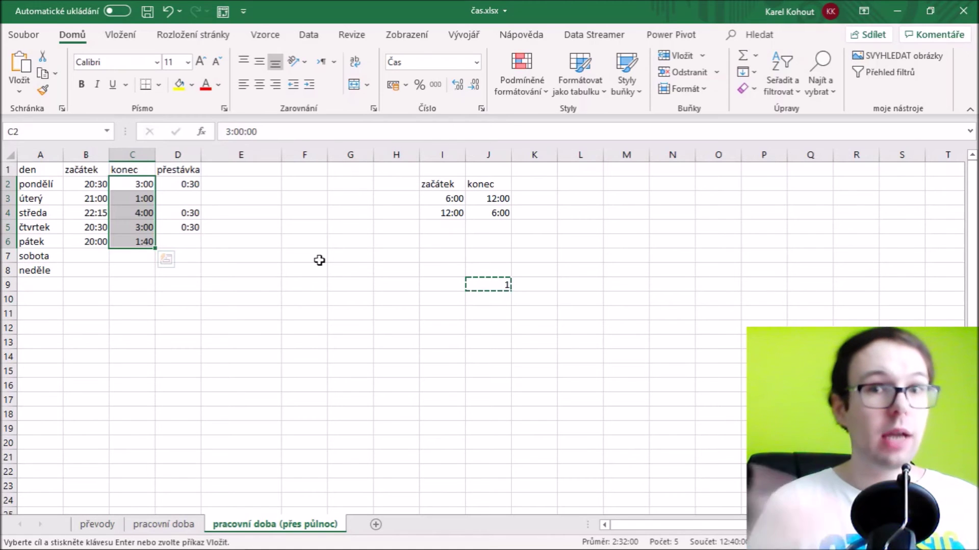
click(20, 93)
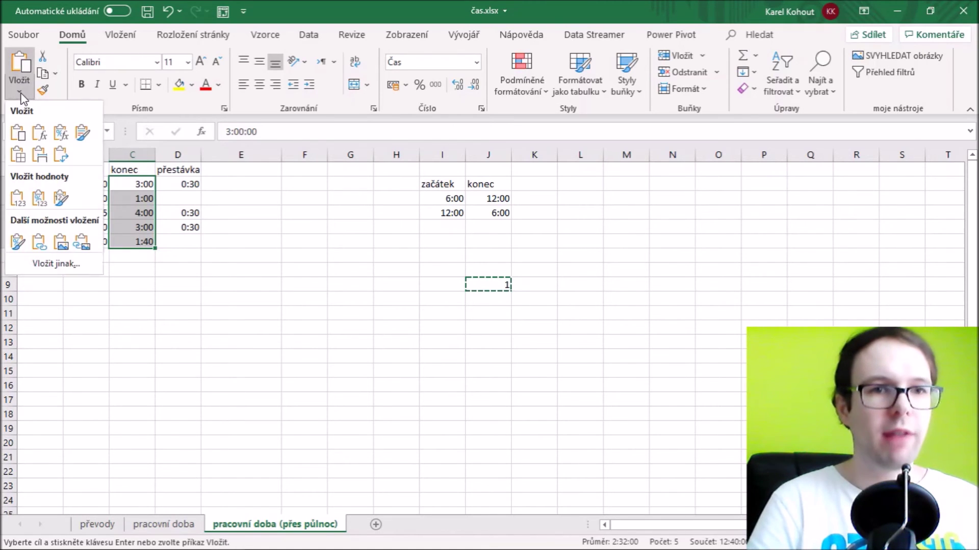
click(52, 264)
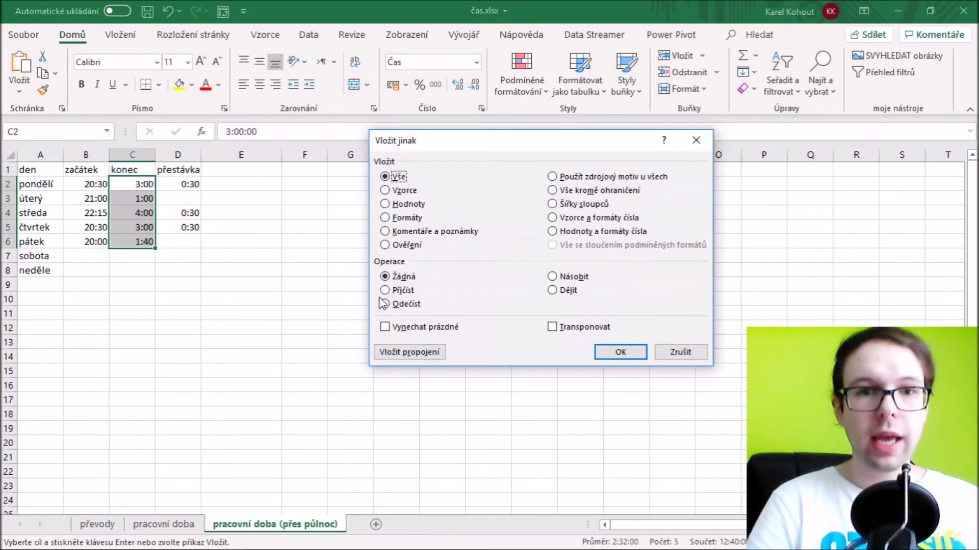
click(400, 291)
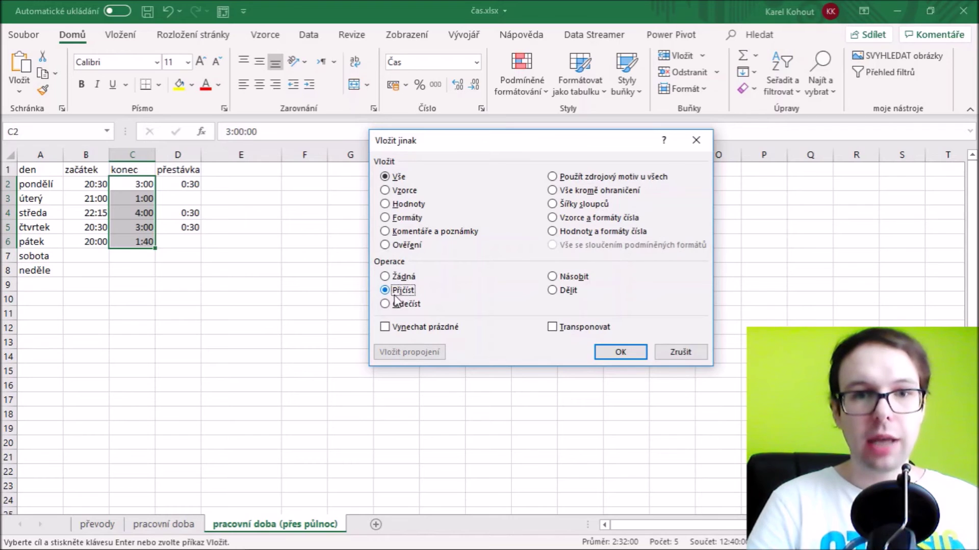
click(637, 354)
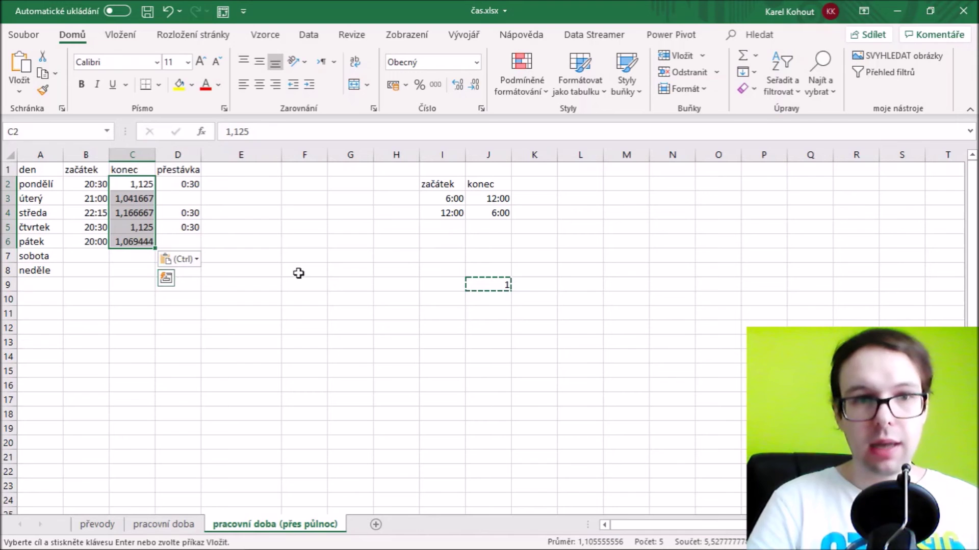
click(503, 281)
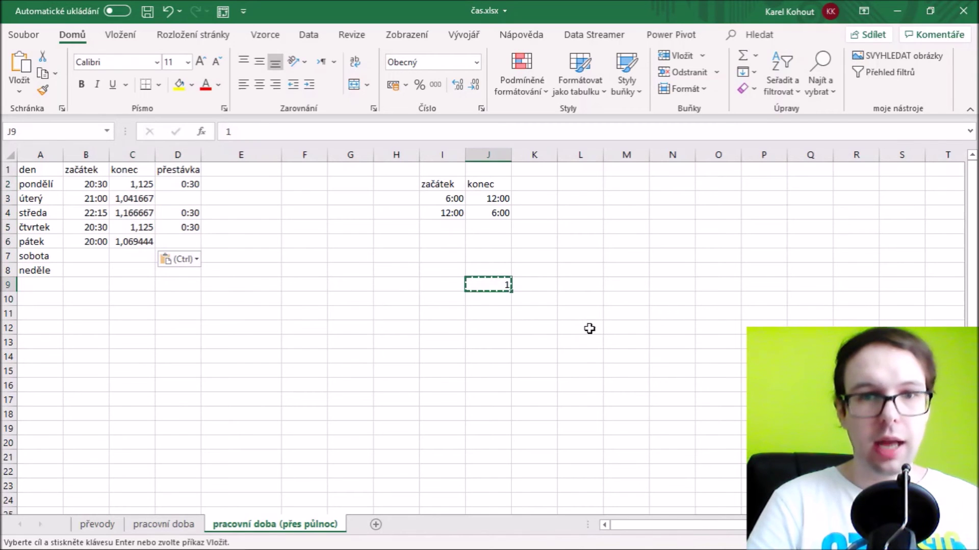
key(Escape)
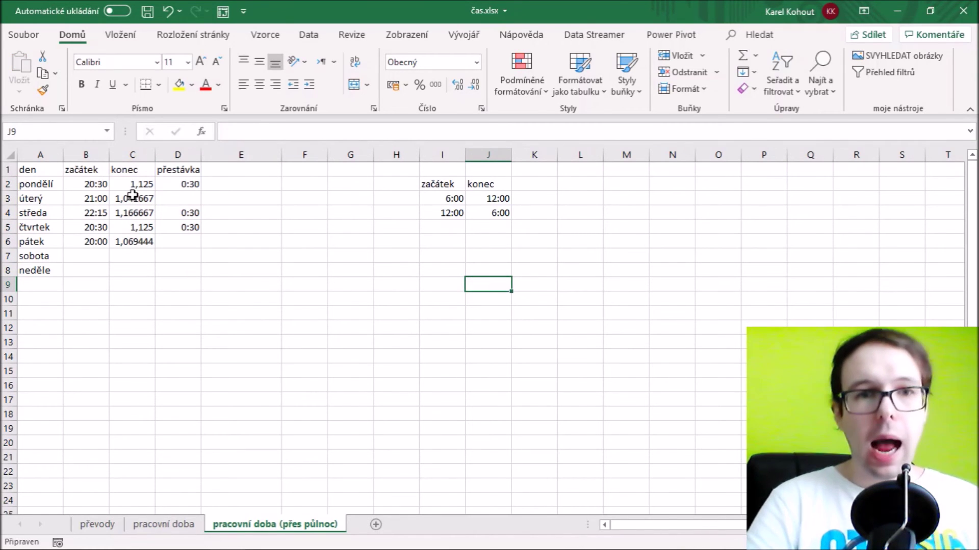
drag(132, 186, 135, 241)
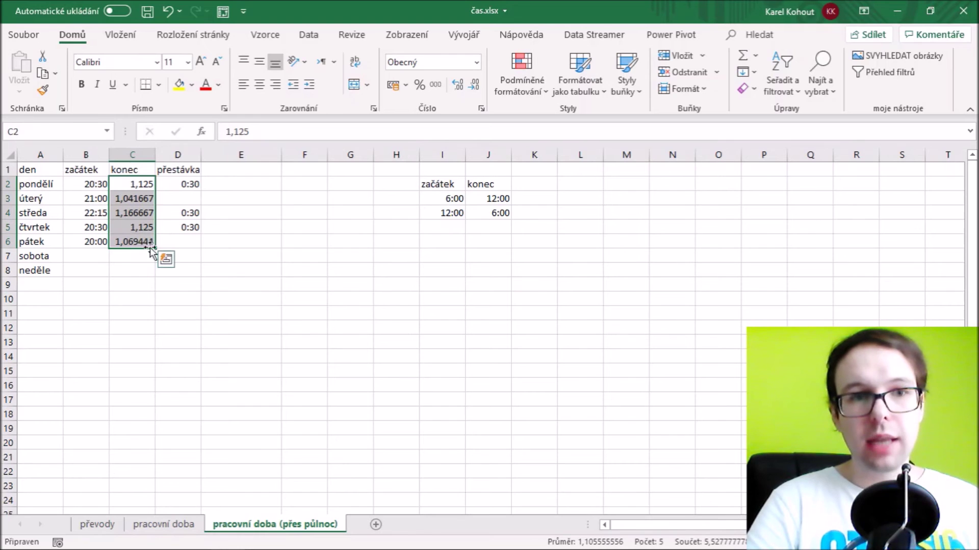
Format C2:C6 with the Čas 13:30 type so end times read 3:00, 1:40, etc
click(480, 109)
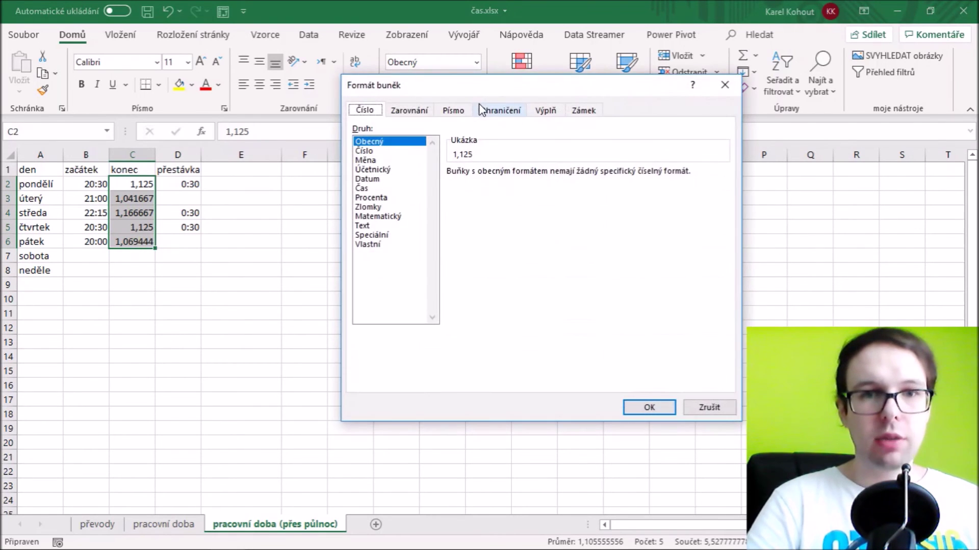
click(363, 188)
click(464, 193)
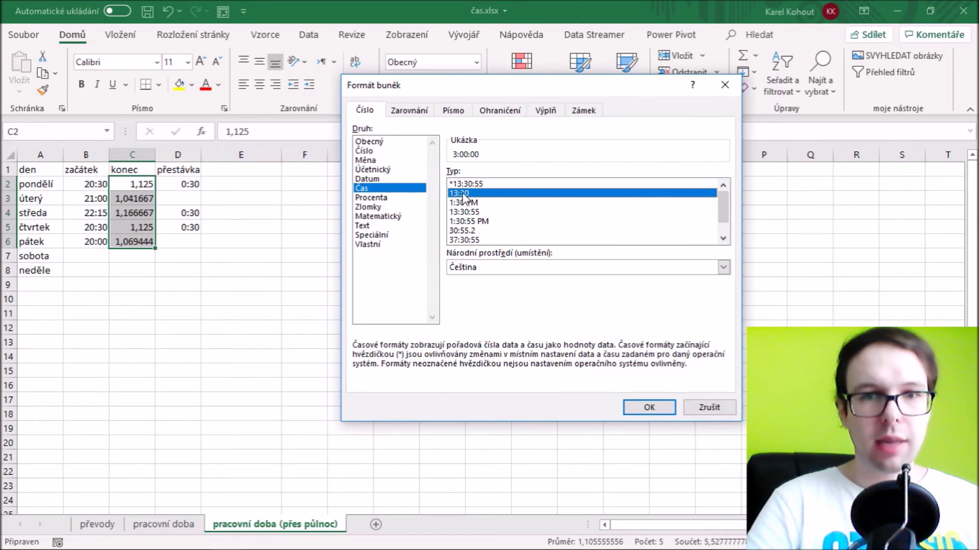
click(658, 410)
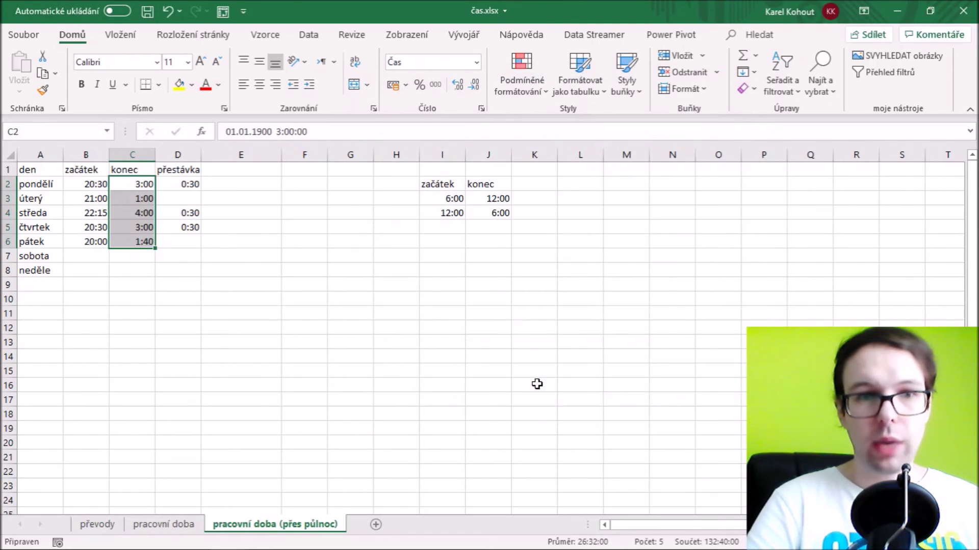
click(310, 216)
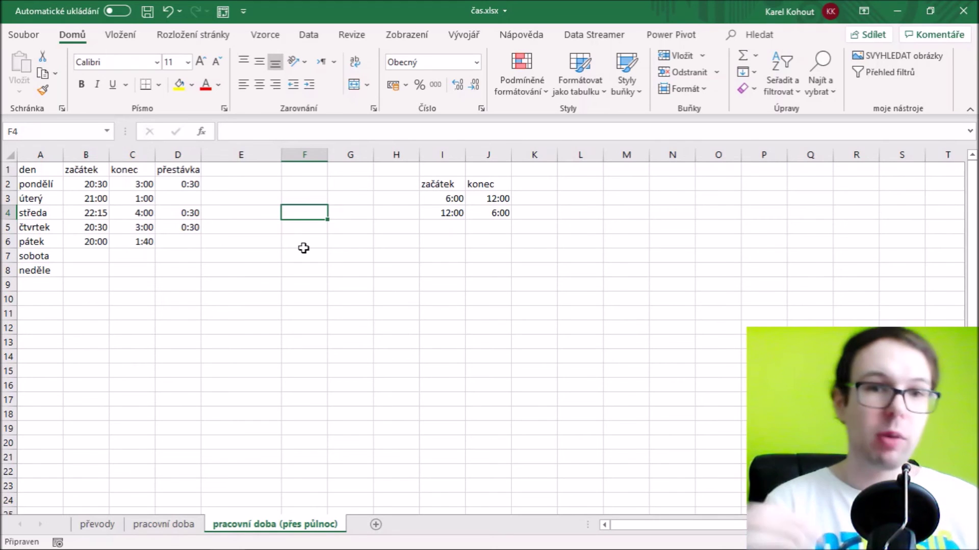
Enter =C2-B2 in E2 for Monday's worked hours
click(235, 188)
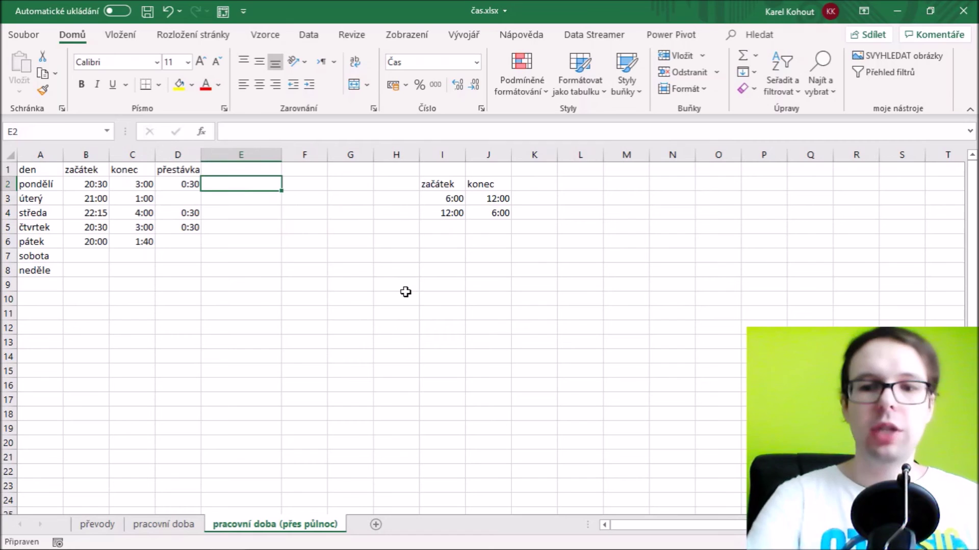
text(=)
click(144, 186)
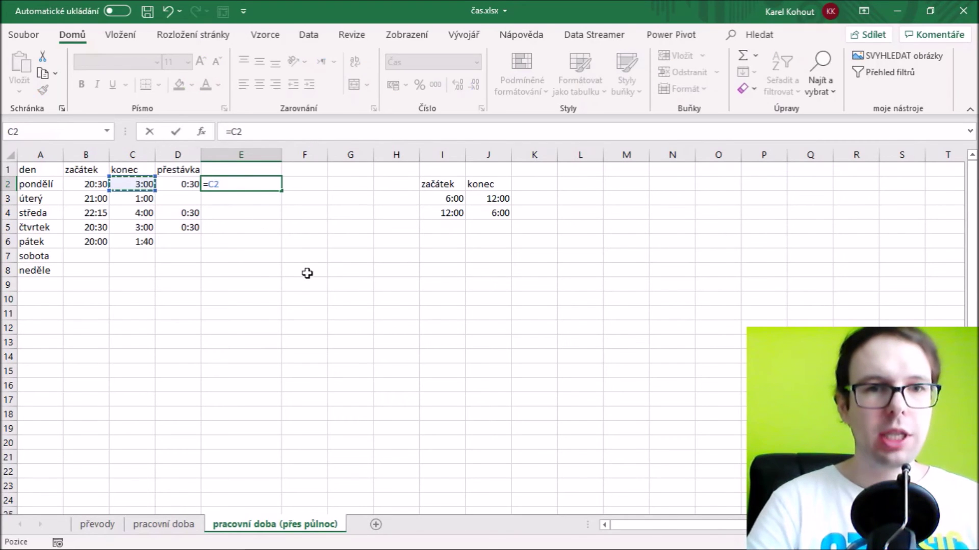
text(-)
click(78, 185)
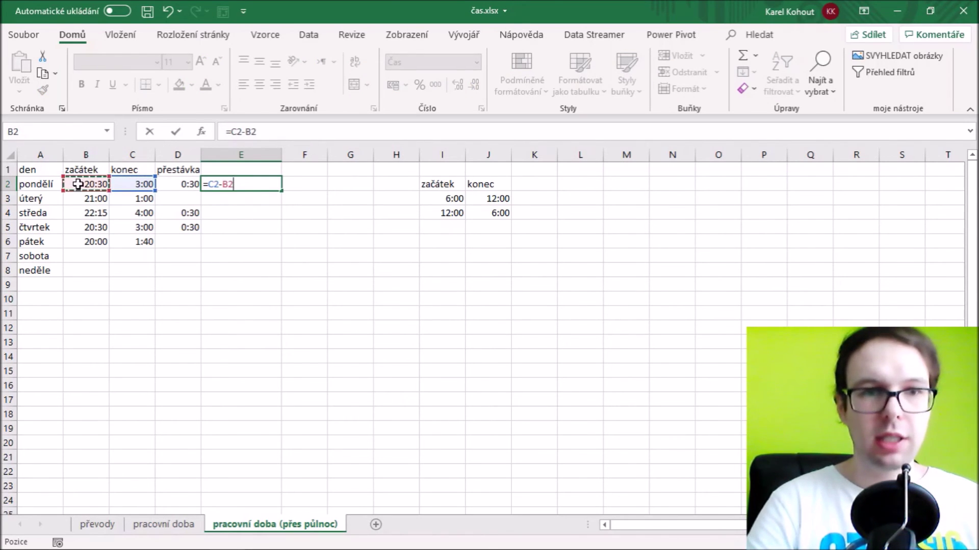
key(Return)
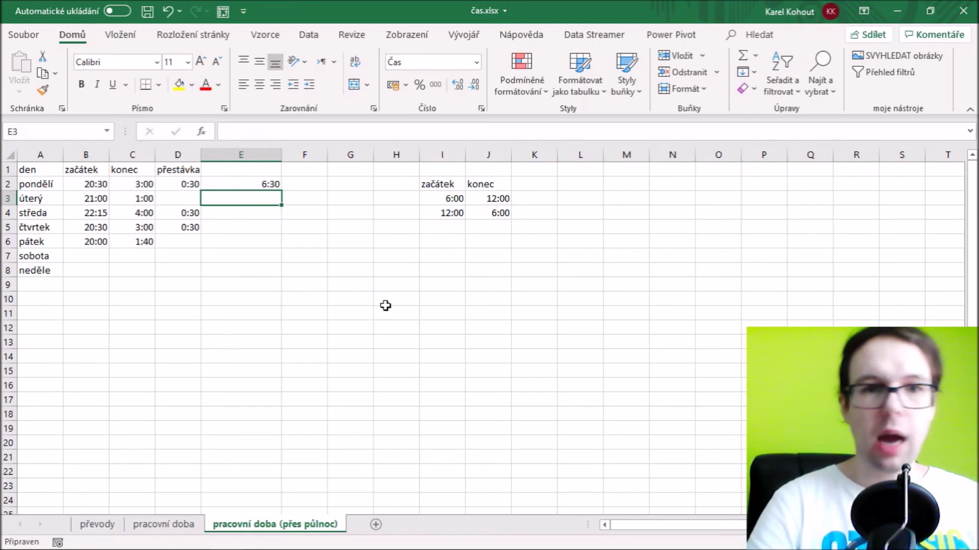
Extend E2's formula to =C2-B2-D2 and fill it down to E8
click(266, 182)
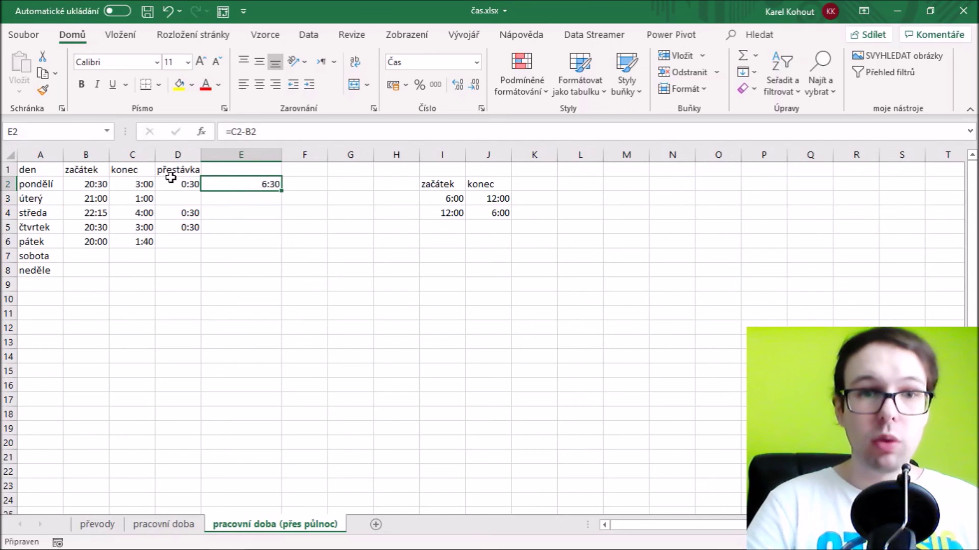
click(288, 132)
text(-)
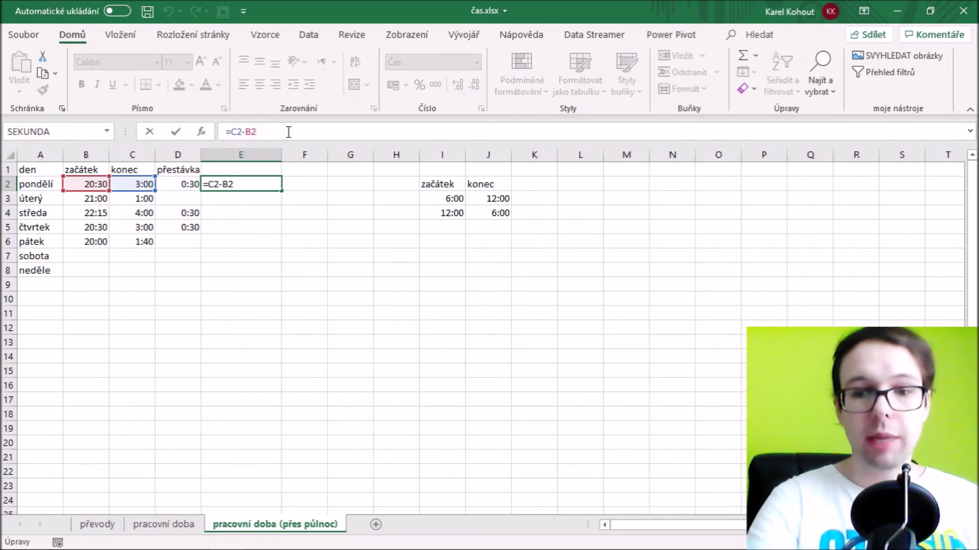
click(177, 185)
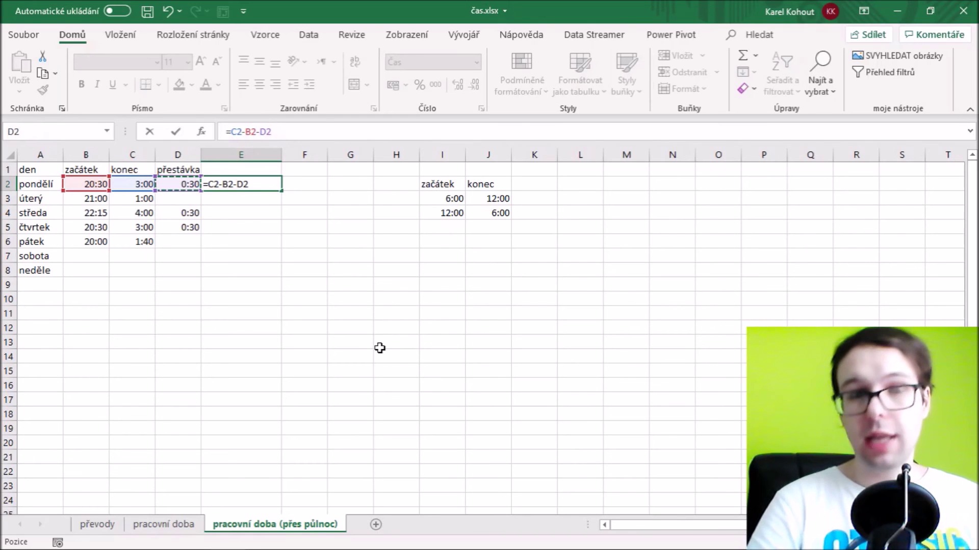
key(Return)
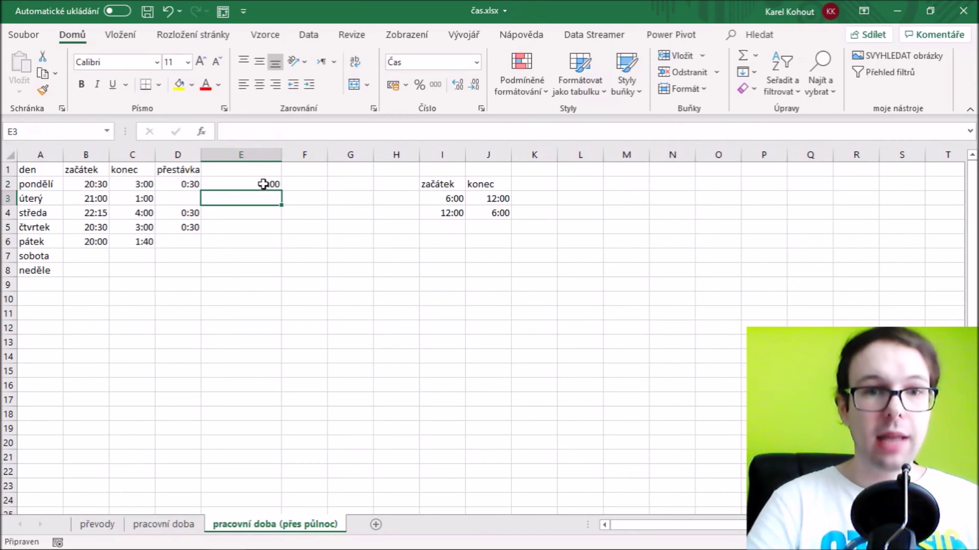
click(263, 184)
double_click(282, 194)
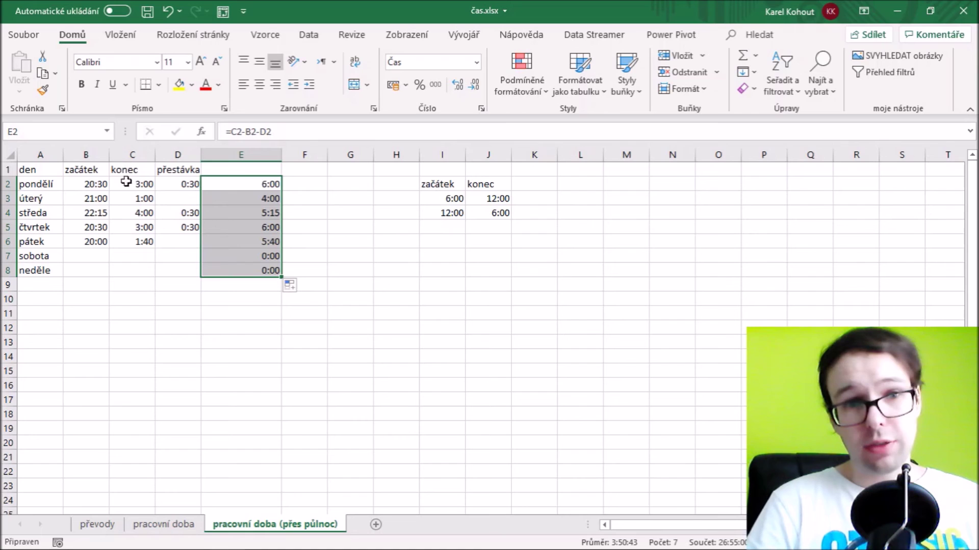
click(87, 183)
click(95, 199)
click(102, 211)
mouse_move(102, 211)
mouse_down()
mouse_move(118, 212)
mouse_move(120, 242)
mouse_up()
click(97, 225)
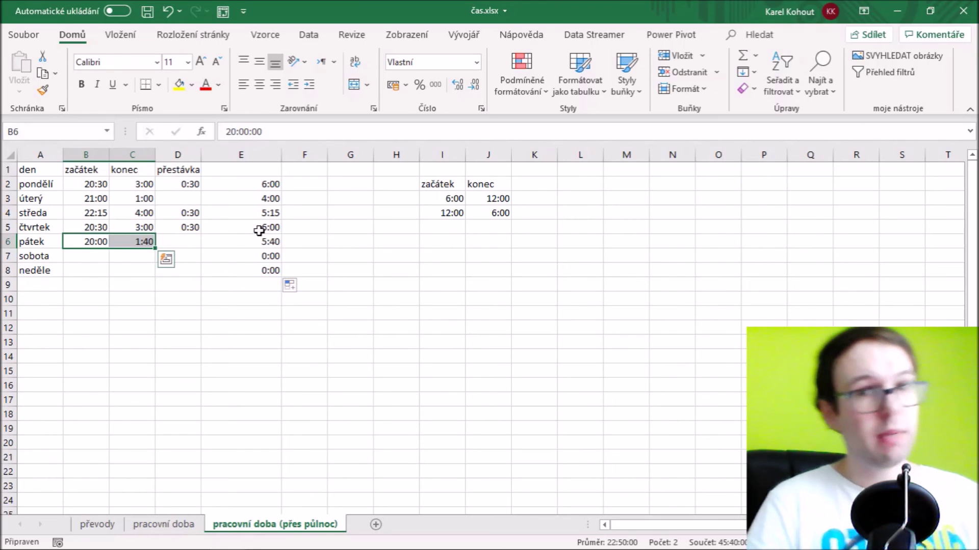
click(446, 198)
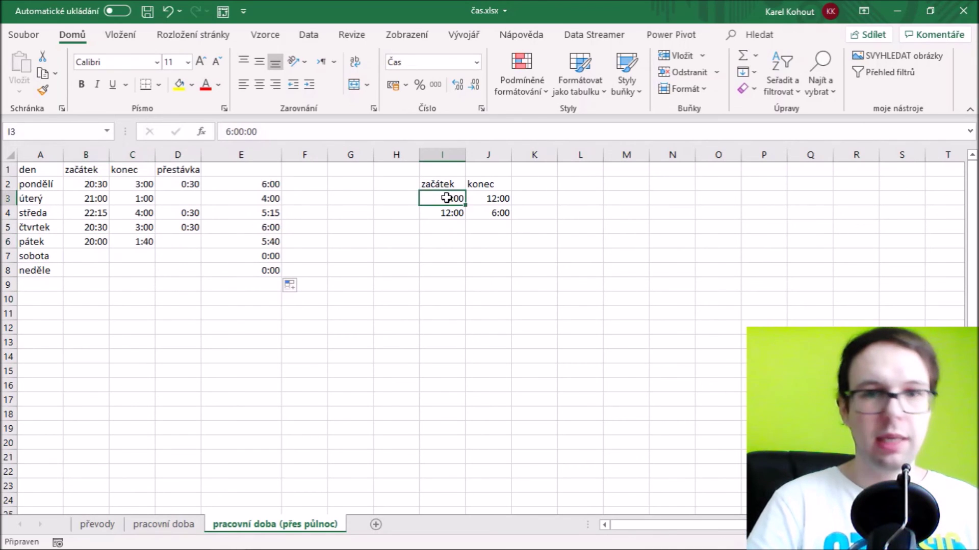
click(486, 197)
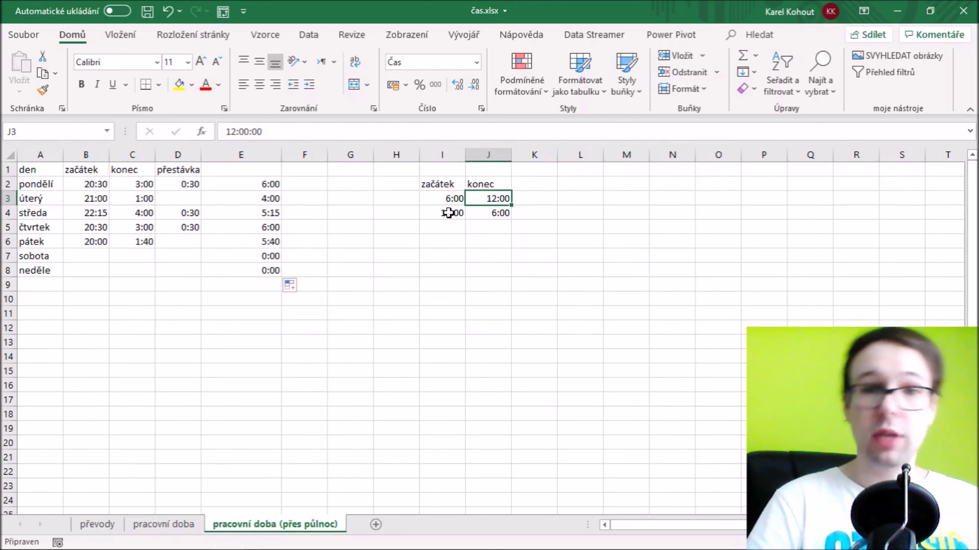
click(448, 213)
click(495, 213)
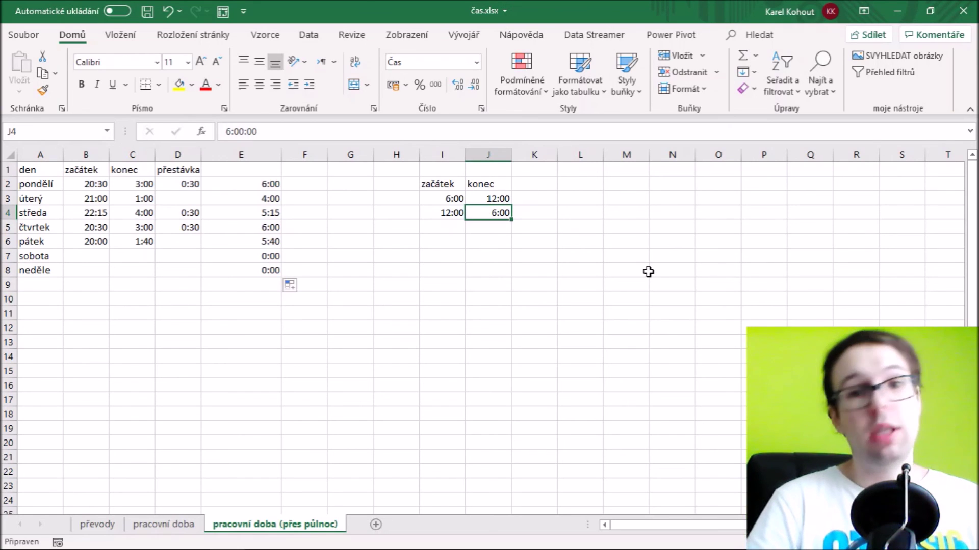
click(544, 200)
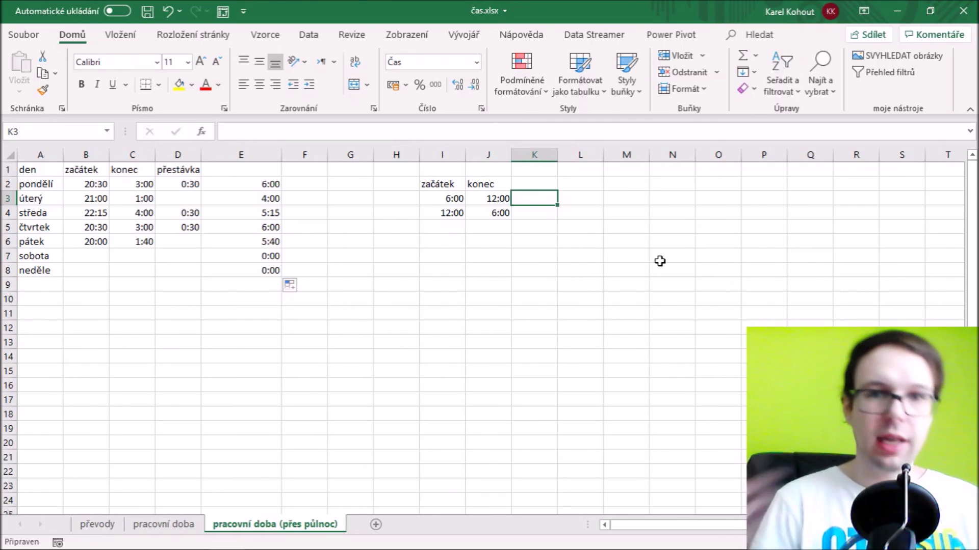
Insert the KDYŽ function in K3 with the condition J3<I3
click(267, 38)
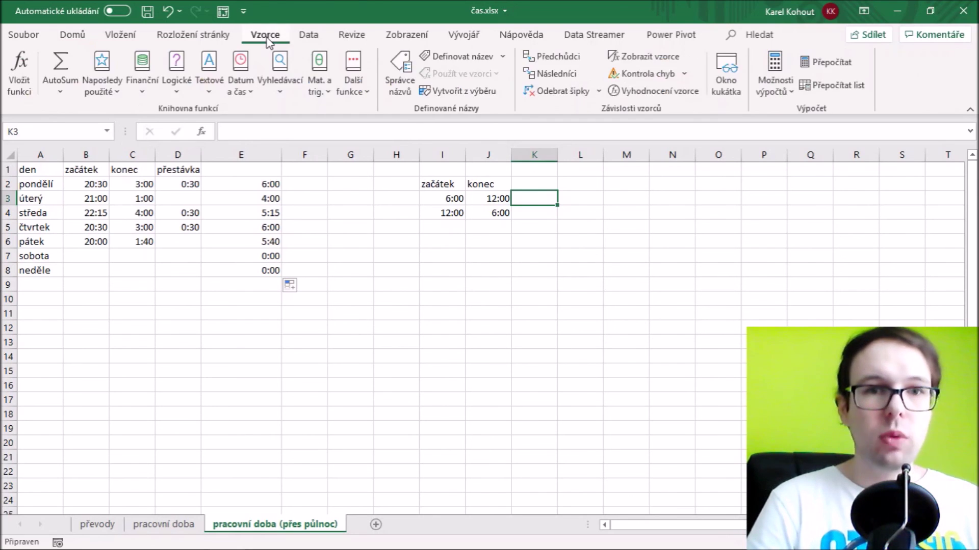
click(176, 86)
mouse_move(199, 191)
click(235, 201)
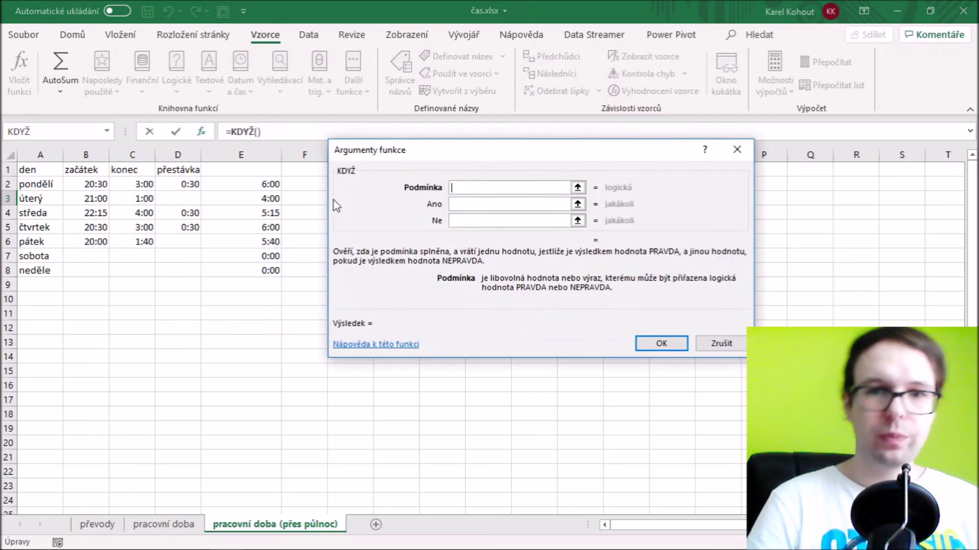
mouse_move(511, 162)
mouse_down()
mouse_move(603, 320)
mouse_move(590, 290)
mouse_up()
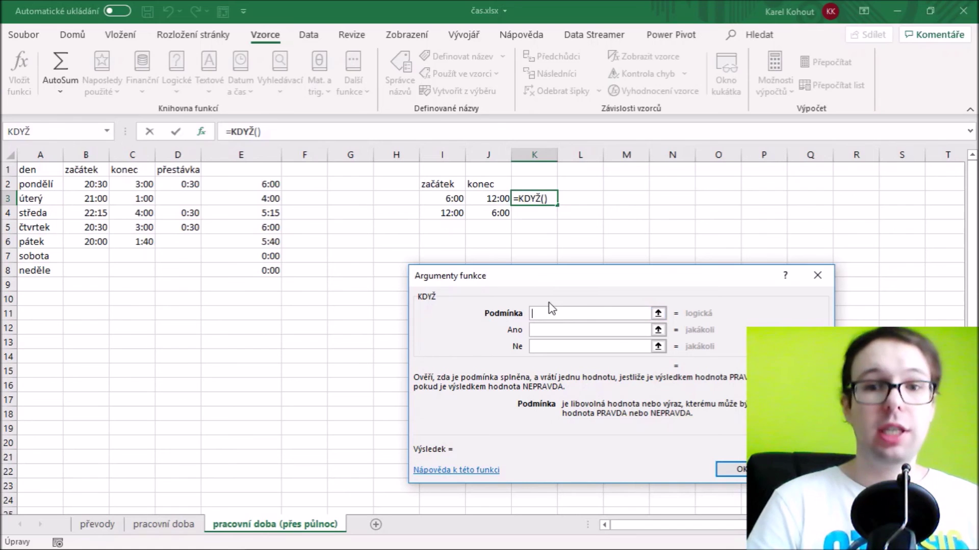
click(504, 197)
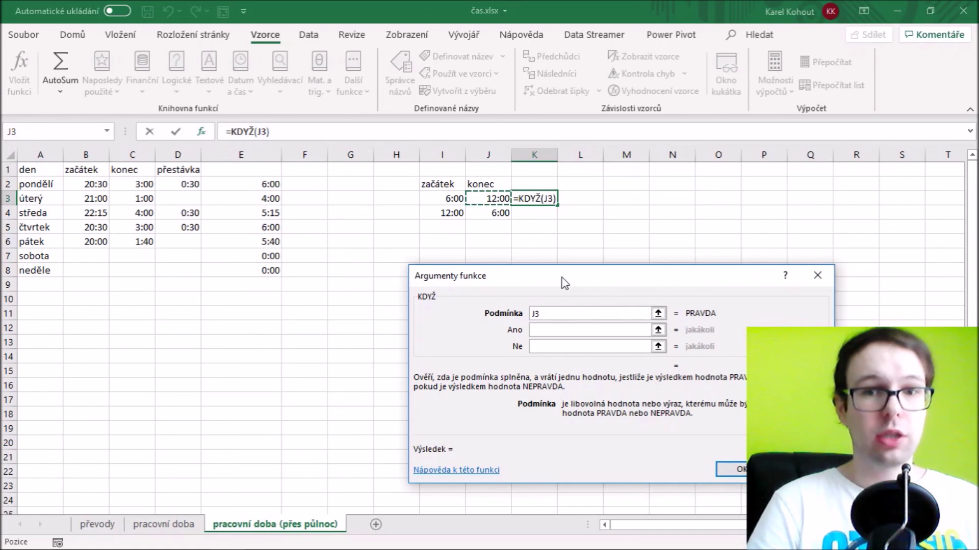
text(<)
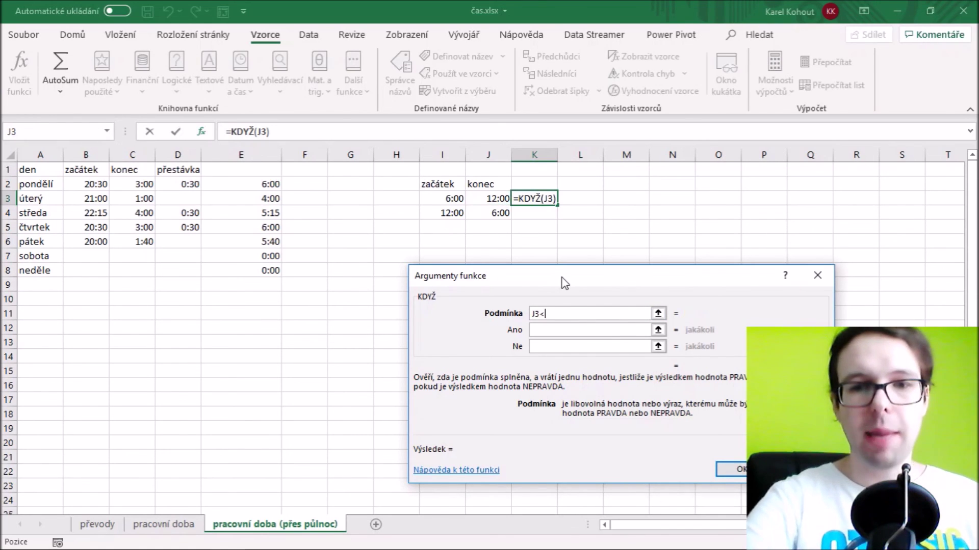
click(451, 198)
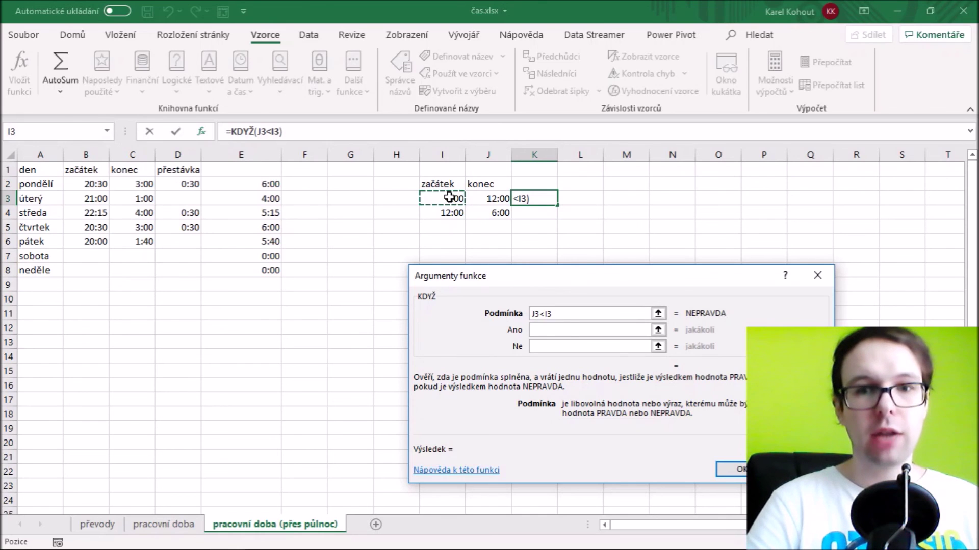
Set KDYŽ's true value to 1+J3-I3 and false value to J3-I3, then confirm
click(566, 332)
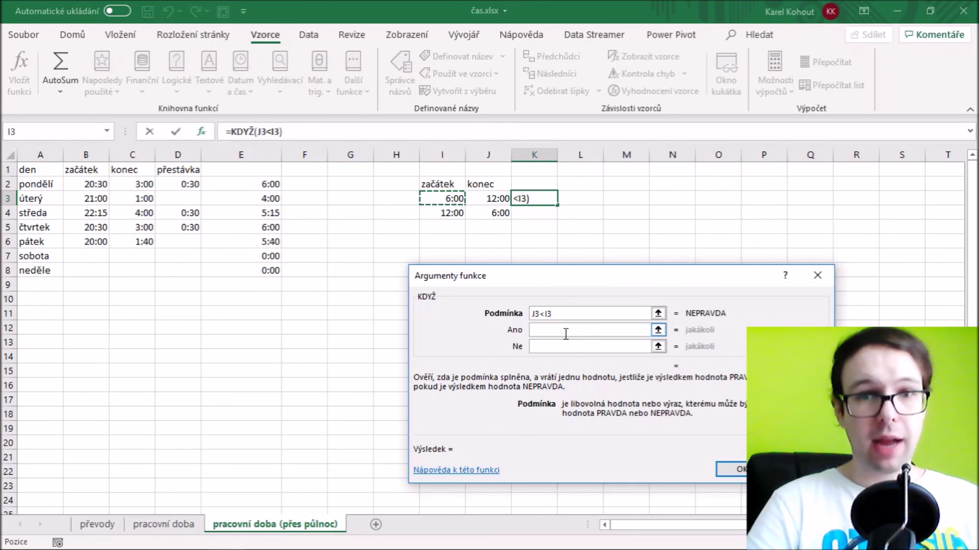
click(566, 333)
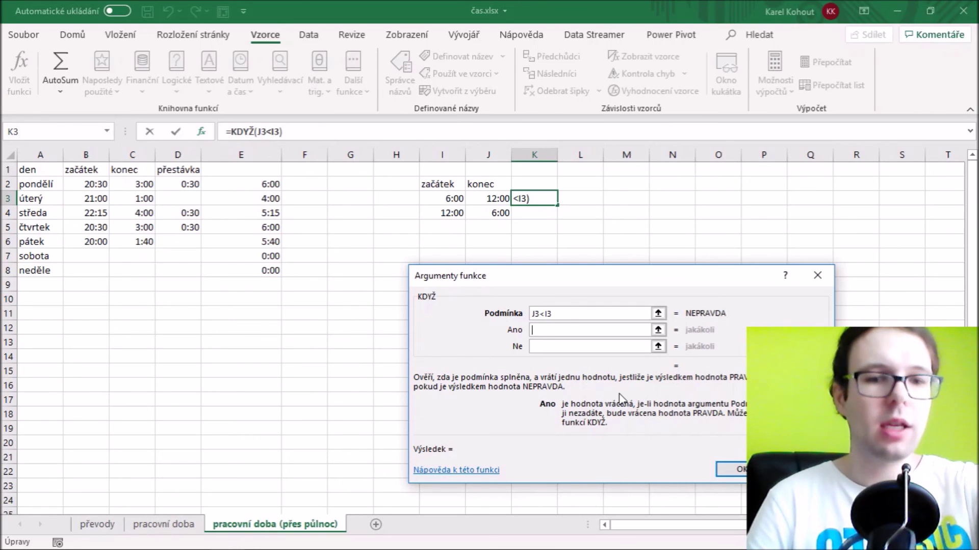
text(1)
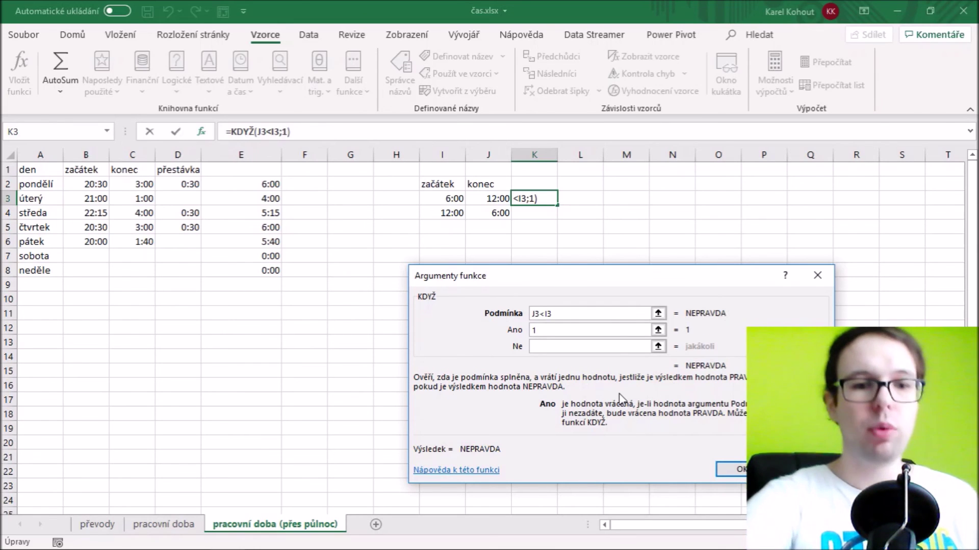
text(+)
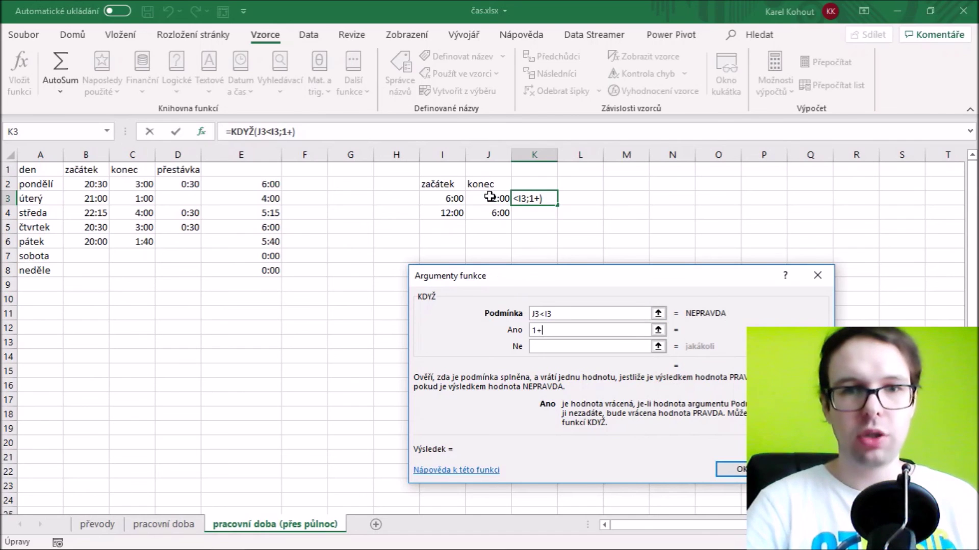
click(489, 197)
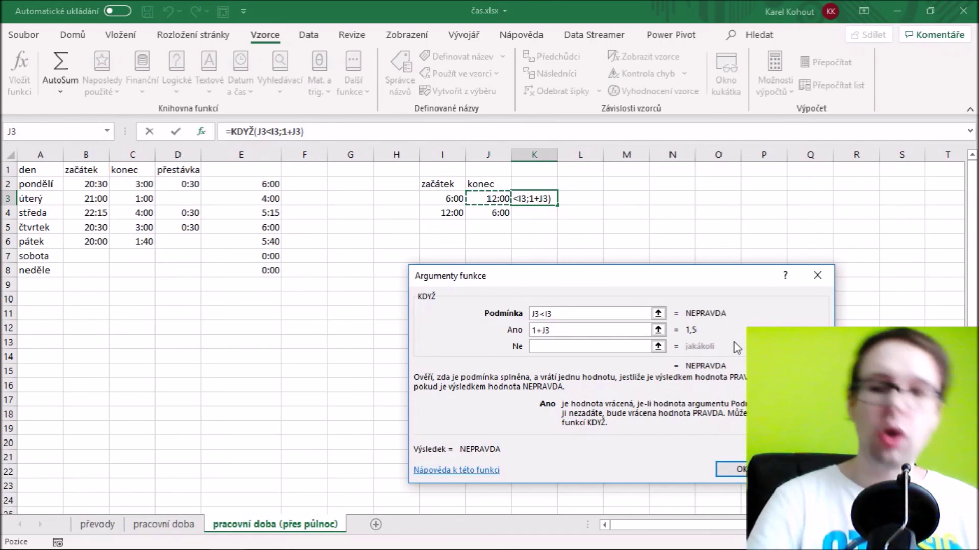
text(-)
click(457, 198)
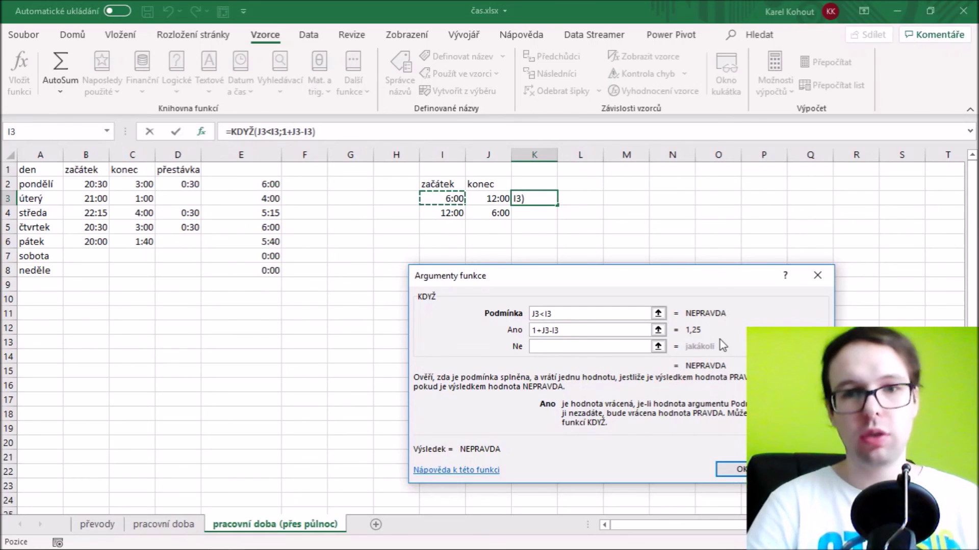
click(544, 312)
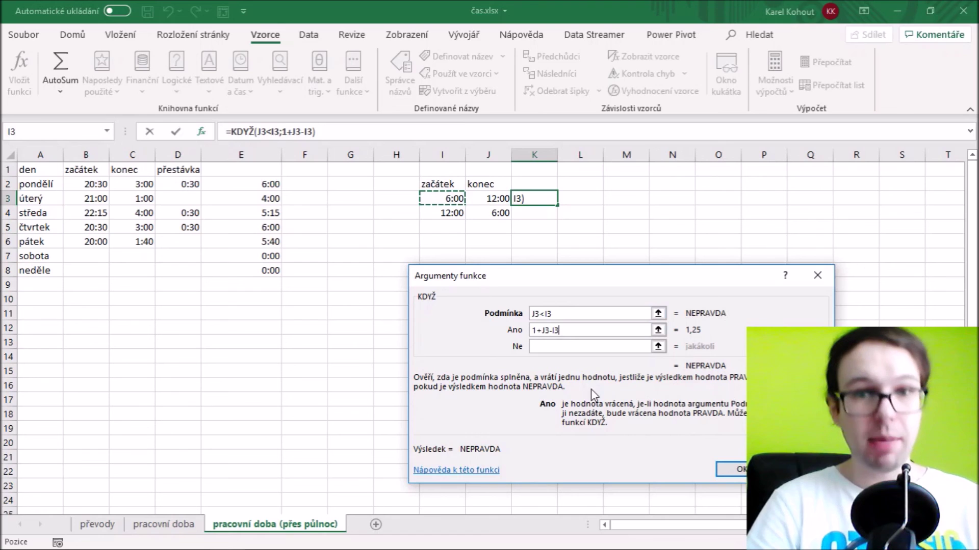
click(552, 346)
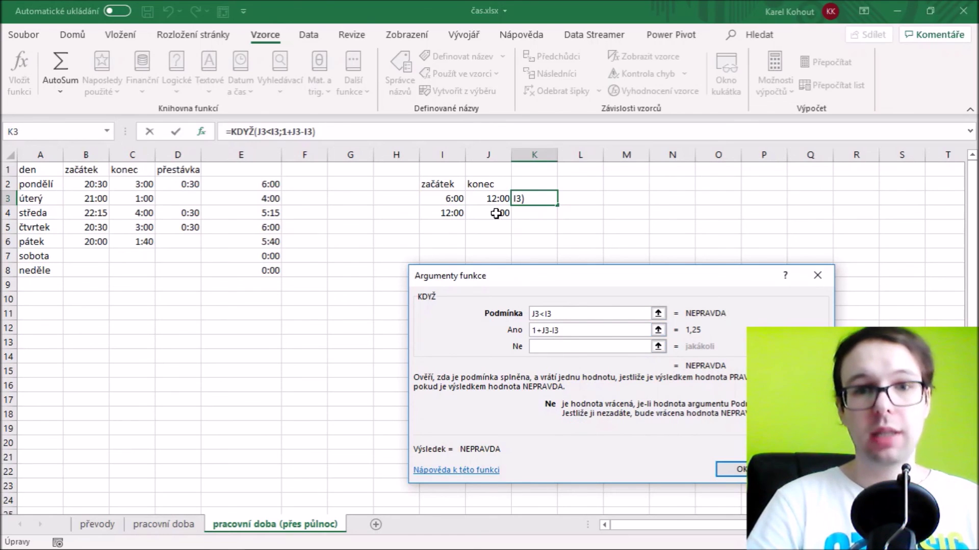
click(488, 199)
text(-)
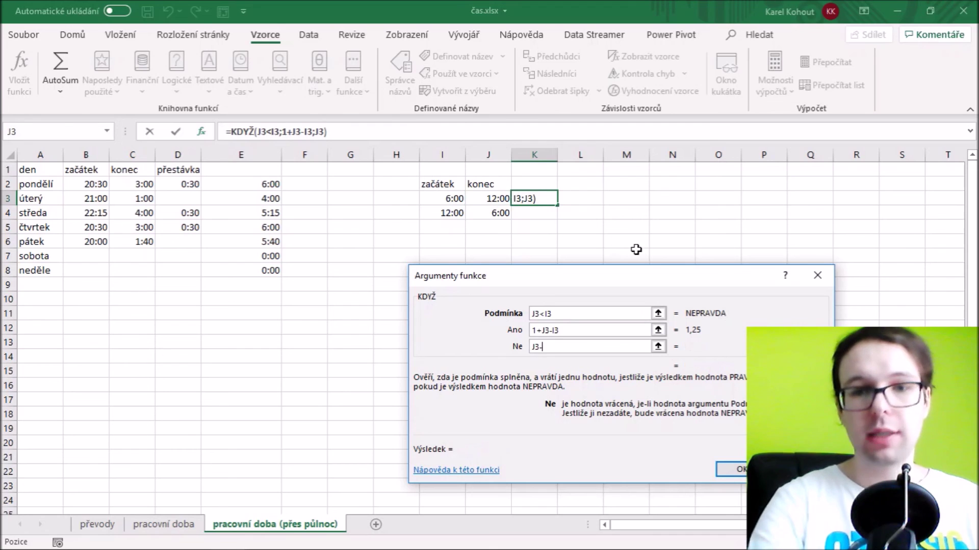
click(447, 197)
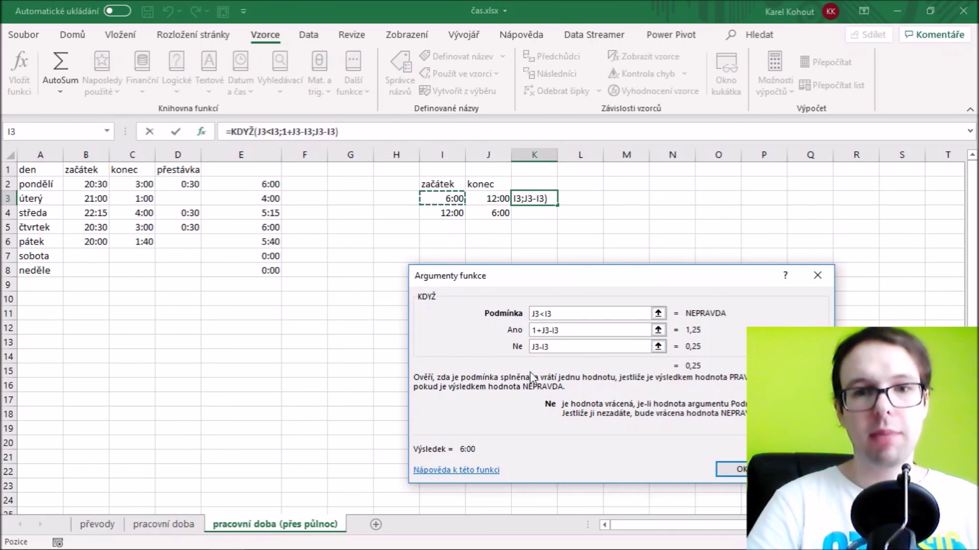
click(734, 469)
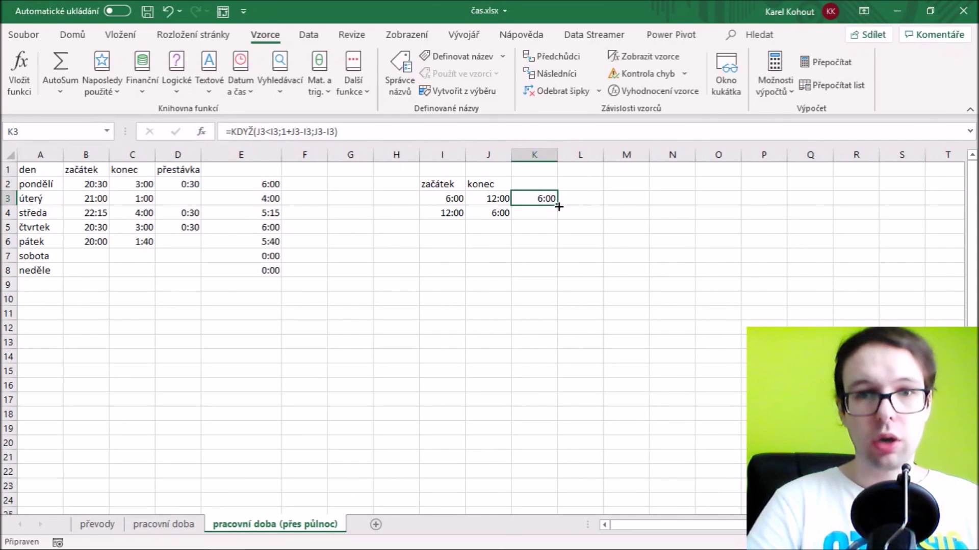
Fill K3's IF formula down to K4 and verify the 12:00–6:00 pair gives 18:00
double_click(559, 207)
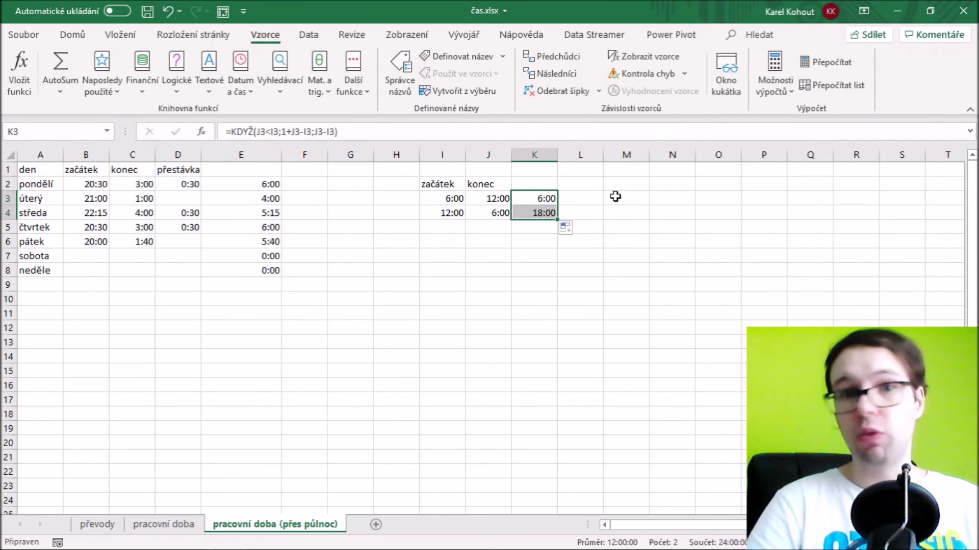
click(439, 202)
click(501, 197)
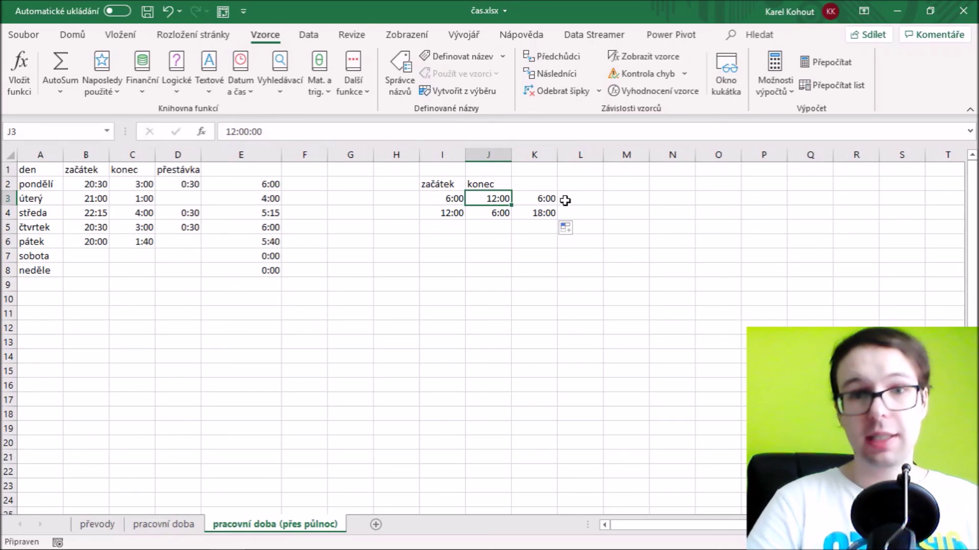
click(440, 216)
click(476, 213)
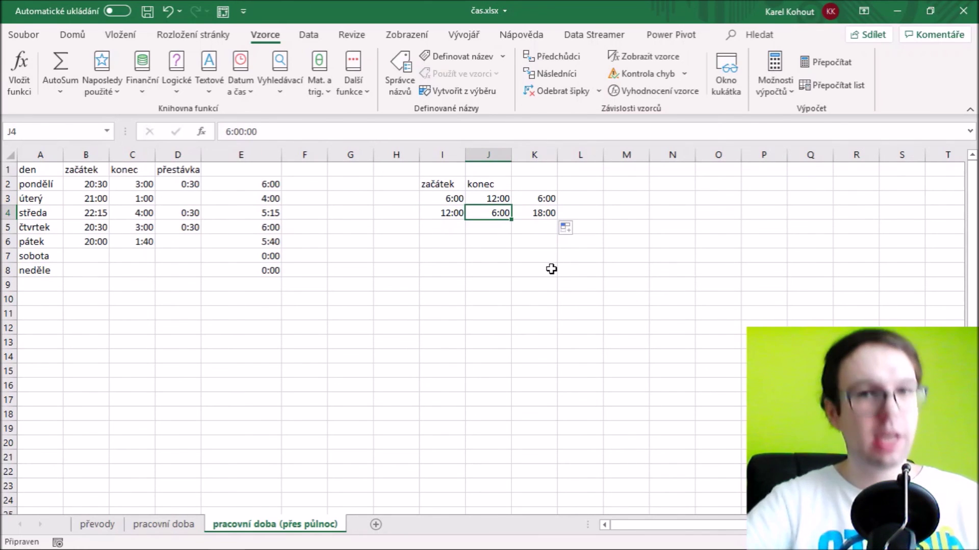